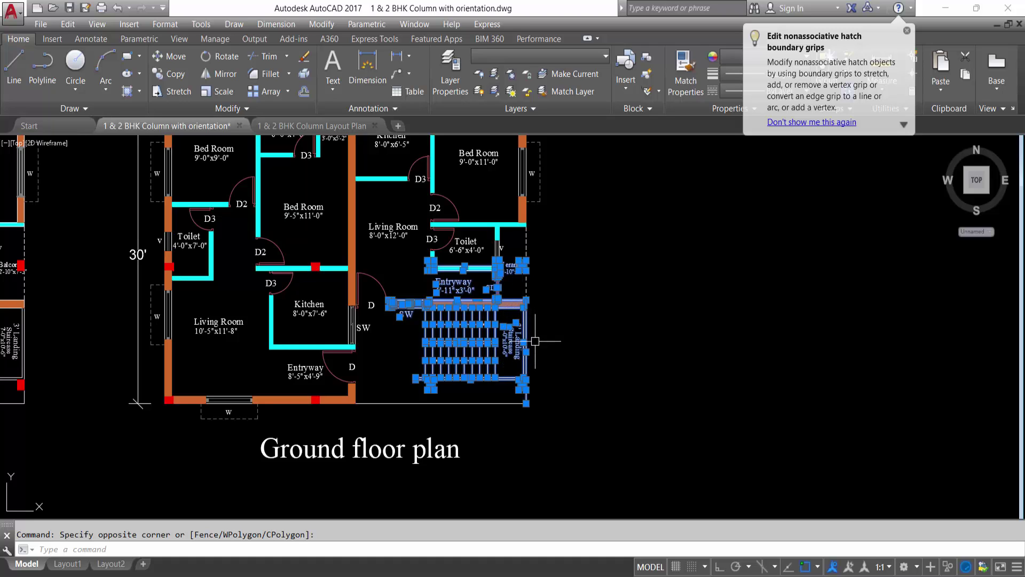
Copy the selected staircase area of the ground floor plan into the empty space to the right of the plan
{"action": "key", "text": "Return"}
{"action": "left_click", "coordinate": [577, 374]}
{"action": "scroll", "coordinate": [577, 374], "scroll_direction": "down", "scroll_amount": 3}
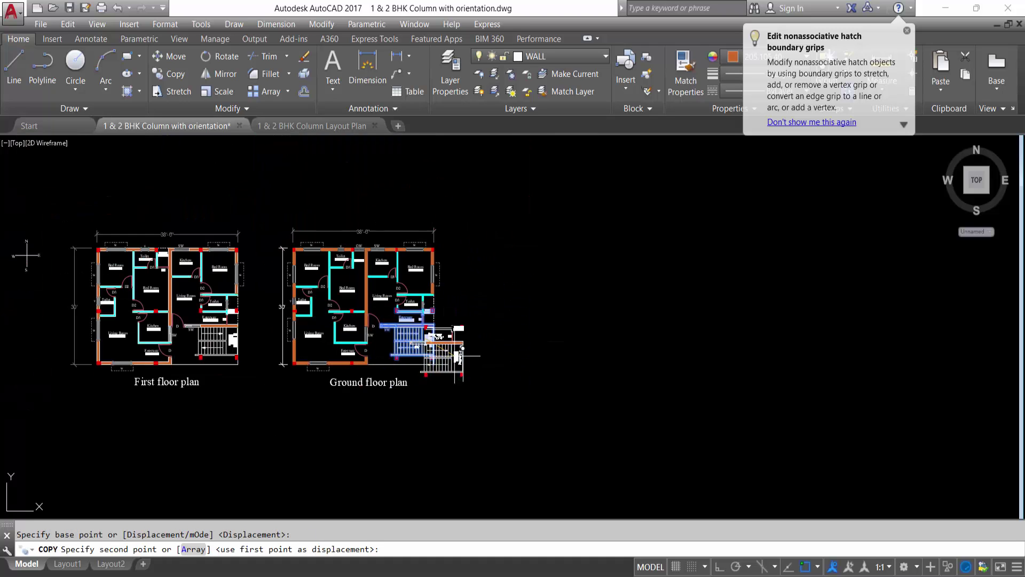
{"action": "left_click", "coordinate": [578, 353]}
{"action": "key", "text": "Escape"}
Erase the entryway, veranda, gate door and upper columns above the wall of the copied staircase
{"action": "scroll", "coordinate": [559, 342], "scroll_direction": "up", "scroll_amount": 4}
{"action": "left_click", "coordinate": [554, 326]}
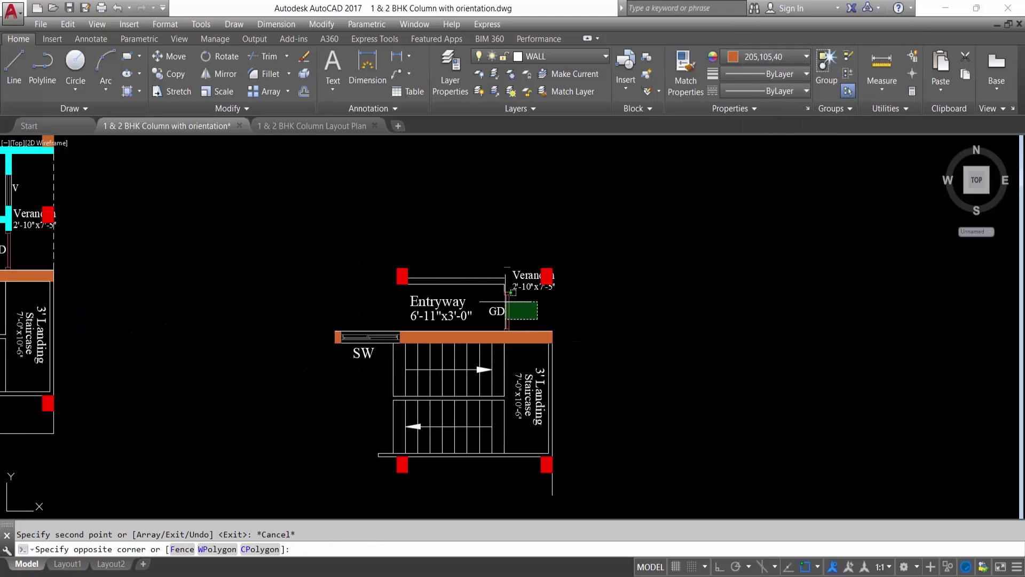
{"action": "left_click", "coordinate": [354, 222]}
{"action": "key", "text": "Delete"}
{"action": "left_click", "coordinate": [465, 252]}
{"action": "left_click", "coordinate": [625, 293]}
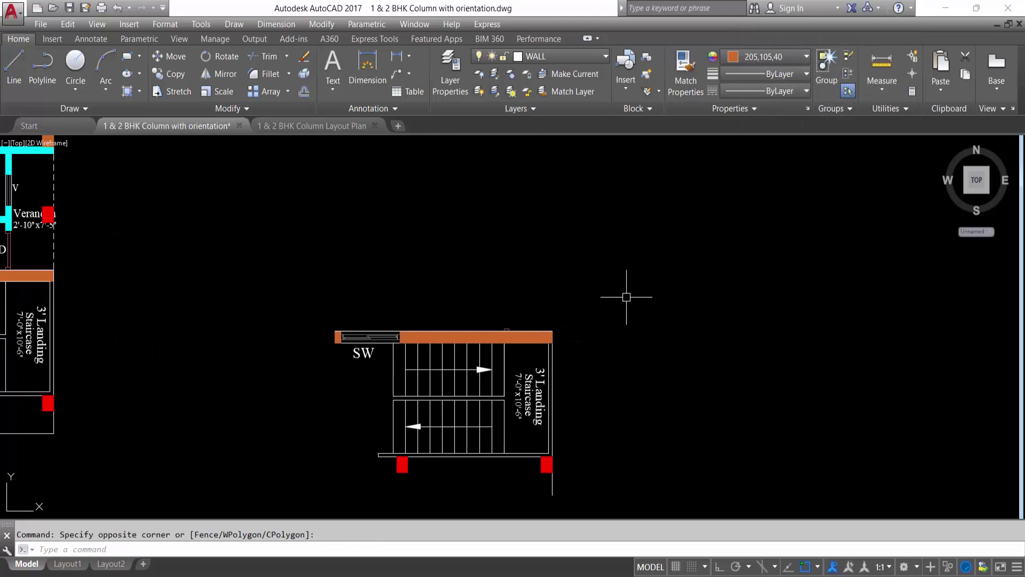
{"action": "key", "text": "Delete"}
{"action": "left_click", "coordinate": [458, 302]}
{"action": "left_click", "coordinate": [561, 339]}
{"action": "key", "text": "Delete"}
Erase the orange wall hatch and the SW window with its label from the copied staircase
{"action": "left_click", "coordinate": [531, 335]}
{"action": "key", "text": "Escape"}
{"action": "scroll", "coordinate": [528, 342], "scroll_direction": "up", "scroll_amount": 2}
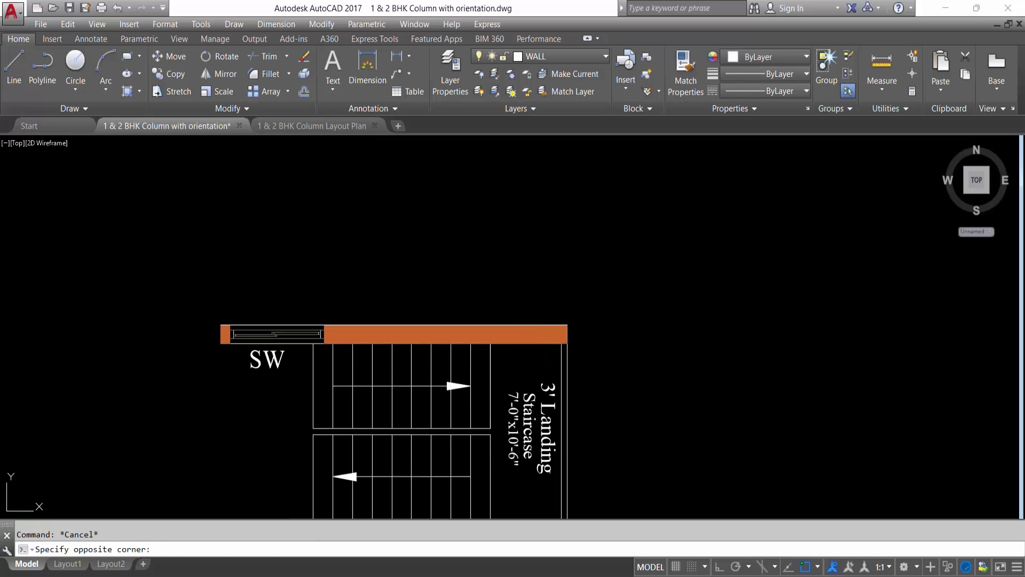
{"action": "left_click", "coordinate": [527, 333]}
{"action": "key", "text": "Delete"}
{"action": "left_click", "coordinate": [193, 290]}
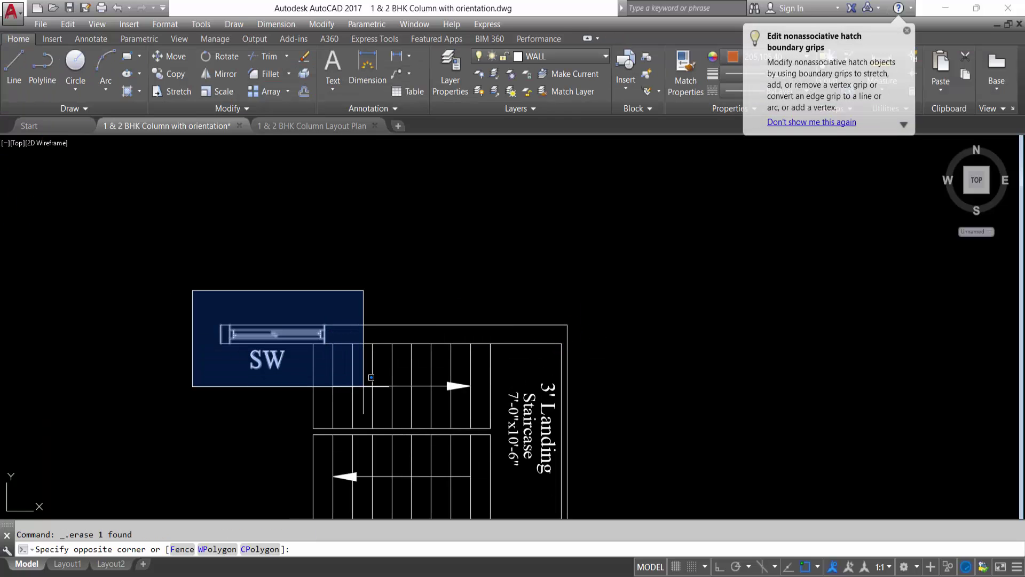
{"action": "left_click", "coordinate": [359, 386]}
{"action": "key", "text": "Delete"}
Erase the two red columns below the lower wall of the copied staircase
{"action": "scroll", "coordinate": [446, 316], "scroll_direction": "down", "scroll_amount": 5}
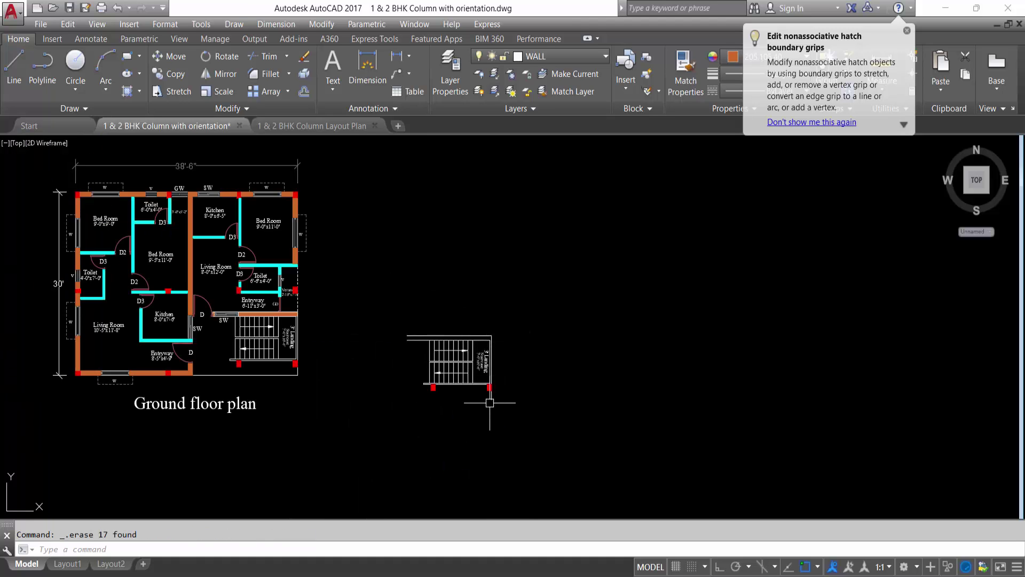
{"action": "scroll", "coordinate": [294, 371], "scroll_direction": "up", "scroll_amount": 3}
{"action": "scroll", "coordinate": [353, 388], "scroll_direction": "up", "scroll_amount": 4}
{"action": "left_click", "coordinate": [338, 322]}
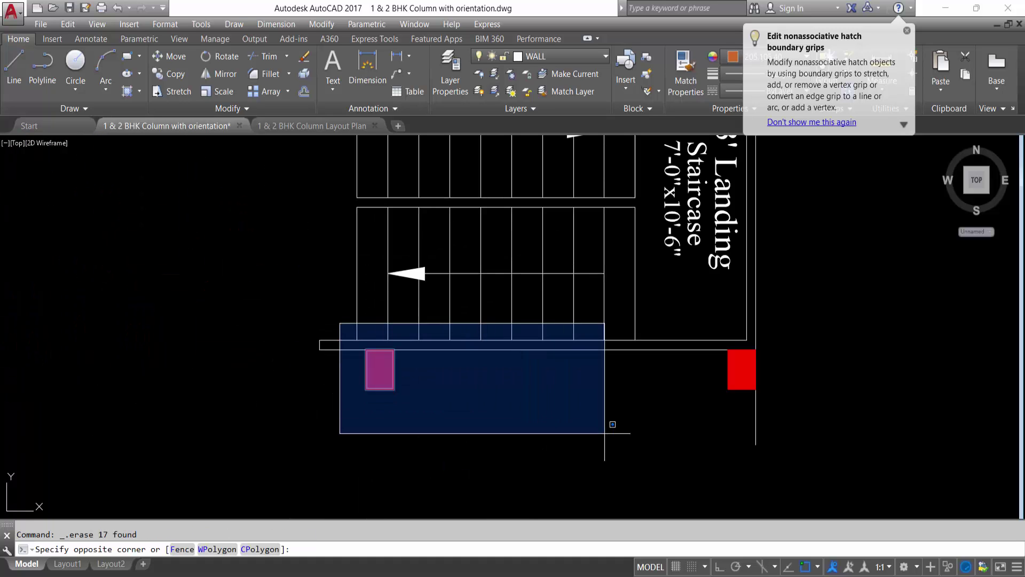
{"action": "left_click", "coordinate": [832, 455]}
{"action": "key", "text": "Delete"}
Trim the vertical line that projects below the lower right corner of the copied staircase
{"action": "scroll", "coordinate": [507, 414], "scroll_direction": "down", "scroll_amount": 4}
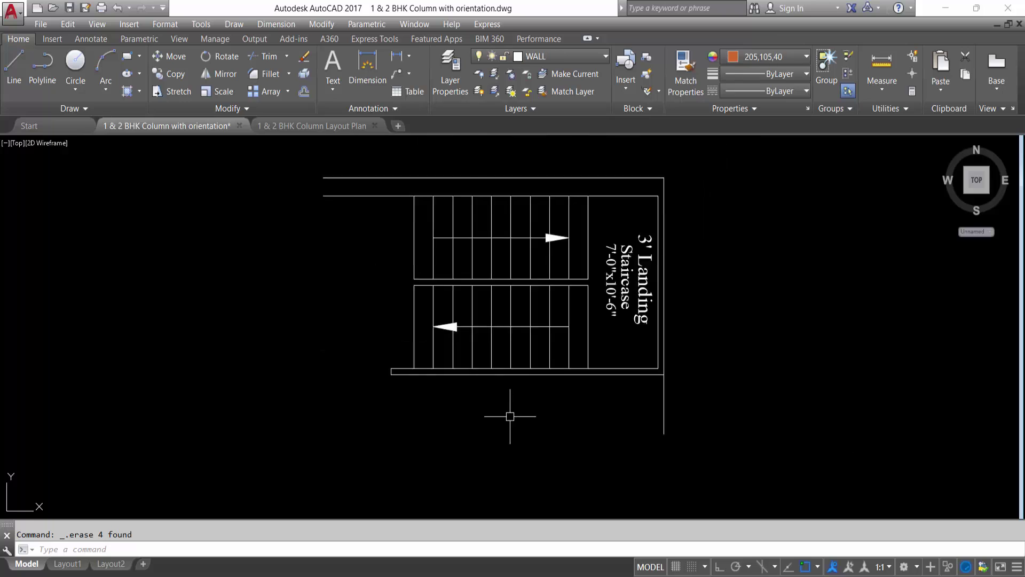
{"action": "key", "text": "Return"}
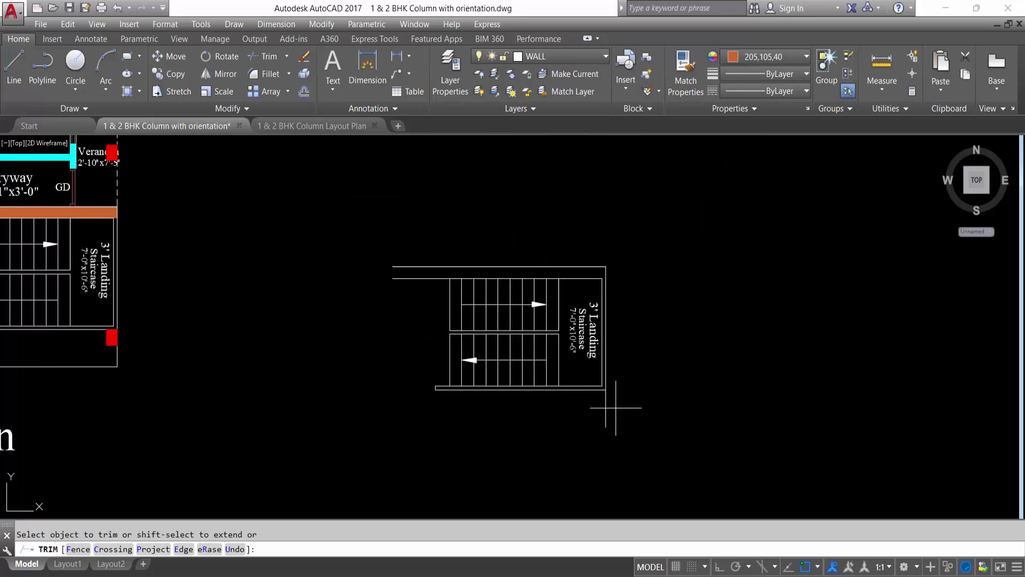
{"action": "key", "text": "Escape"}
{"action": "scroll", "coordinate": [630, 358], "scroll_direction": "up", "scroll_amount": 2}
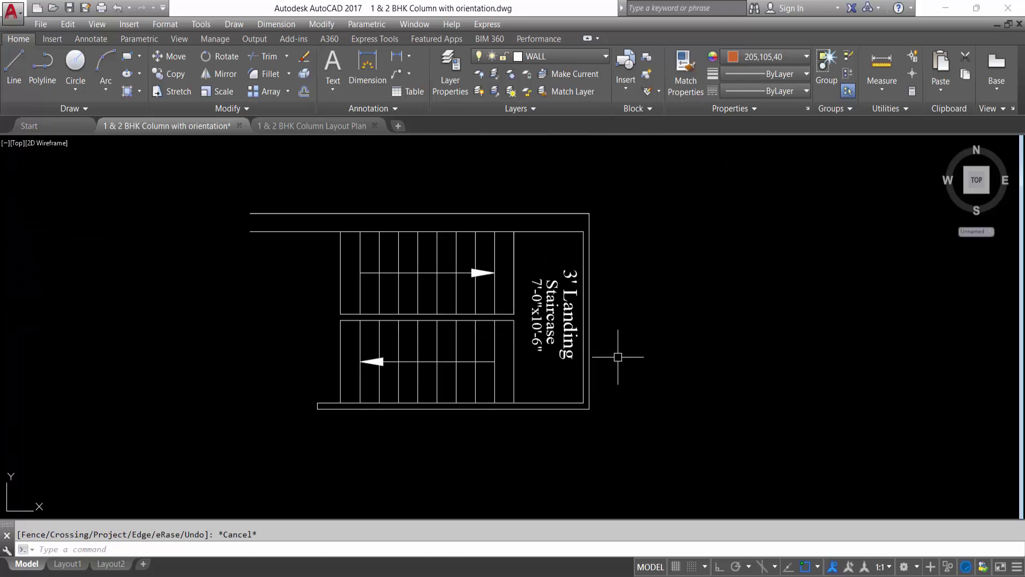
Draw a horizontal construction line across the empty space above the copied staircase
{"action": "scroll", "coordinate": [534, 416], "scroll_direction": "down", "scroll_amount": 2}
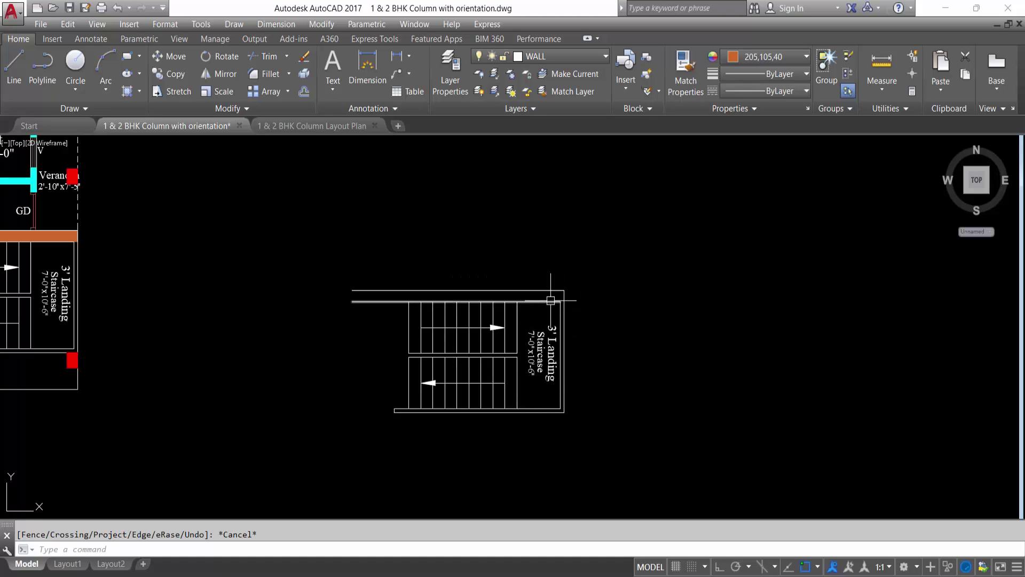
{"action": "middle_click_drag", "start_coordinate": [545, 303], "coordinate": [534, 358]}
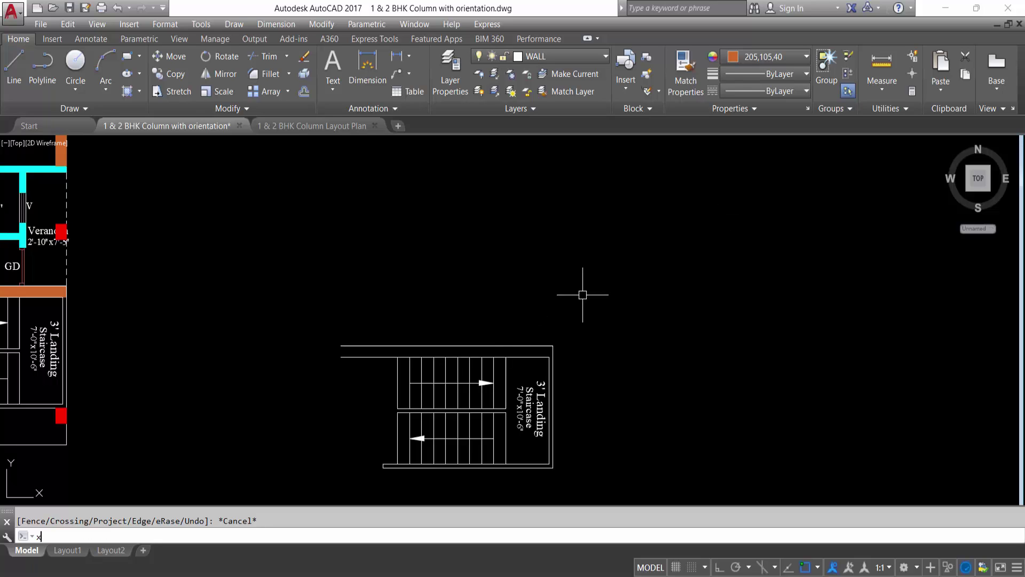
{"action": "type", "text": "l"}
{"action": "key", "text": "Return"}
{"action": "type", "text": "h"}
{"action": "key", "text": "Return"}
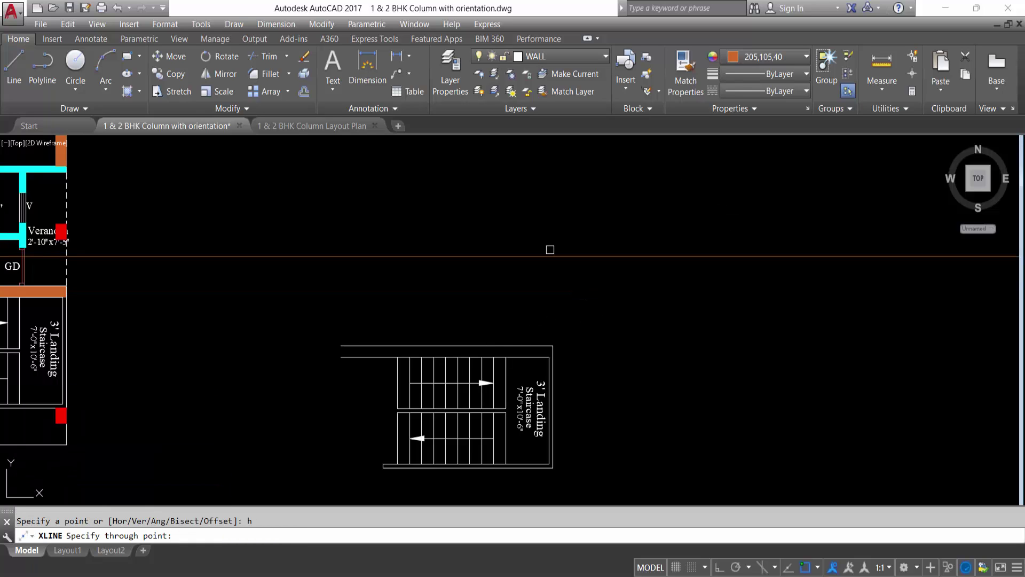
{"action": "left_click", "coordinate": [538, 260]}
{"action": "key", "text": "Escape"}
Set the current colour to ByLayer and match the construction line's properties to the staircase's upper wall line
{"action": "left_click", "coordinate": [754, 59]}
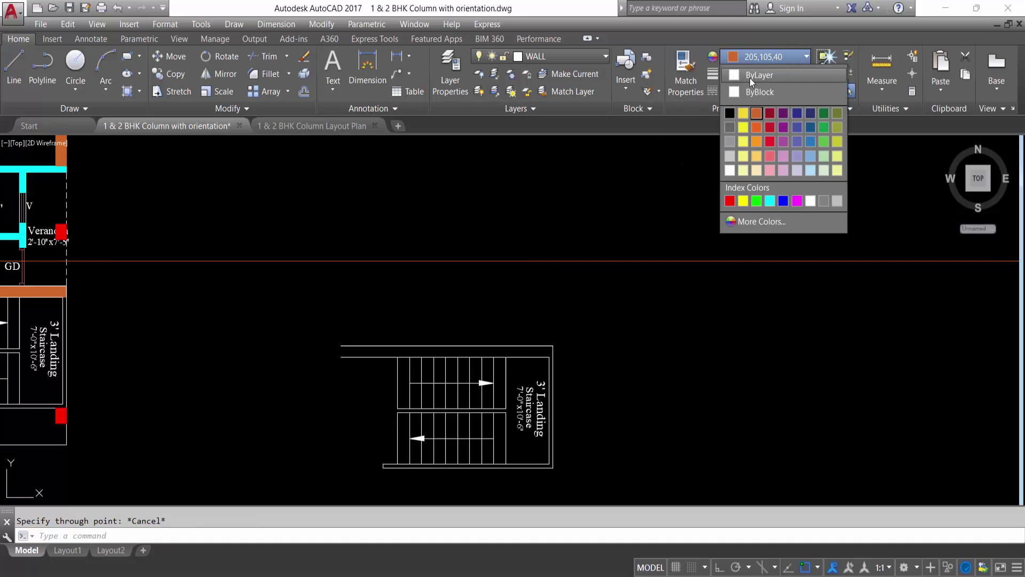
{"action": "left_click", "coordinate": [750, 76]}
{"action": "left_click", "coordinate": [522, 346]}
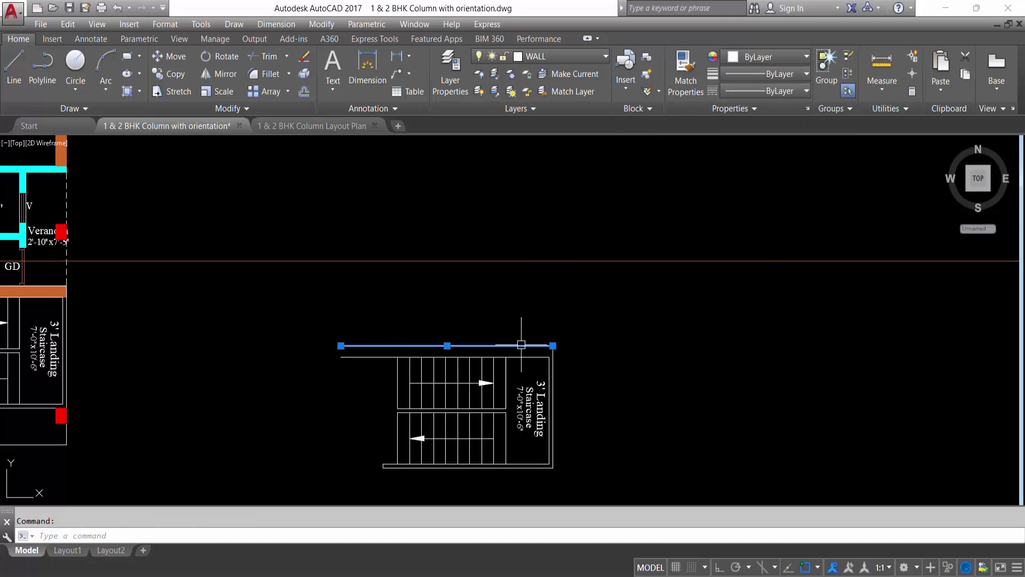
{"action": "type", "text": "ma"}
{"action": "key", "text": "Return"}
{"action": "left_click", "coordinate": [544, 261]}
{"action": "key", "text": "Escape"}
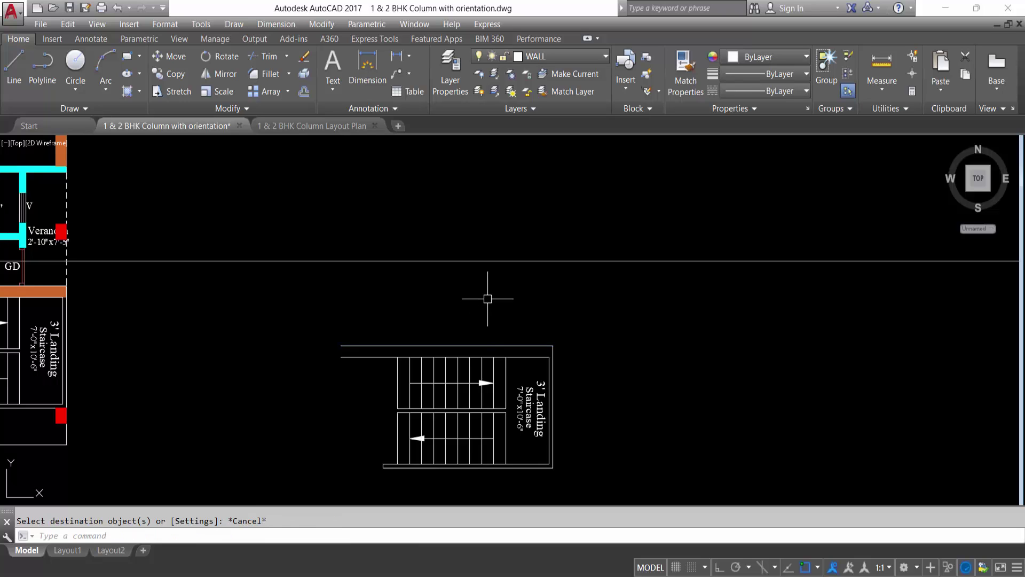
{"action": "left_click", "coordinate": [467, 260]}
{"action": "left_click", "coordinate": [460, 249]}
{"action": "key", "text": "Escape"}
Try offsetting the horizontal construction line 2'6" upward and erase the trial copy
{"action": "scroll", "coordinate": [537, 406], "scroll_direction": "down", "scroll_amount": 2}
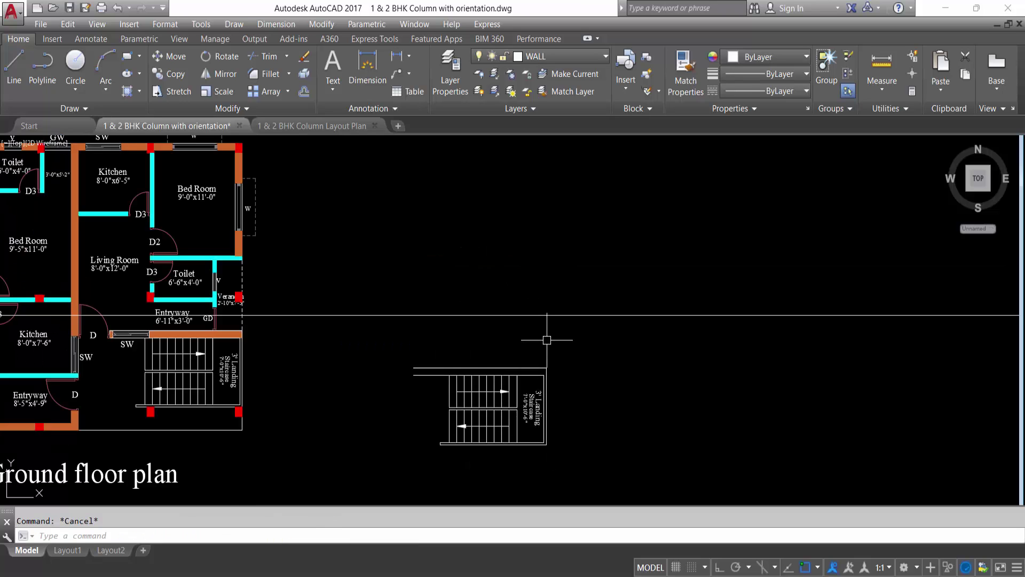
{"action": "key", "text": "Return"}
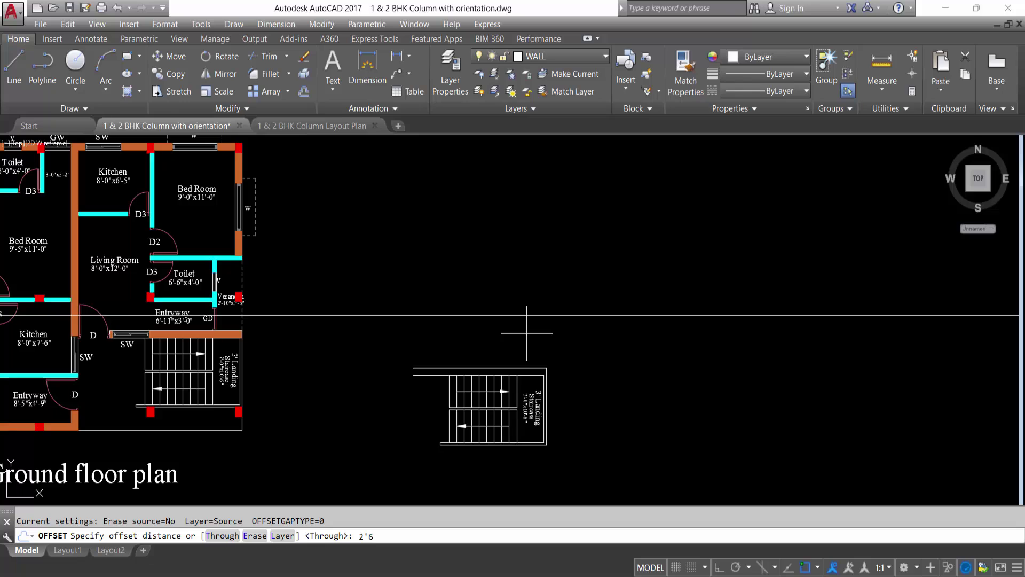
{"action": "key", "text": "Return"}
{"action": "left_click", "coordinate": [529, 316]}
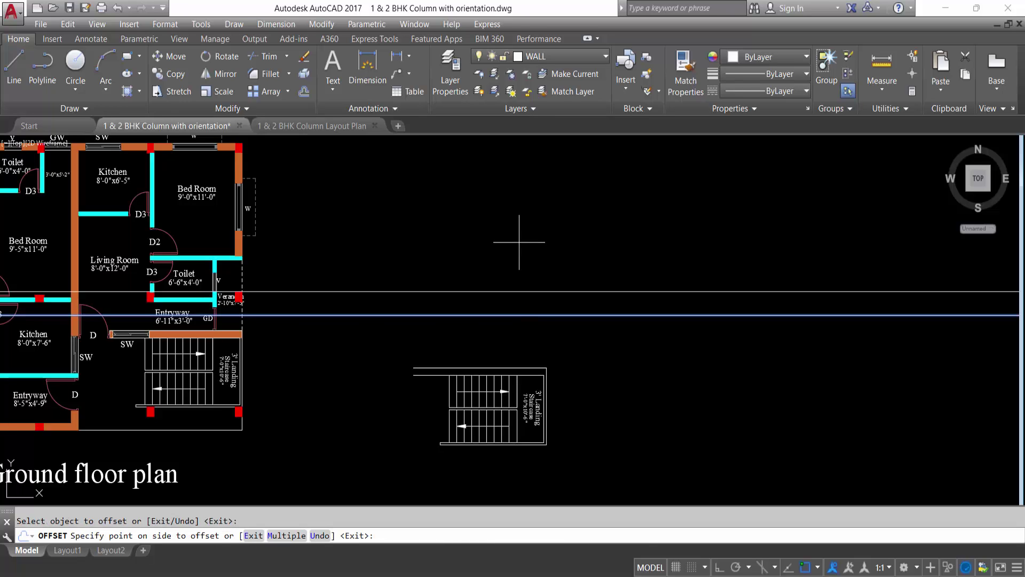
{"action": "left_click", "coordinate": [519, 242]}
{"action": "key", "text": "Escape"}
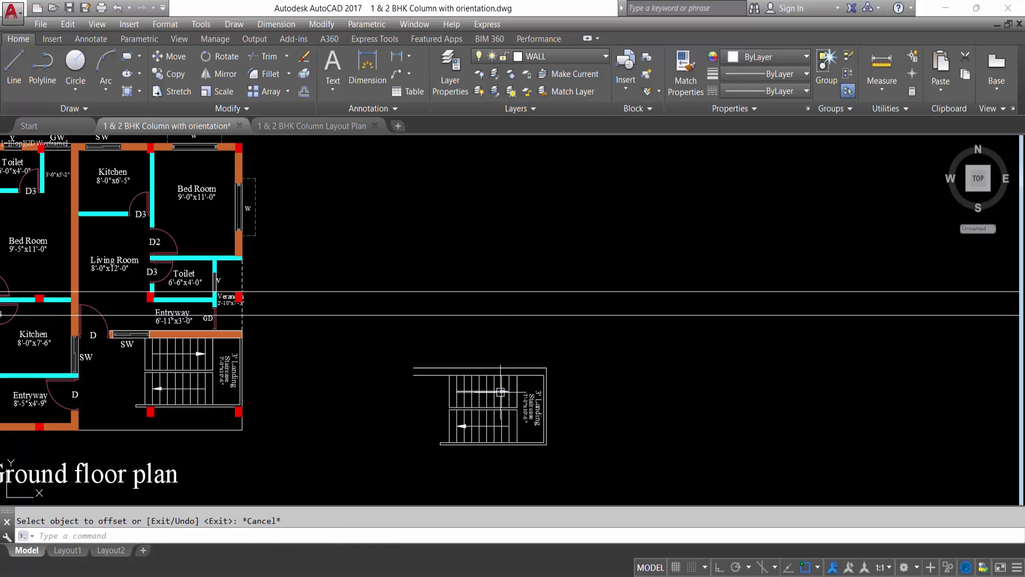
{"action": "left_click", "coordinate": [499, 289]}
{"action": "key", "text": "Delete"}
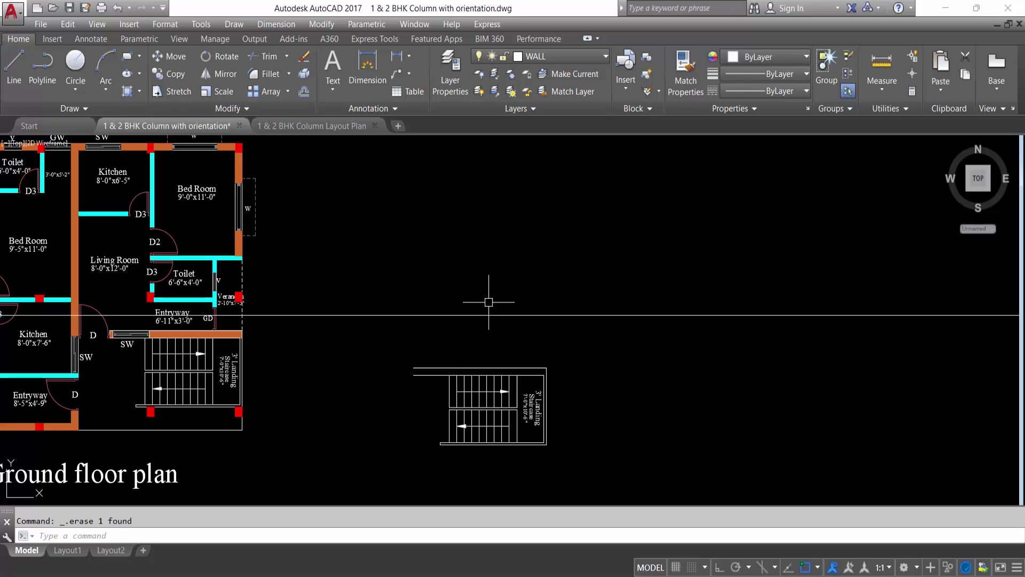
Save the drawing and offset the horizontal construction line 10' upward
{"action": "key", "text": "ctrl+s"}
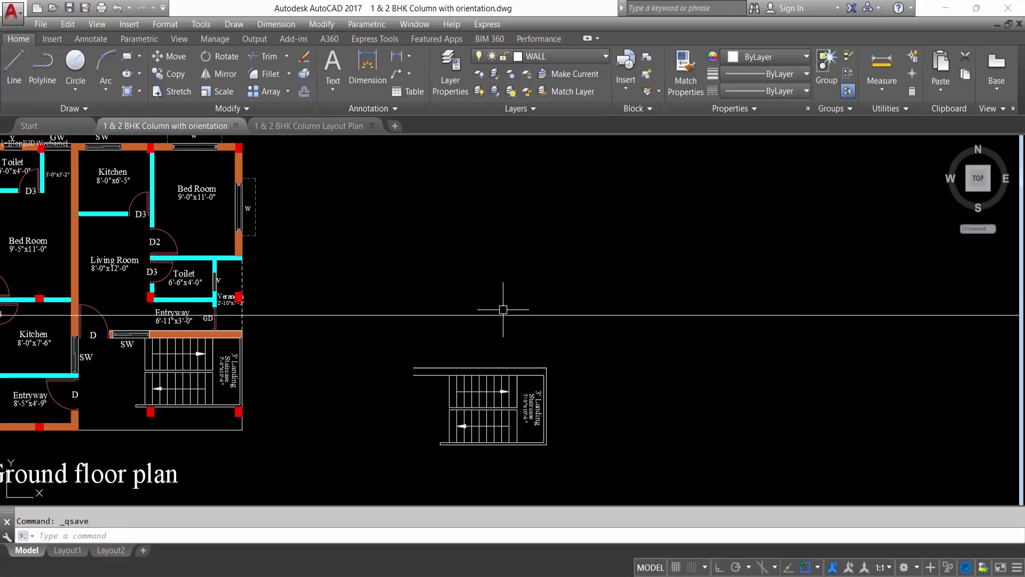
{"action": "key", "text": "Return"}
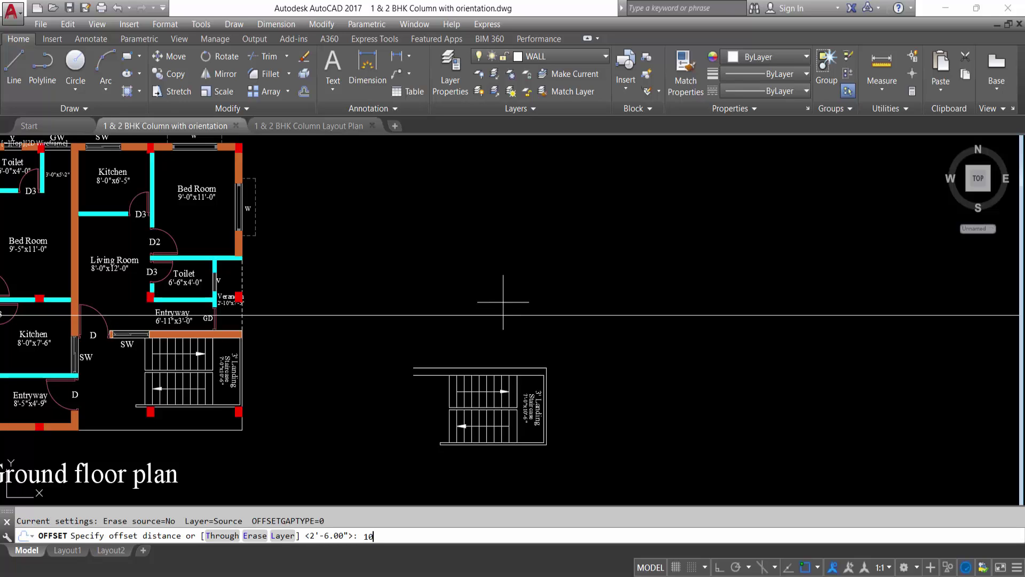
{"action": "key", "text": "Return"}
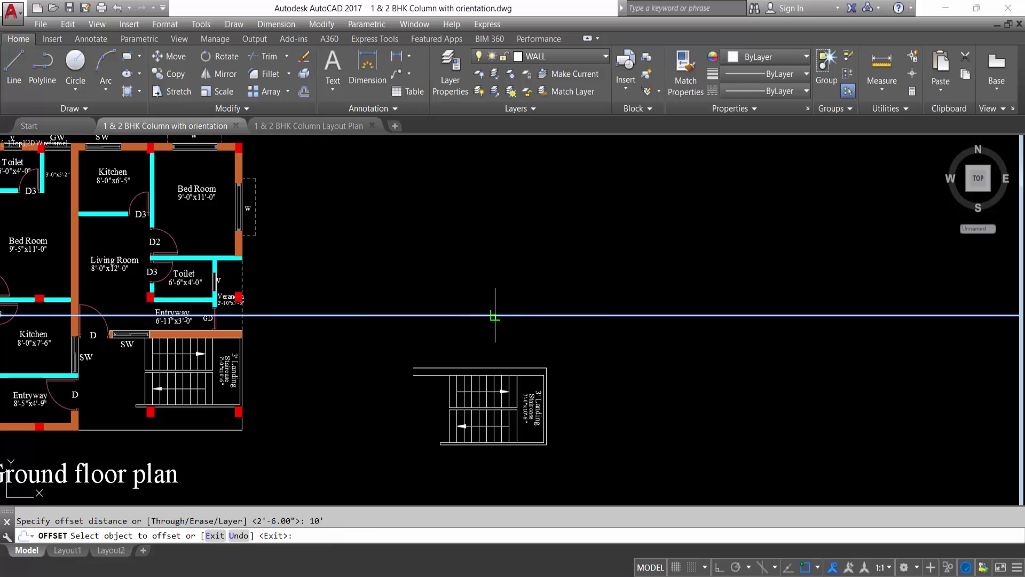
{"action": "left_click", "coordinate": [493, 315]}
{"action": "key", "text": "Escape"}
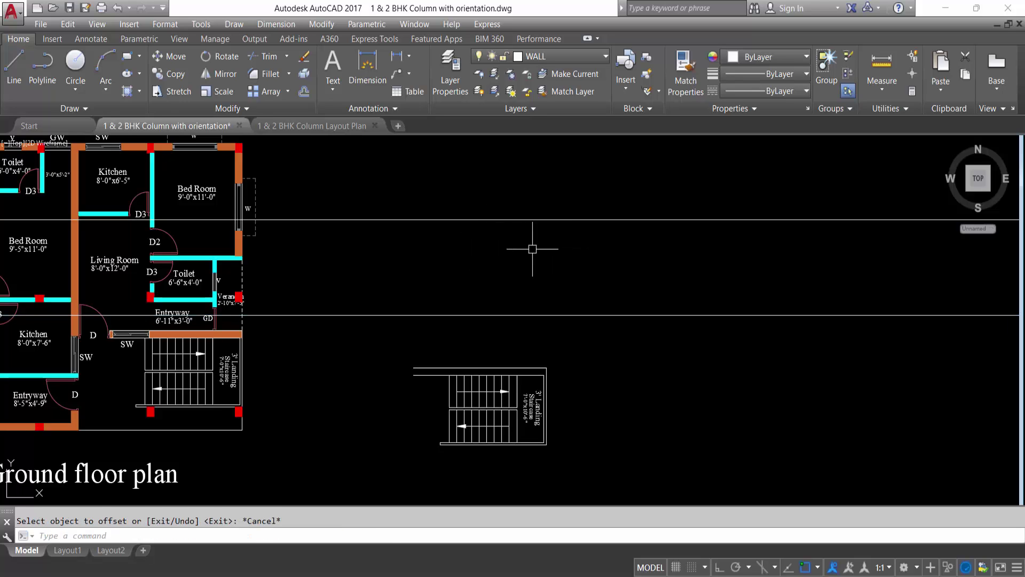
Draw vertical construction lines through the left edge of the stair flights, the landing's inner right corner and the flight-landing edge
{"action": "type", "text": "x"}
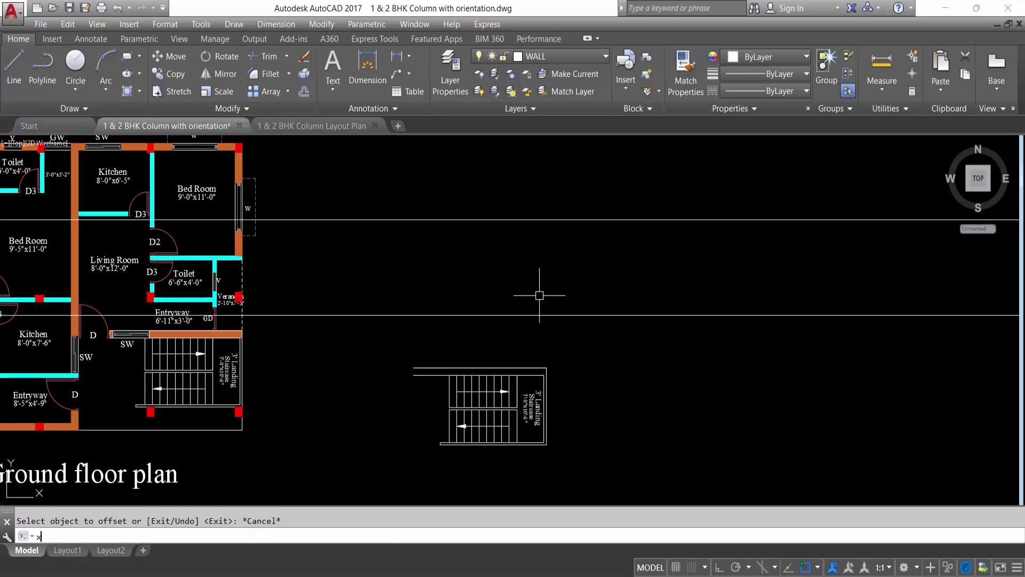
{"action": "type", "text": "l"}
{"action": "key", "text": "Return"}
{"action": "type", "text": "v"}
{"action": "key", "text": "Return"}
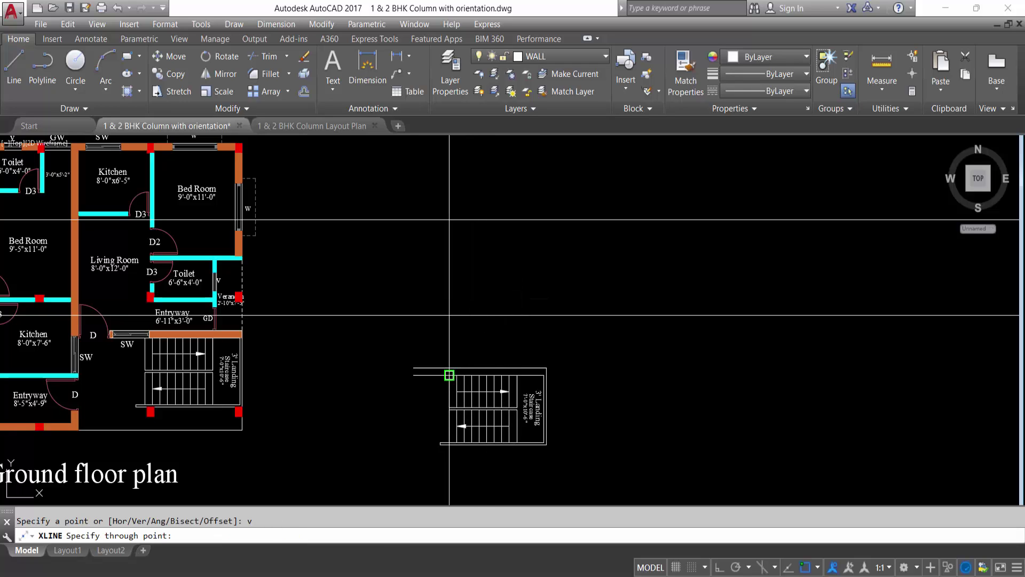
{"action": "left_click", "coordinate": [449, 375]}
{"action": "left_click", "coordinate": [544, 375]}
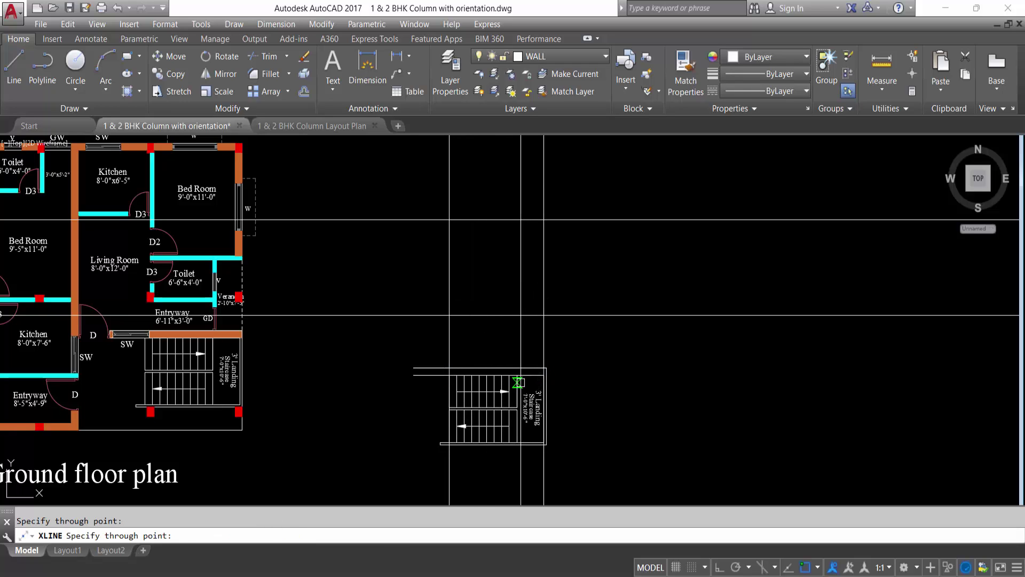
{"action": "left_click", "coordinate": [517, 383]}
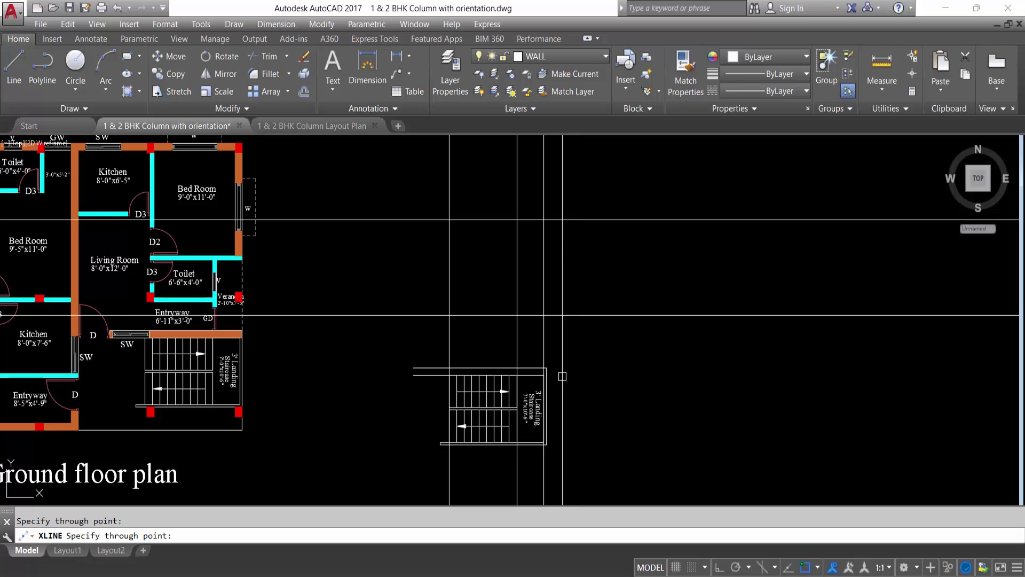
{"action": "key", "text": "Escape"}
Move the rightmost vertical construction line from the landing's inner wall face to the outer wall face
{"action": "left_click", "coordinate": [554, 354]}
{"action": "left_click", "coordinate": [534, 342]}
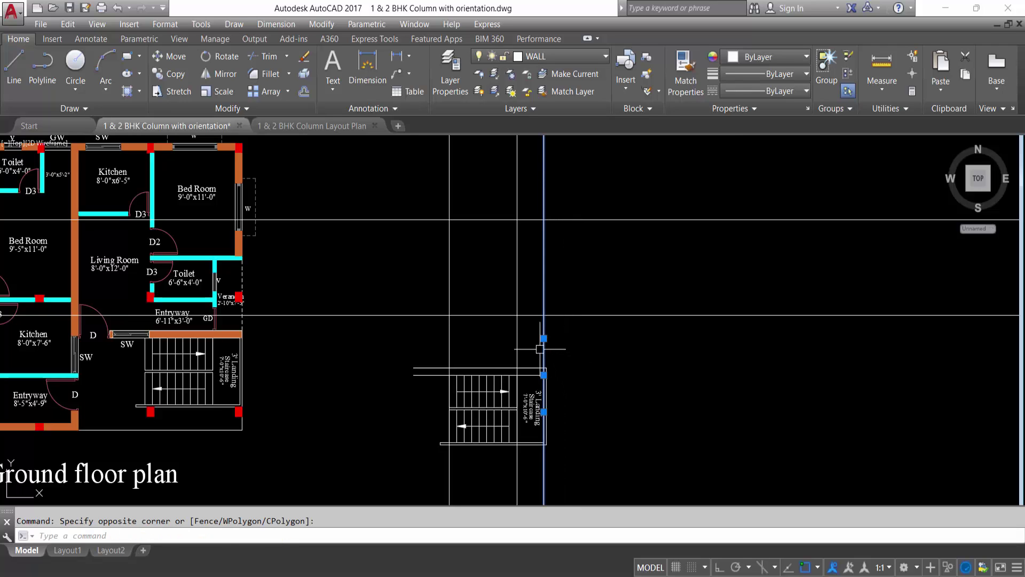
{"action": "type", "text": "m"}
{"action": "key", "text": "Return"}
{"action": "scroll", "coordinate": [538, 374], "scroll_direction": "up", "scroll_amount": 4}
{"action": "left_click", "coordinate": [557, 379]}
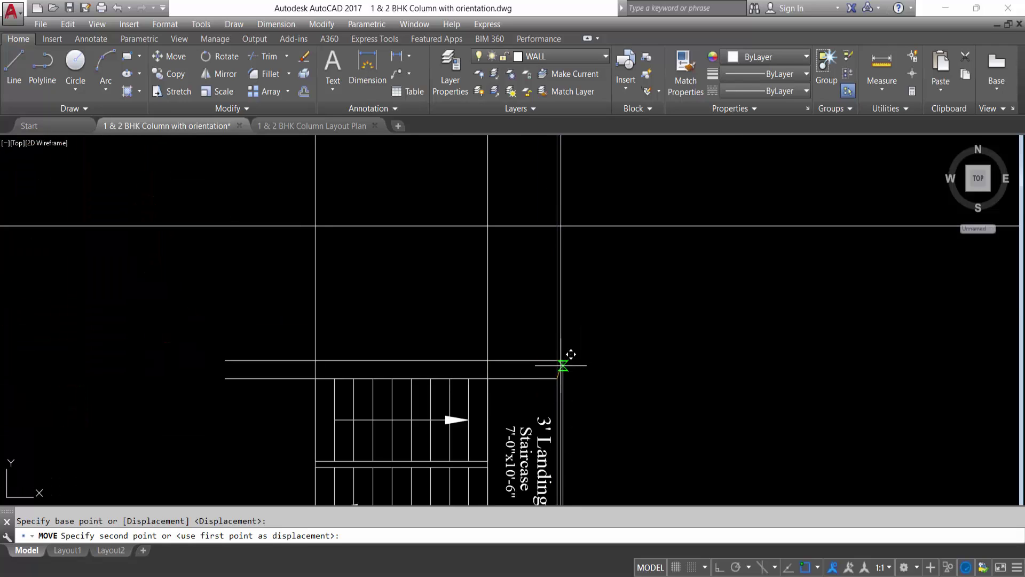
{"action": "scroll", "coordinate": [591, 410], "scroll_direction": "down", "scroll_amount": 4}
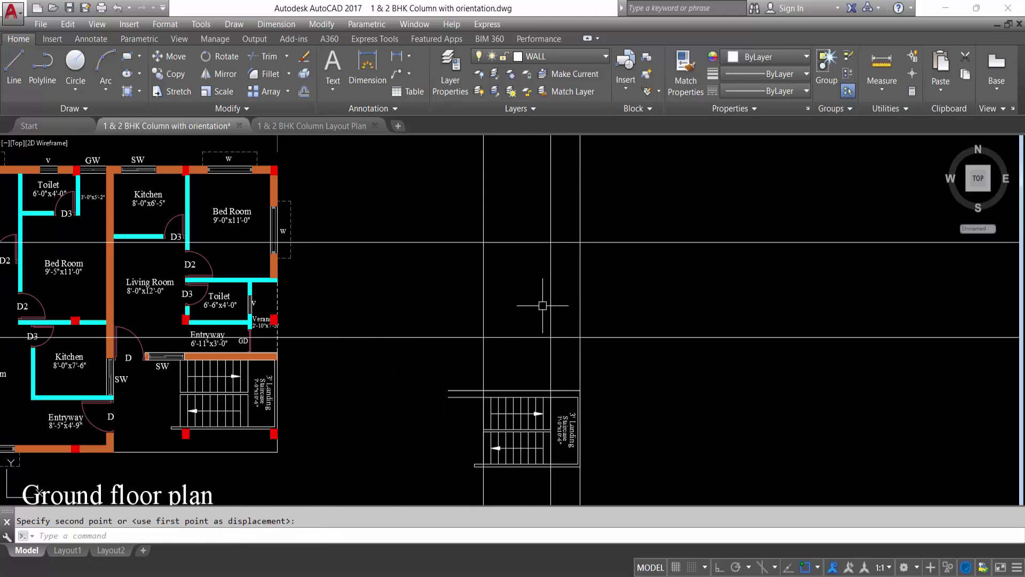
{"action": "key", "text": "Escape"}
Erase the three vertical construction lines crossing the copied staircase
{"action": "left_click", "coordinate": [625, 297]}
{"action": "left_click", "coordinate": [380, 297]}
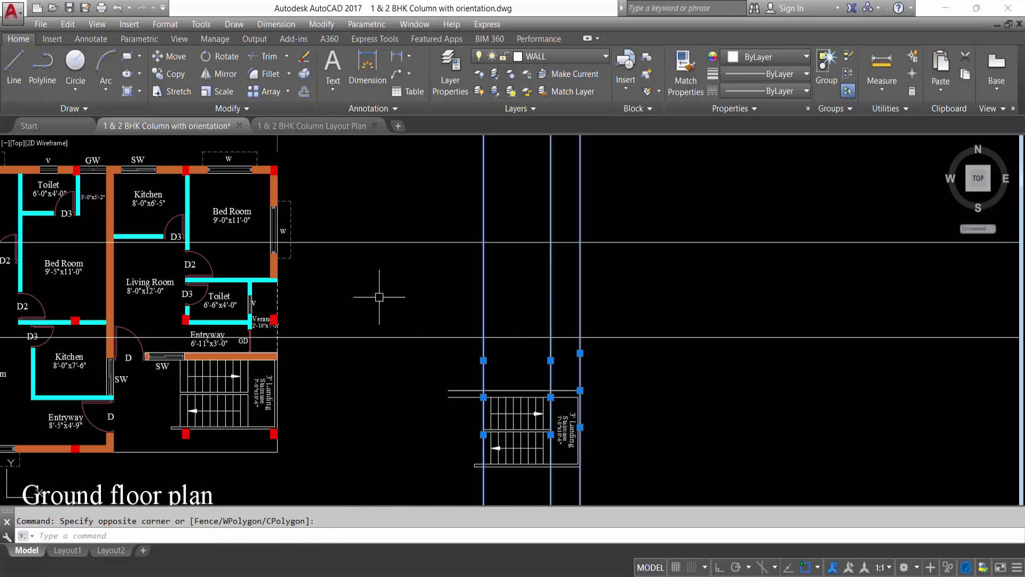
{"action": "key", "text": "Delete"}
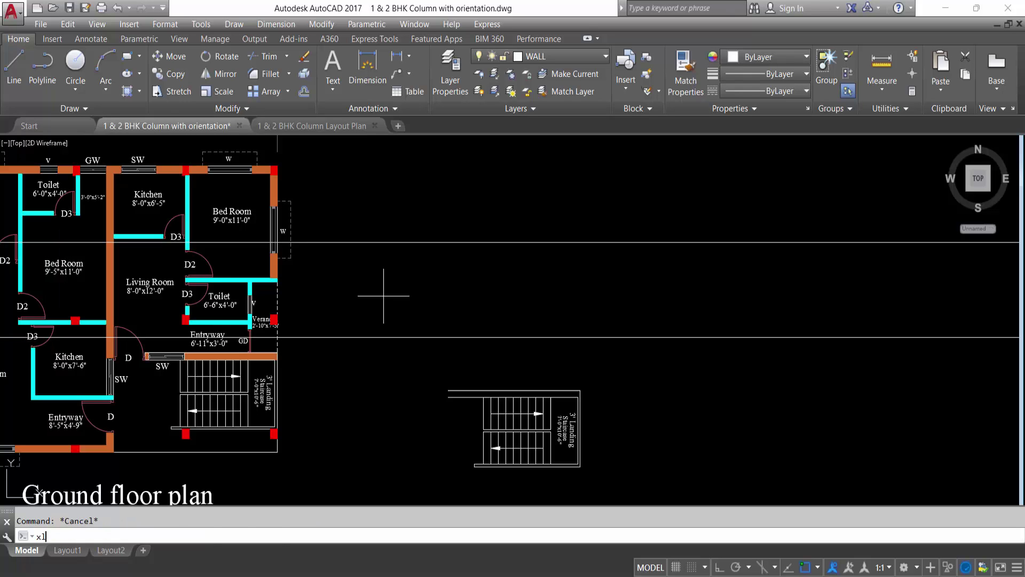
Draw vertical construction lines through the copied staircase's left flight edge, the flight-landing edge and the landing's outer wall corner
{"action": "key", "text": "Return"}
{"action": "key", "text": "Return"}
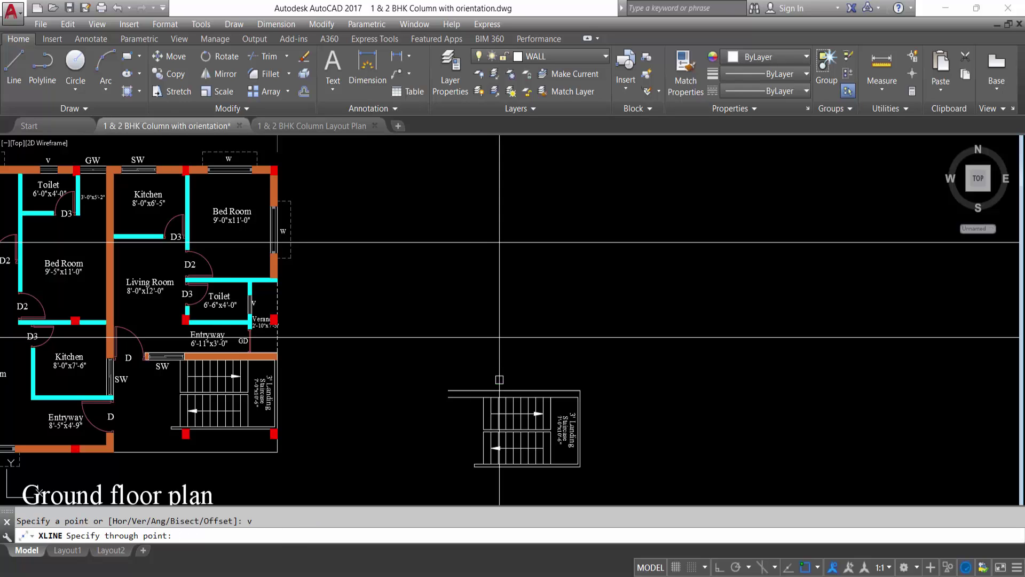
{"action": "left_click", "coordinate": [483, 398]}
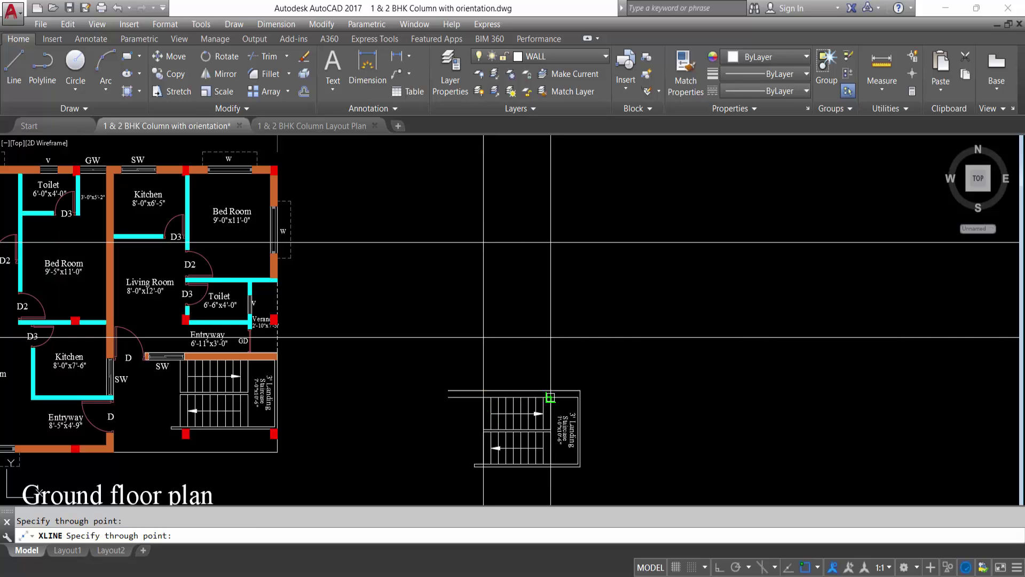
{"action": "left_click", "coordinate": [551, 397]}
{"action": "left_click", "coordinate": [580, 392]}
{"action": "key", "text": "Escape"}
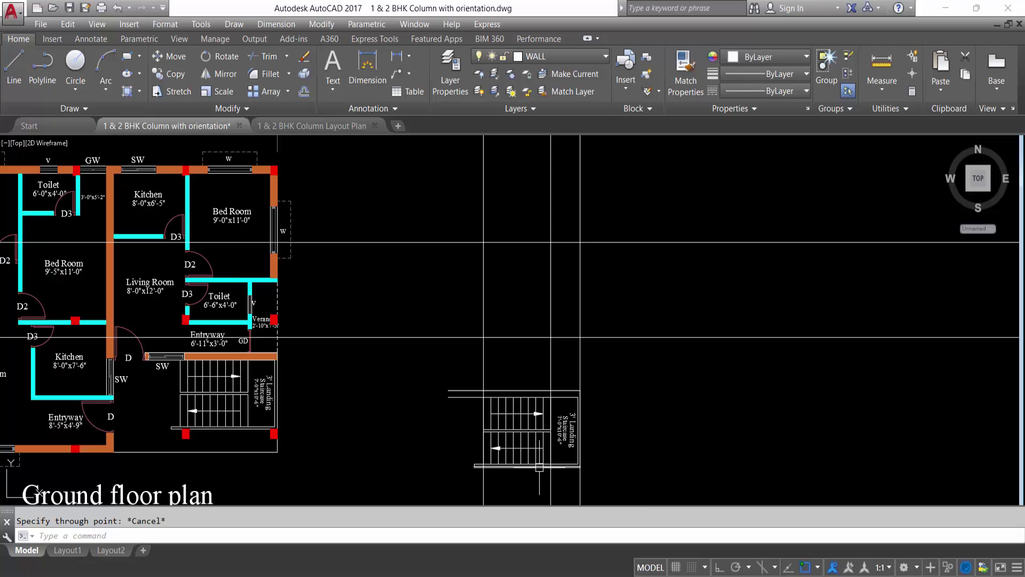
Extend the upper flight's tread lines in the copied staircase up to the upper horizontal construction line
{"action": "key", "text": "Return"}
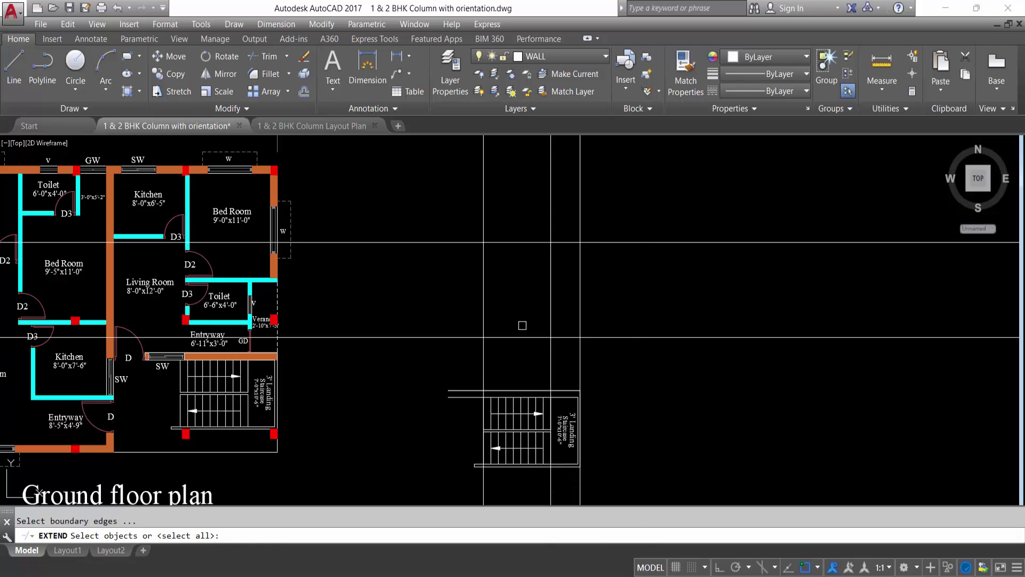
{"action": "left_click", "coordinate": [516, 222]}
{"action": "left_click", "coordinate": [492, 250]}
{"action": "key", "text": "Return"}
{"action": "scroll", "coordinate": [542, 414], "scroll_direction": "up", "scroll_amount": 4}
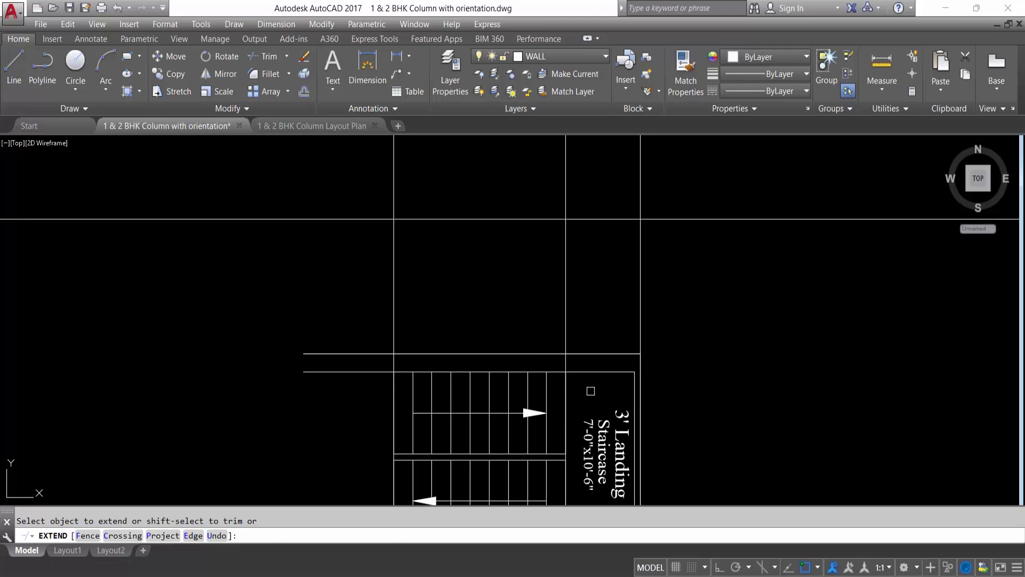
{"action": "left_click", "coordinate": [593, 414]}
{"action": "left_click", "coordinate": [403, 368]}
{"action": "left_click", "coordinate": [593, 391]}
{"action": "left_click", "coordinate": [352, 386]}
{"action": "scroll", "coordinate": [470, 417], "scroll_direction": "down", "scroll_amount": 3}
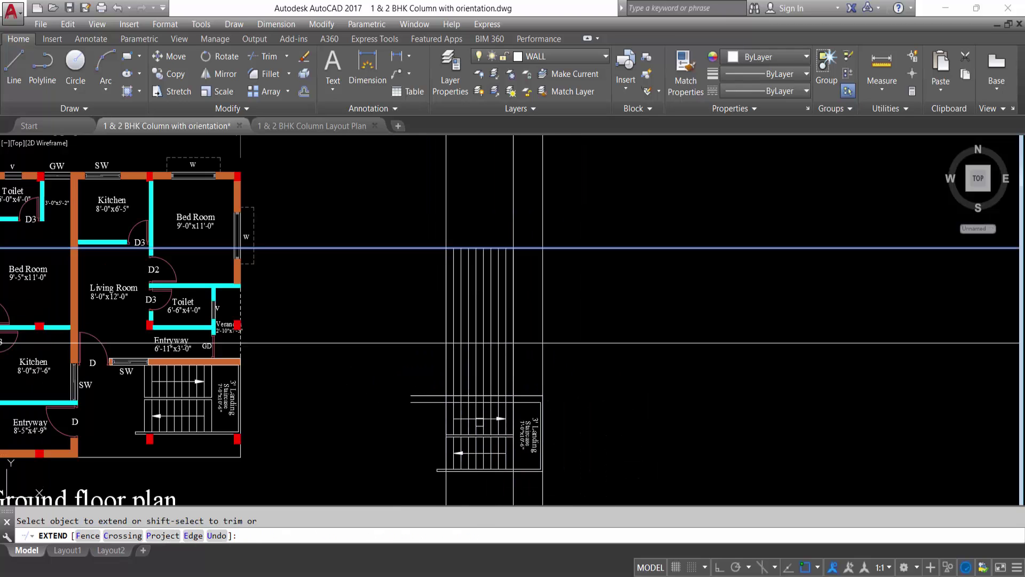
{"action": "key", "text": "Escape"}
Make STAIRS the current layer and set its layer color to green
{"action": "scroll", "coordinate": [452, 323], "scroll_direction": "up", "scroll_amount": 3}
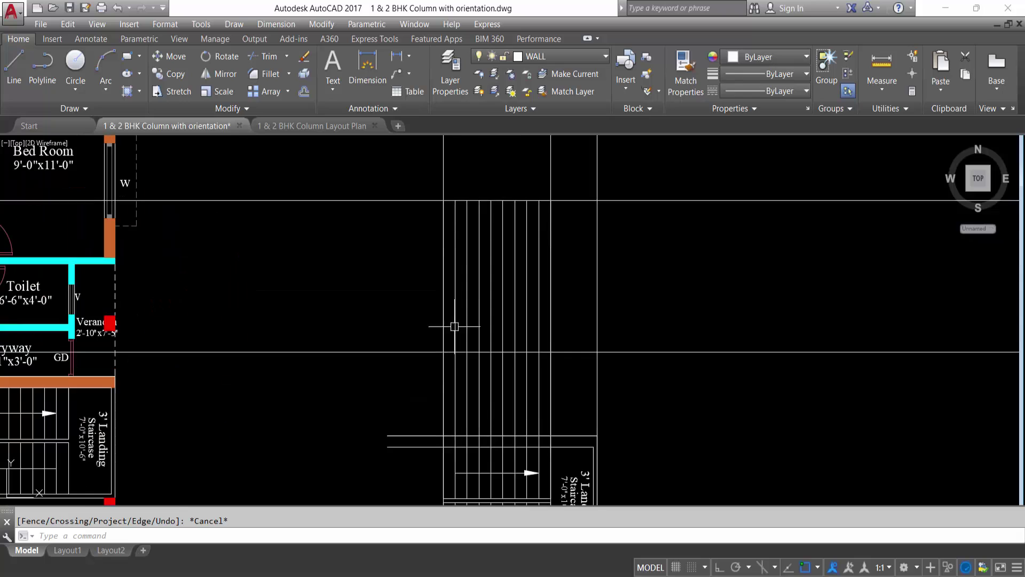
{"action": "left_click", "coordinate": [566, 56]}
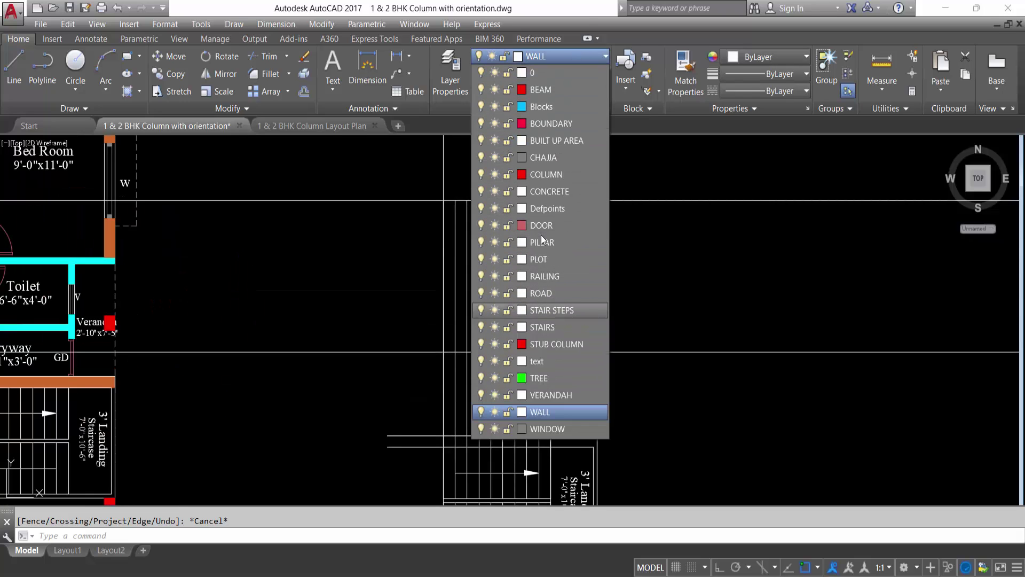
{"action": "left_click", "coordinate": [542, 327]}
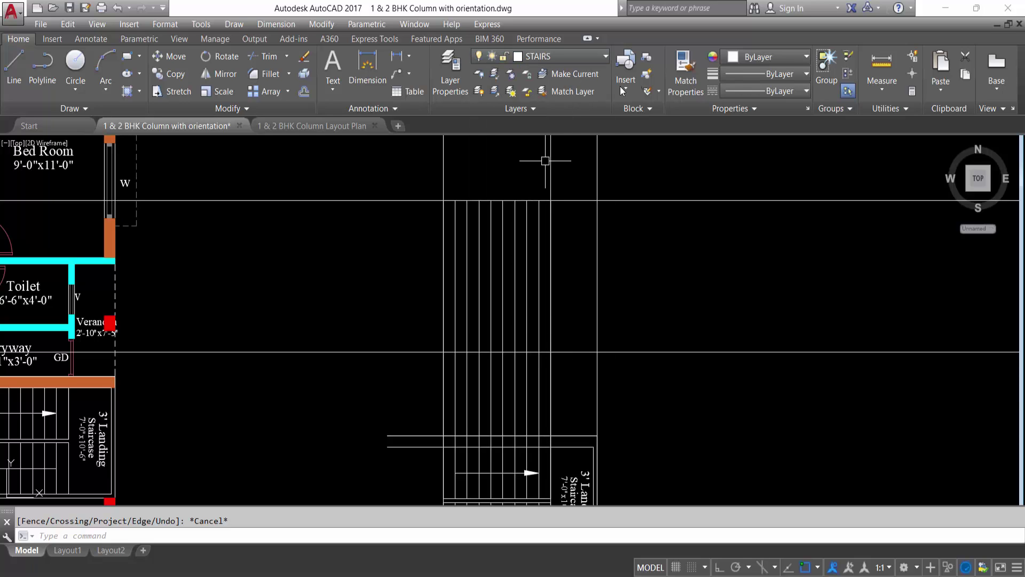
{"action": "left_click", "coordinate": [746, 57]}
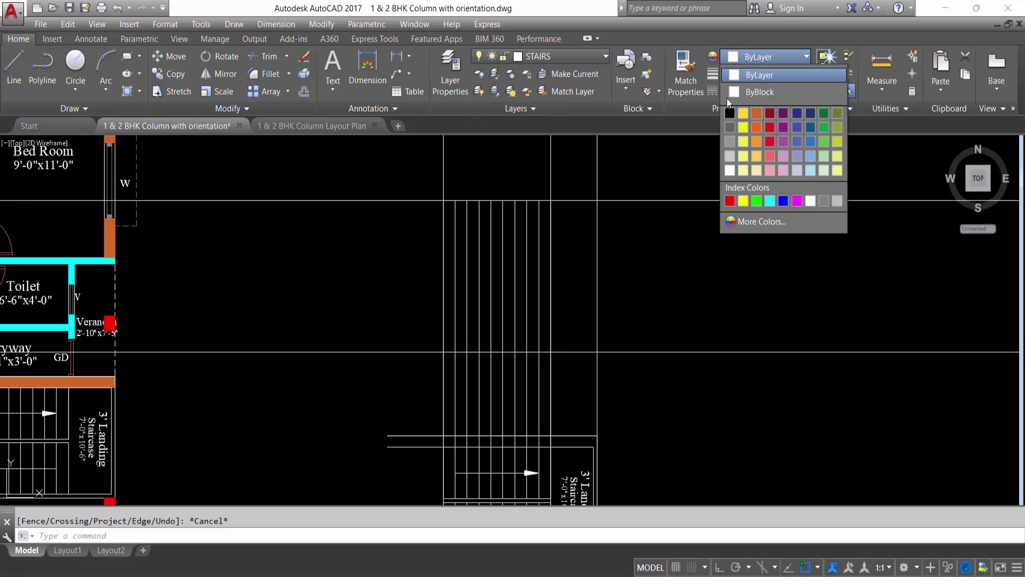
{"action": "left_click", "coordinate": [502, 53]}
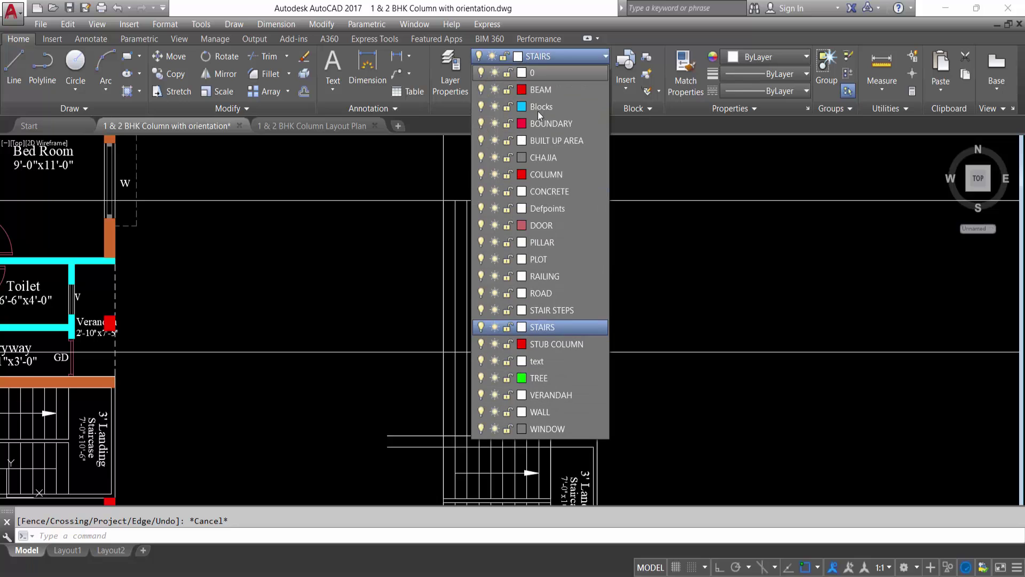
{"action": "left_click", "coordinate": [523, 328]}
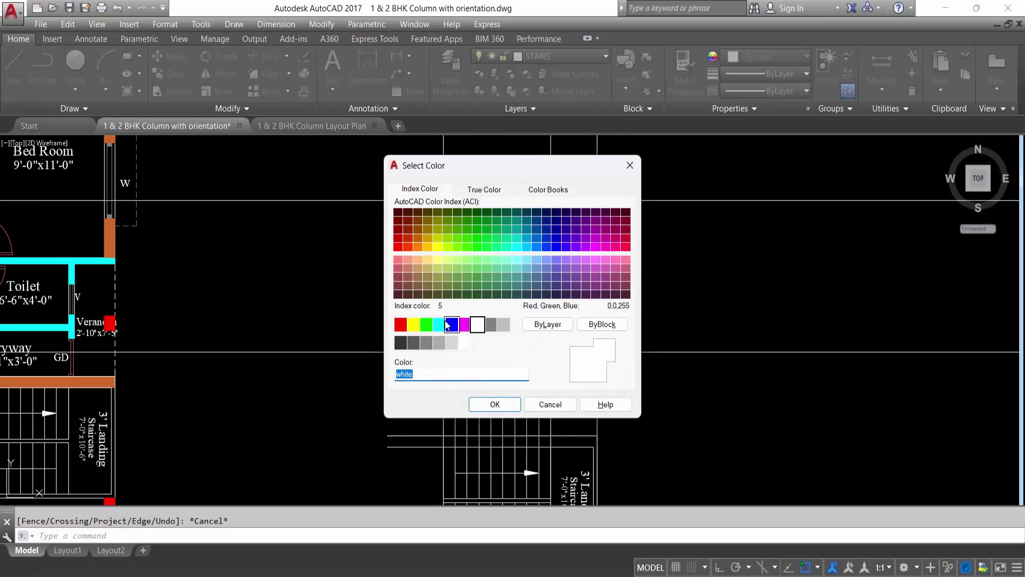
{"action": "left_click", "coordinate": [426, 324]}
{"action": "left_click", "coordinate": [492, 404]}
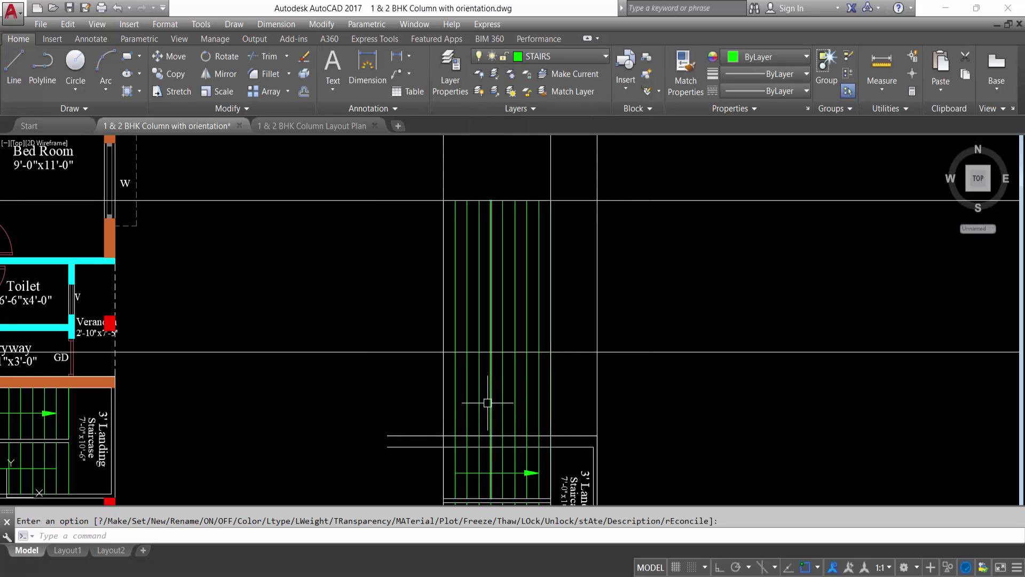
{"action": "scroll", "coordinate": [471, 263], "scroll_direction": "down", "scroll_amount": 5}
{"action": "scroll", "coordinate": [488, 275], "scroll_direction": "up", "scroll_amount": 5}
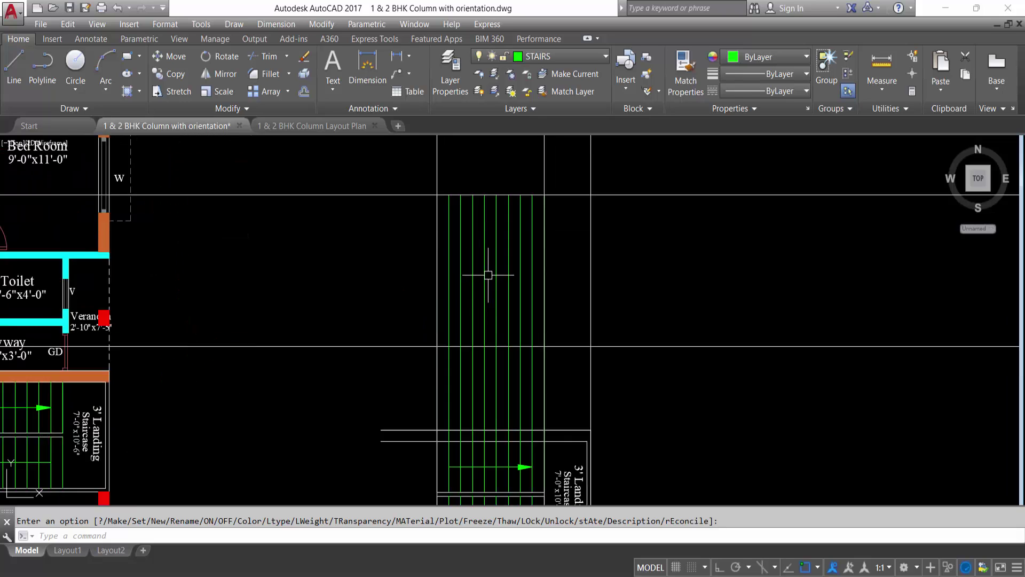
{"action": "scroll", "coordinate": [488, 275], "scroll_direction": "up", "scroll_amount": 2}
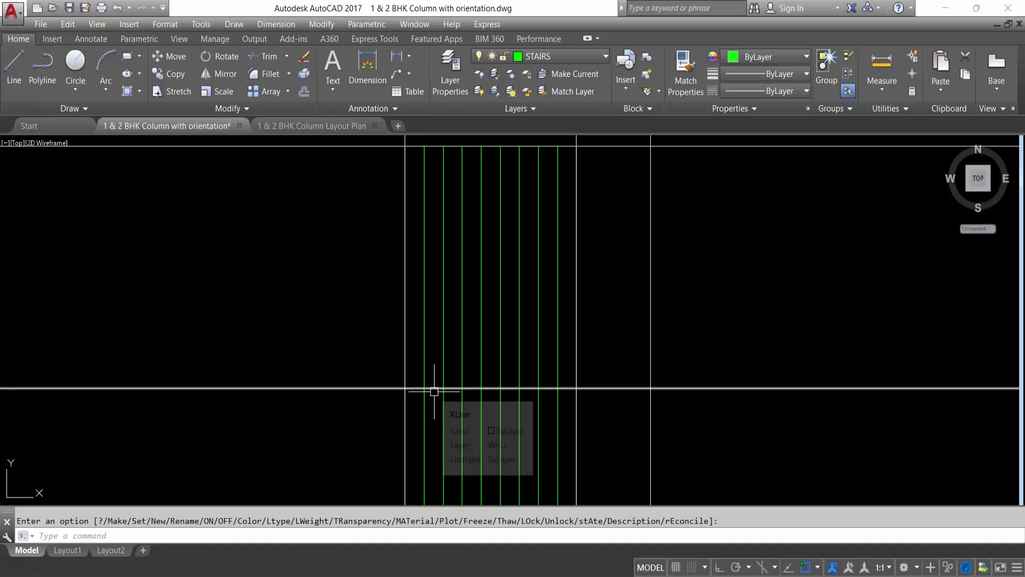
{"action": "type", "text": "pl"}
{"action": "key", "text": "Return"}
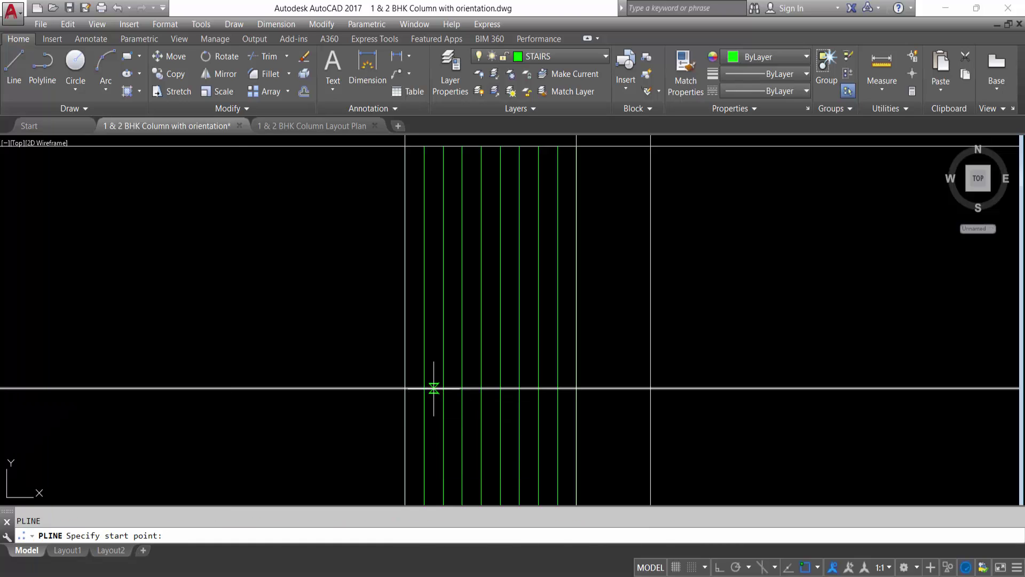
{"action": "scroll", "coordinate": [399, 395], "scroll_direction": "down", "scroll_amount": 4}
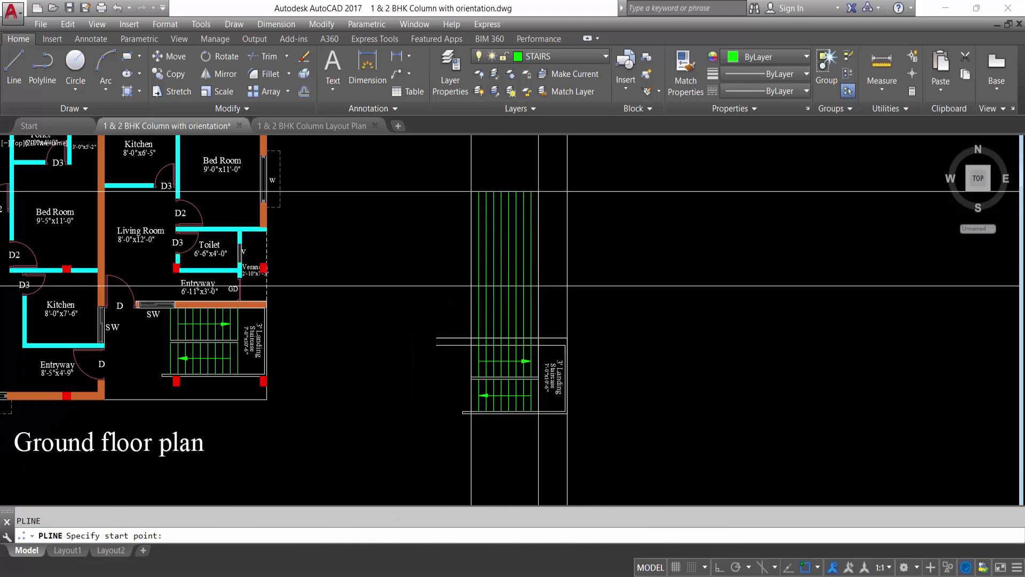
{"action": "scroll", "coordinate": [476, 331], "scroll_direction": "up", "scroll_amount": 3}
{"action": "scroll", "coordinate": [476, 331], "scroll_direction": "down", "scroll_amount": 3}
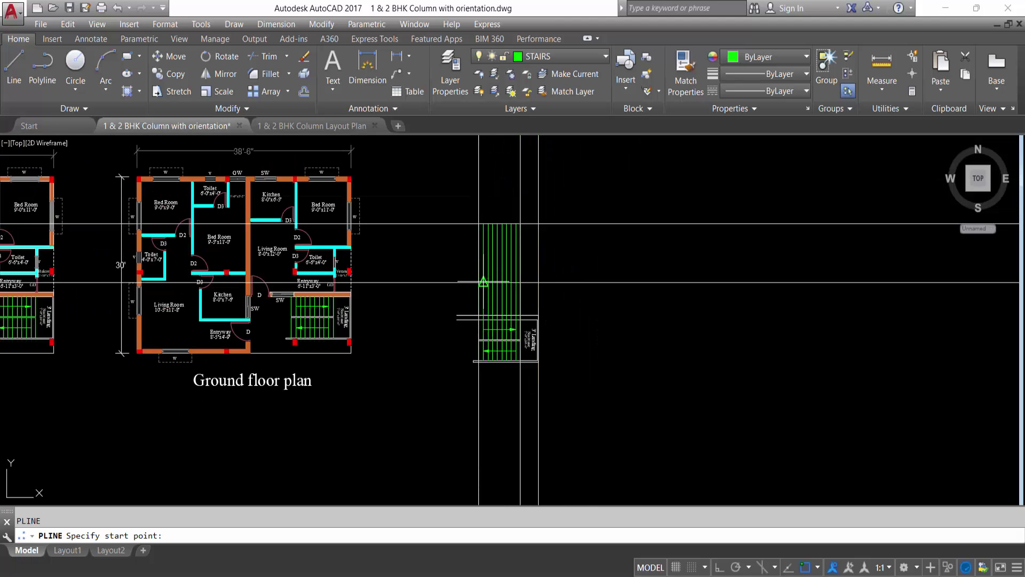
{"action": "scroll", "coordinate": [483, 278], "scroll_direction": "up", "scroll_amount": 2}
{"action": "scroll", "coordinate": [483, 289], "scroll_direction": "down", "scroll_amount": 2}
{"action": "key", "text": "Escape"}
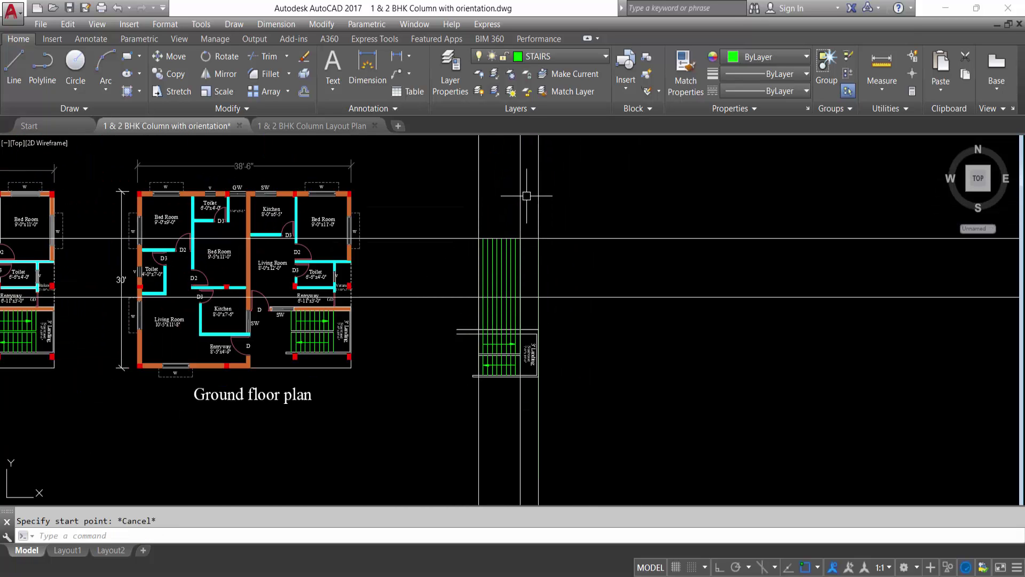
Erase the two vertical construction lines at the left flight edge and the flight-landing edge
{"action": "left_click", "coordinate": [527, 196]}
{"action": "left_click", "coordinate": [462, 184]}
{"action": "key", "text": "Delete"}
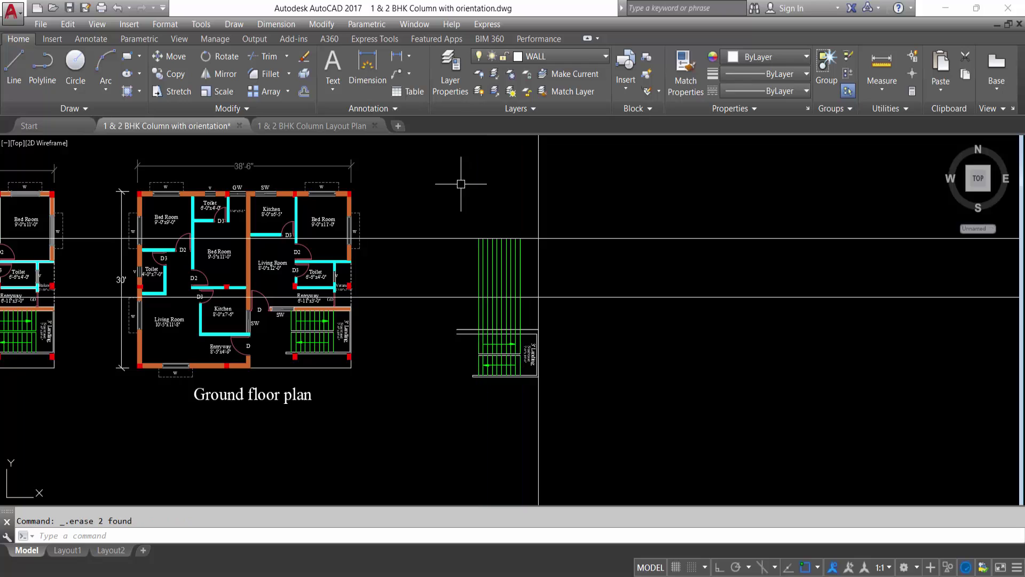
Start a polyline where the leftmost stair line meets the lower horizontal construction line, with Ortho on, and draw a 6" riser and 10" tread
{"action": "scroll", "coordinate": [481, 295], "scroll_direction": "up", "scroll_amount": 2}
{"action": "scroll", "coordinate": [481, 298], "scroll_direction": "up", "scroll_amount": 4}
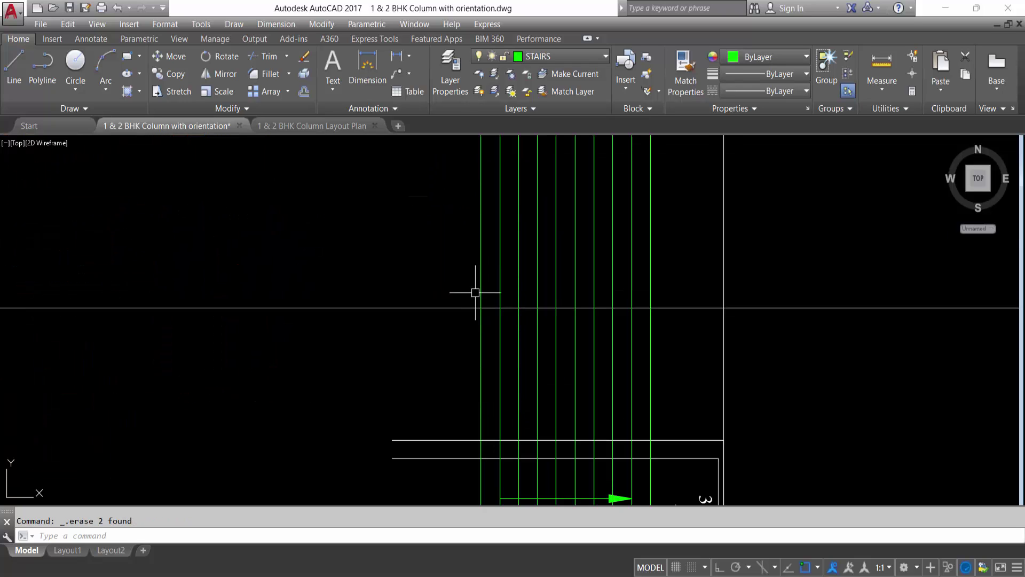
{"action": "type", "text": "pl"}
{"action": "key", "text": "Return"}
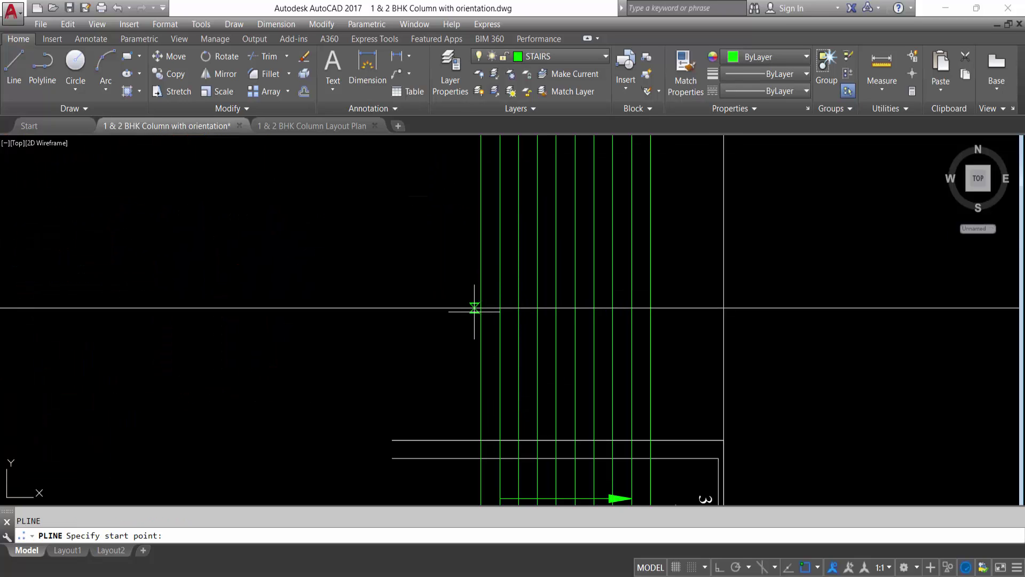
{"action": "left_click", "coordinate": [481, 305]}
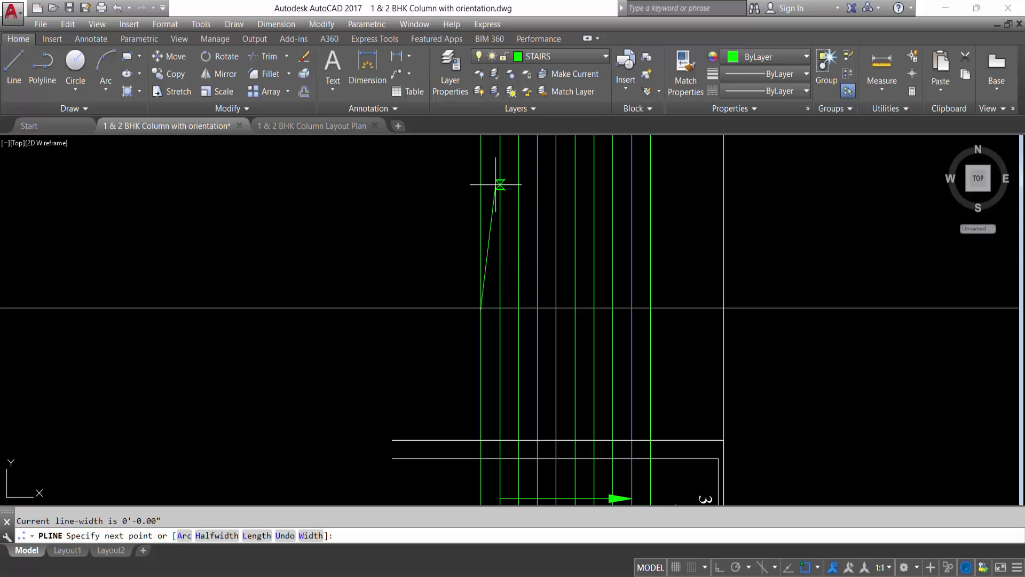
{"action": "key", "text": "F8"}
{"action": "type", "text": "6"}
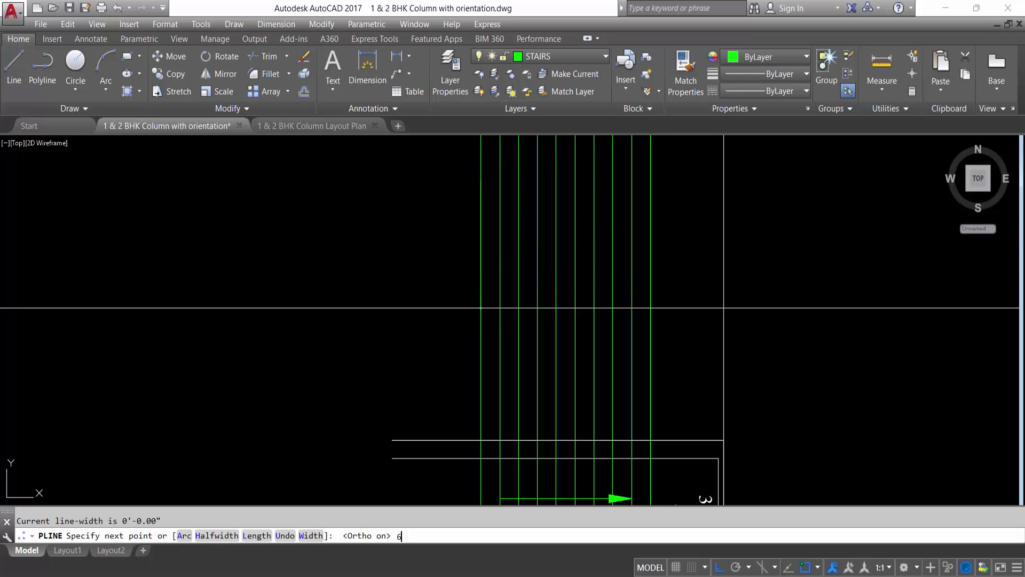
{"action": "key", "text": "Return"}
{"action": "type", "text": "10"}
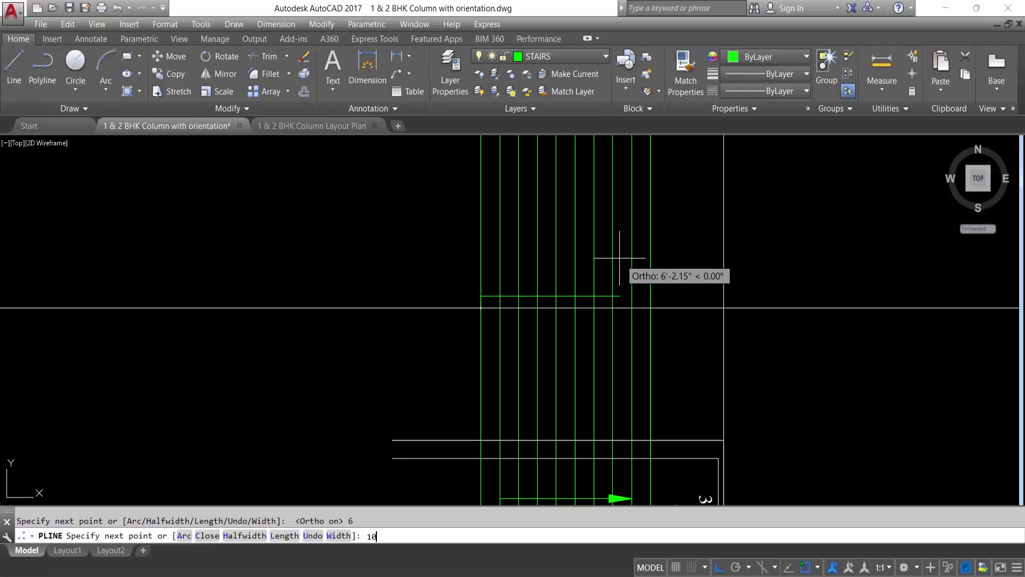
{"action": "key", "text": "Return"}
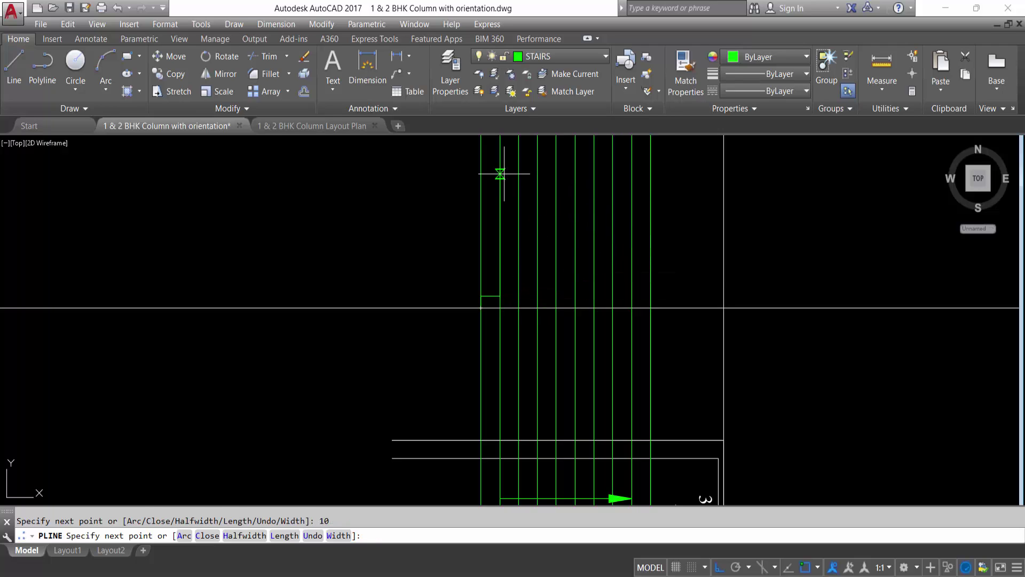
Continue the stair polyline upward to the right with eight more steps, each with a 6" riser and a 10" tread
{"action": "type", "text": "6"}
{"action": "key", "text": "Return"}
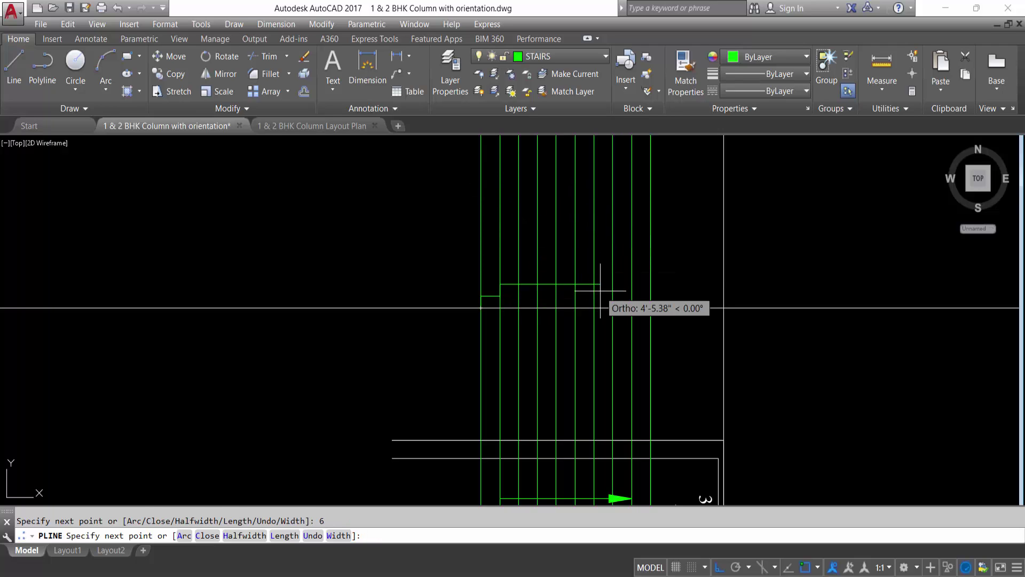
{"action": "type", "text": "10"}
{"action": "key", "text": "Return"}
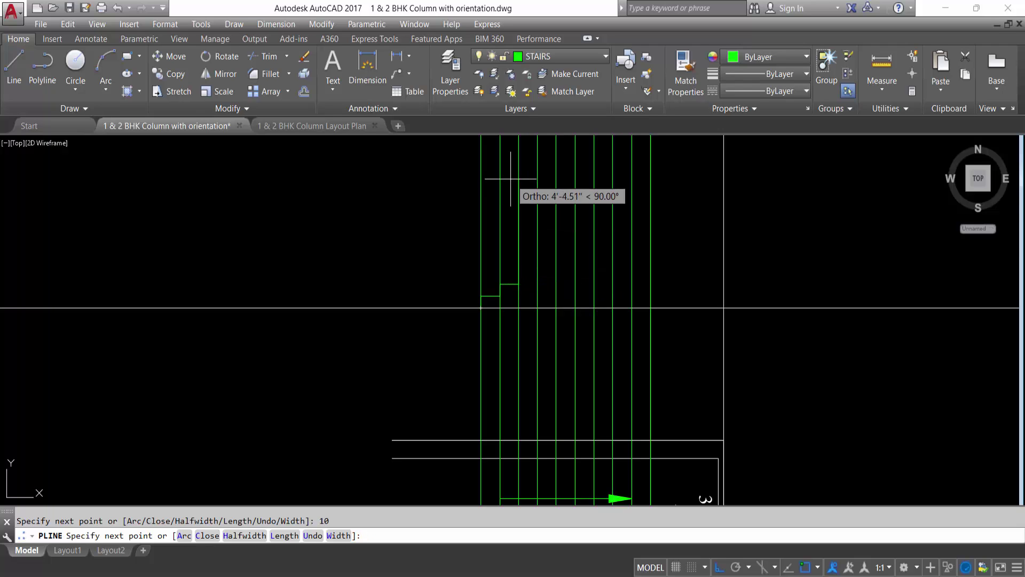
{"action": "type", "text": "6"}
{"action": "key", "text": "Return"}
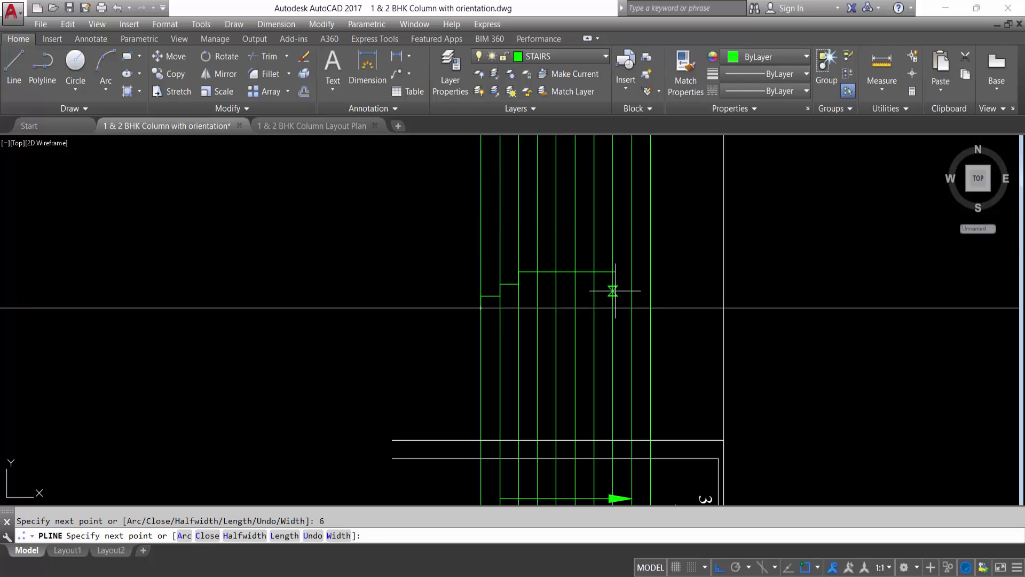
{"action": "type", "text": "10"}
{"action": "key", "text": "Return"}
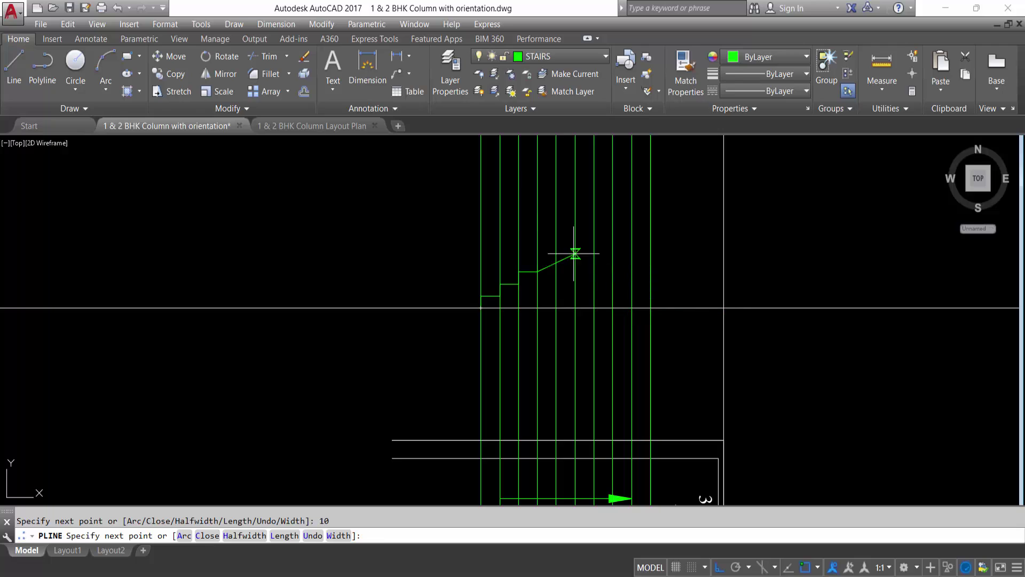
{"action": "type", "text": "6"}
{"action": "key", "text": "Return"}
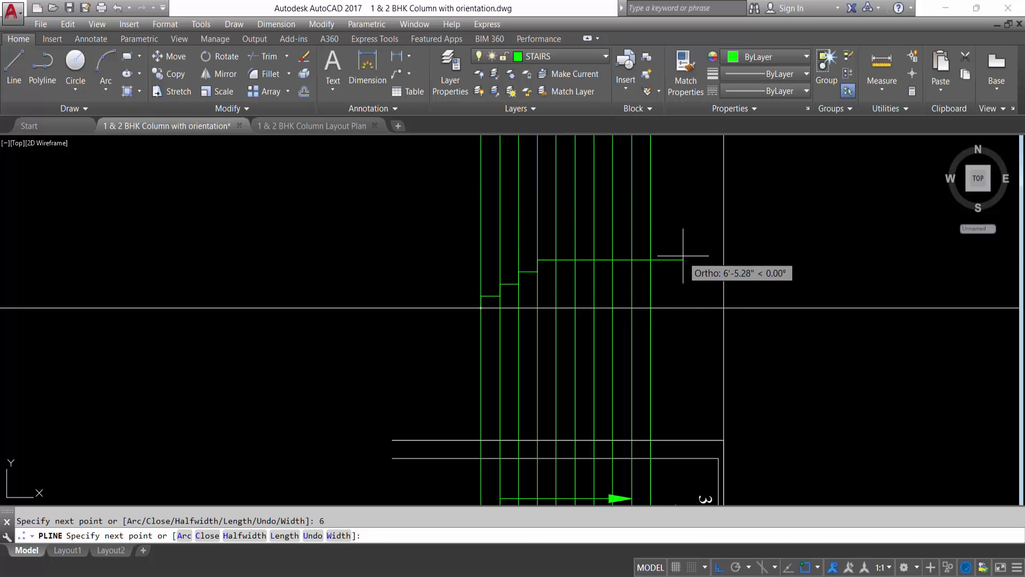
{"action": "type", "text": "10"}
{"action": "key", "text": "Return"}
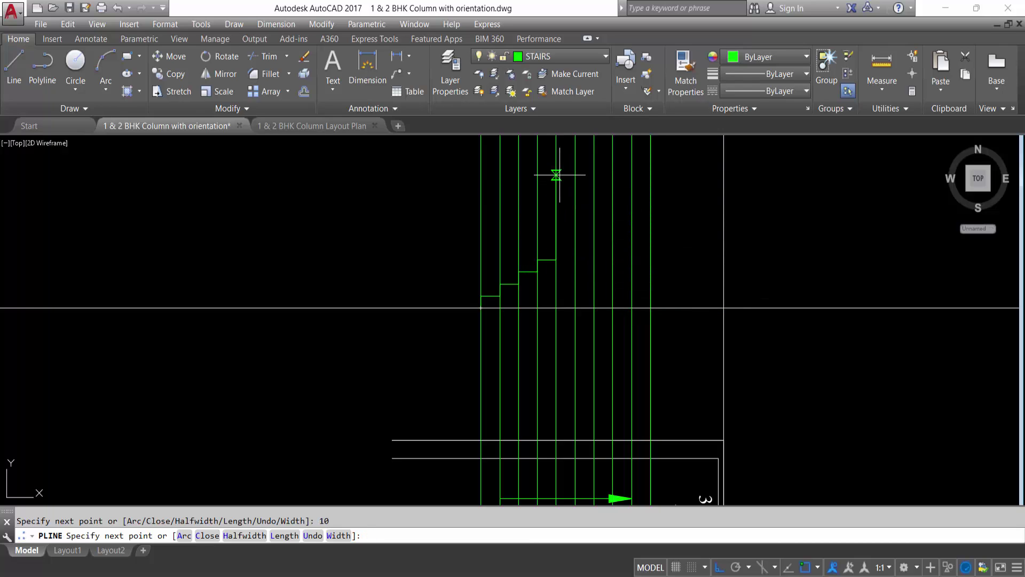
{"action": "type", "text": "6"}
{"action": "key", "text": "Return"}
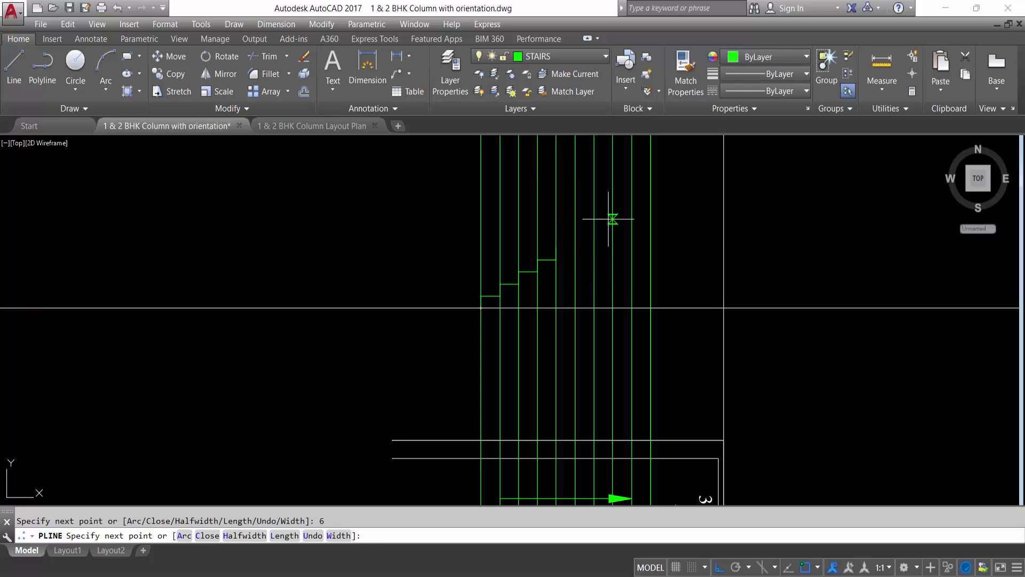
{"action": "type", "text": "10"}
{"action": "key", "text": "Return"}
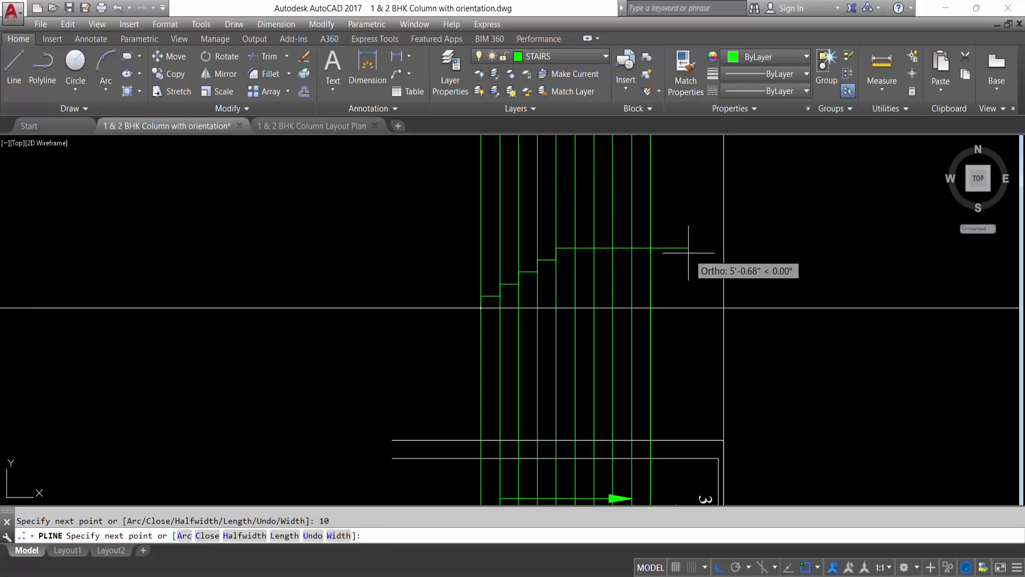
{"action": "type", "text": "6"}
{"action": "key", "text": "Return"}
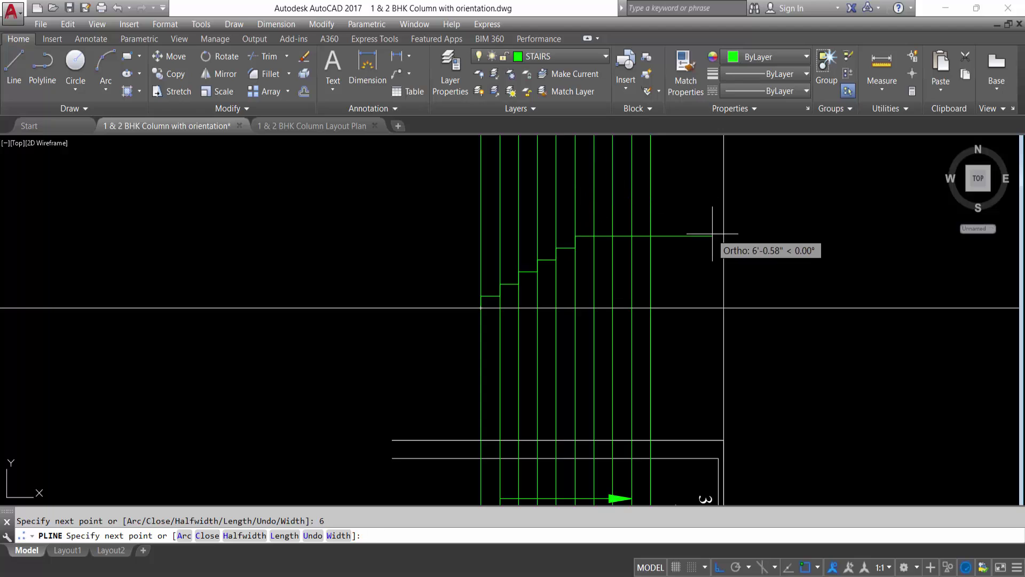
{"action": "type", "text": "10"}
{"action": "key", "text": "Return"}
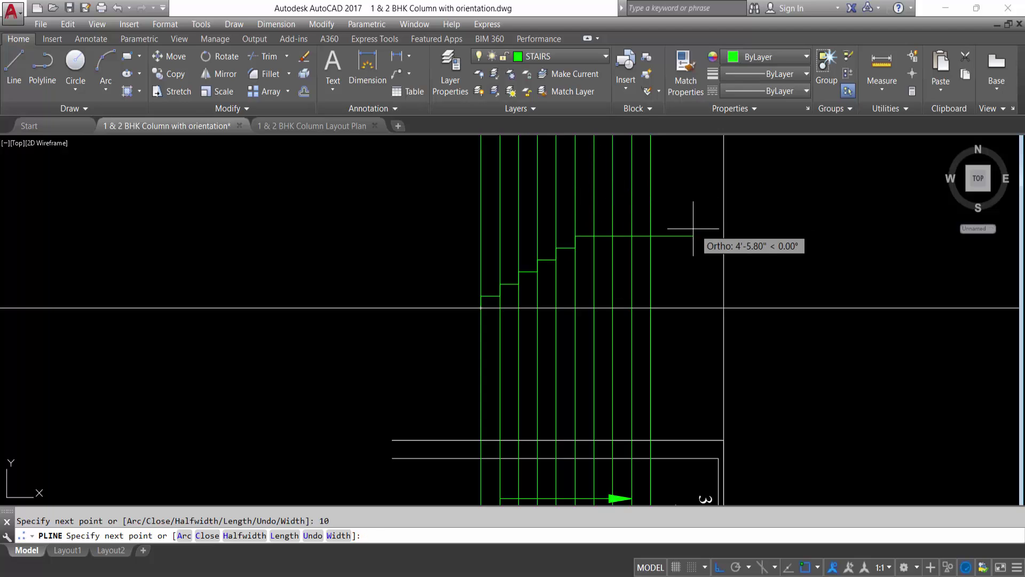
{"action": "type", "text": "6"}
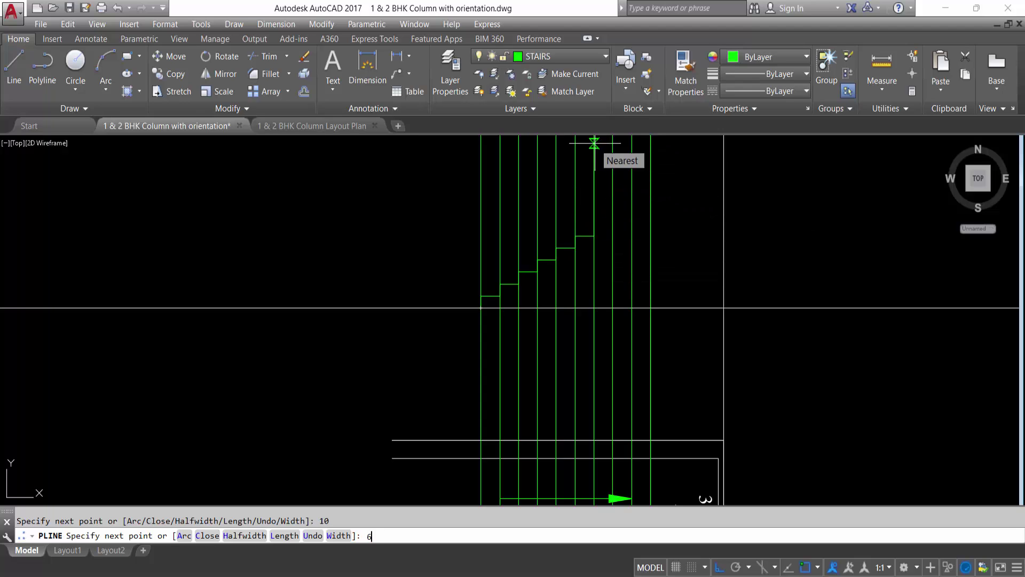
{"action": "key", "text": "Return"}
{"action": "type", "text": "10"}
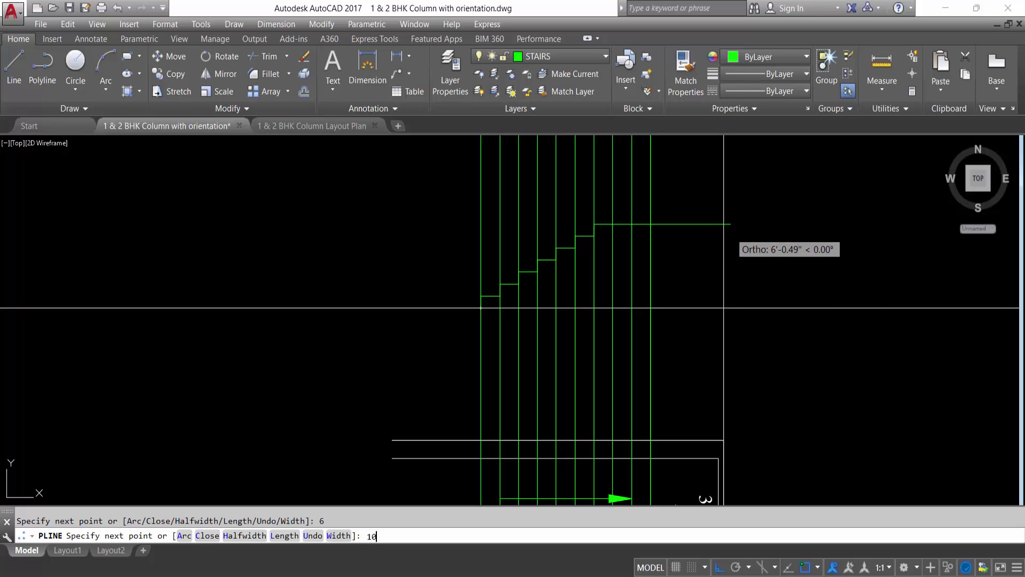
{"action": "key", "text": "Return"}
{"action": "type", "text": "6"}
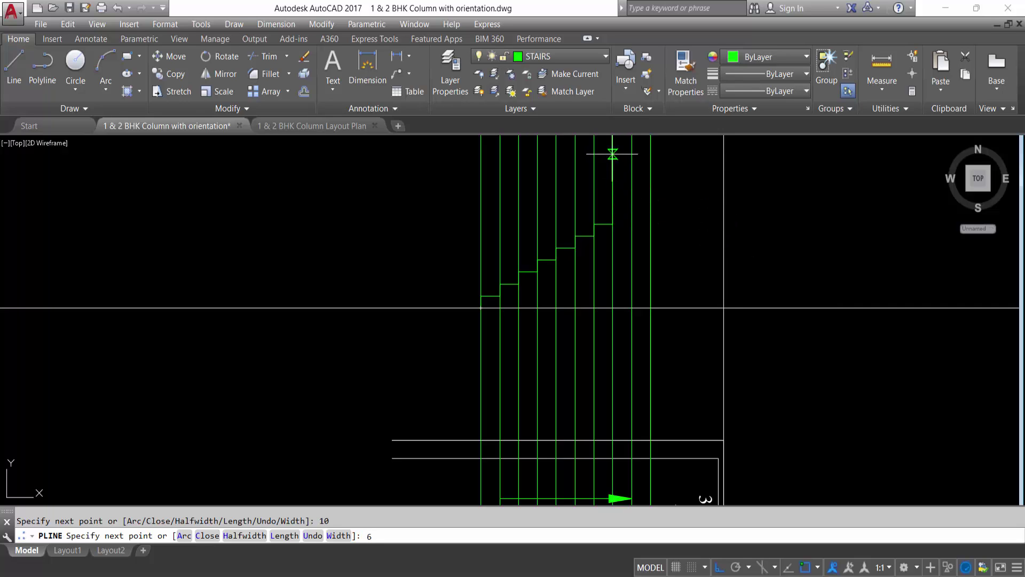
{"action": "key", "text": "Return"}
{"action": "type", "text": "10"}
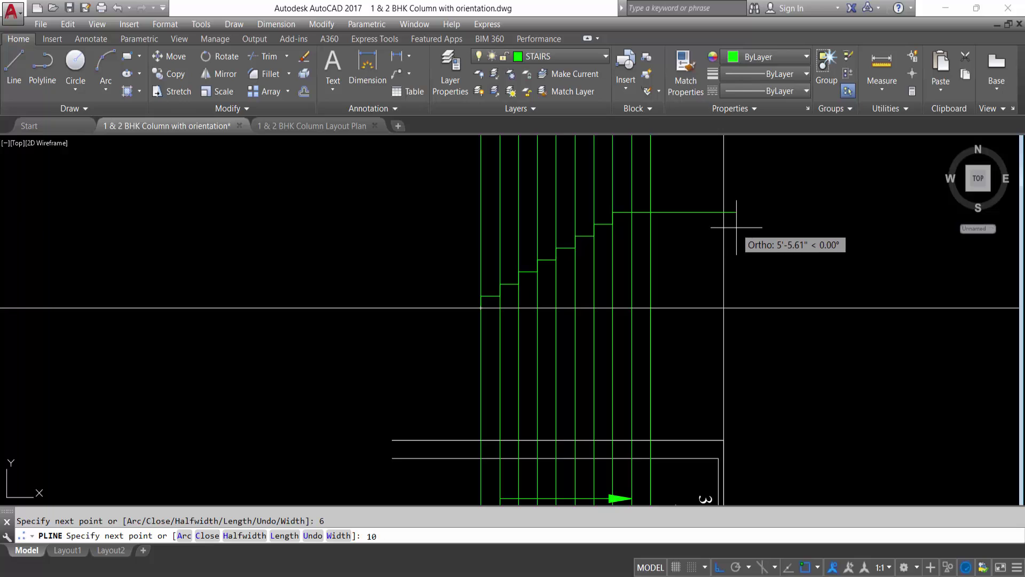
{"action": "key", "text": "Return"}
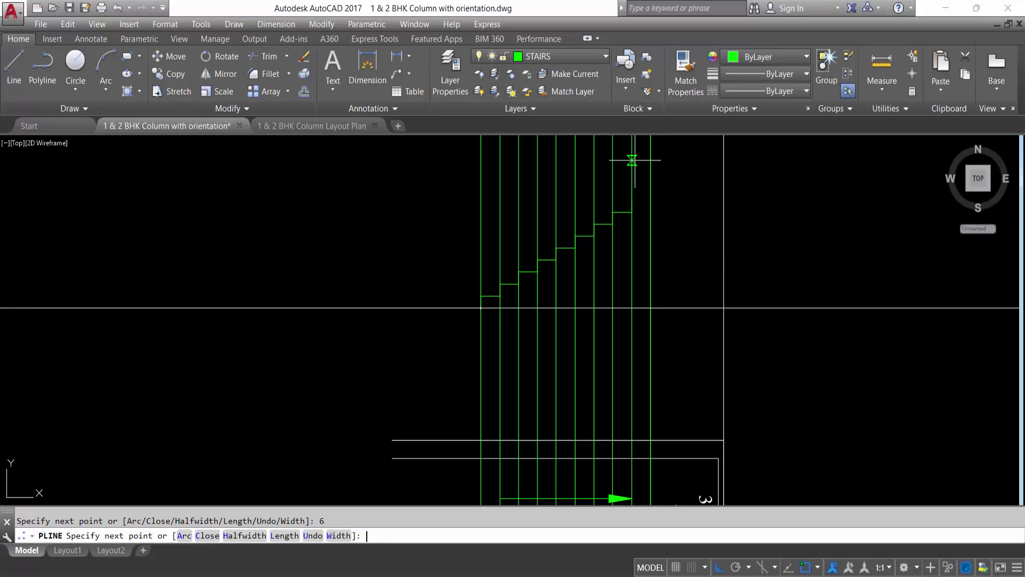
{"action": "type", "text": "10"}
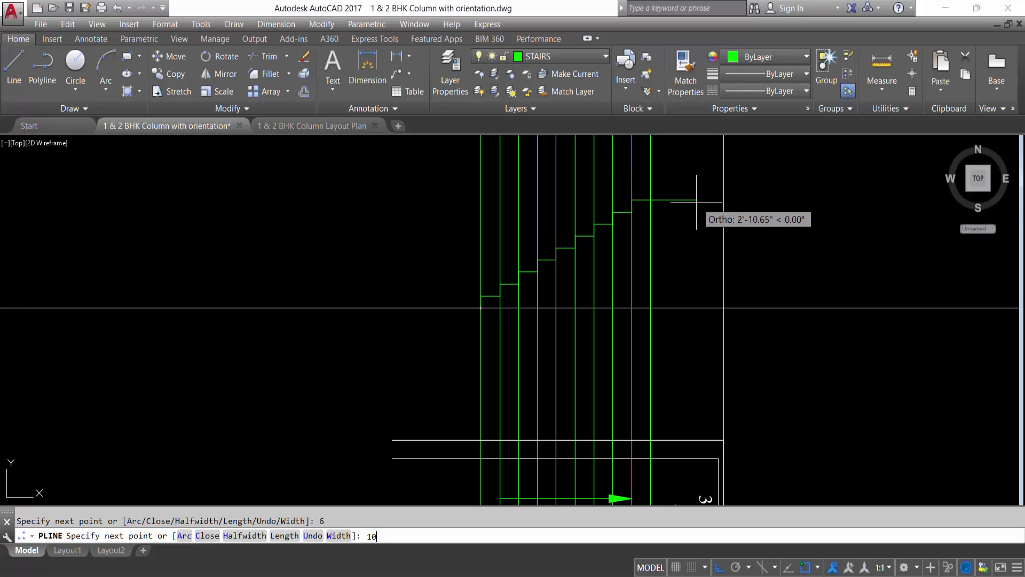
{"action": "key", "text": "Return"}
Add a final 6" riser and a horizontal landing segment running past the vertical construction line, and end the polyline
{"action": "scroll", "coordinate": [661, 230], "scroll_direction": "up", "scroll_amount": 3}
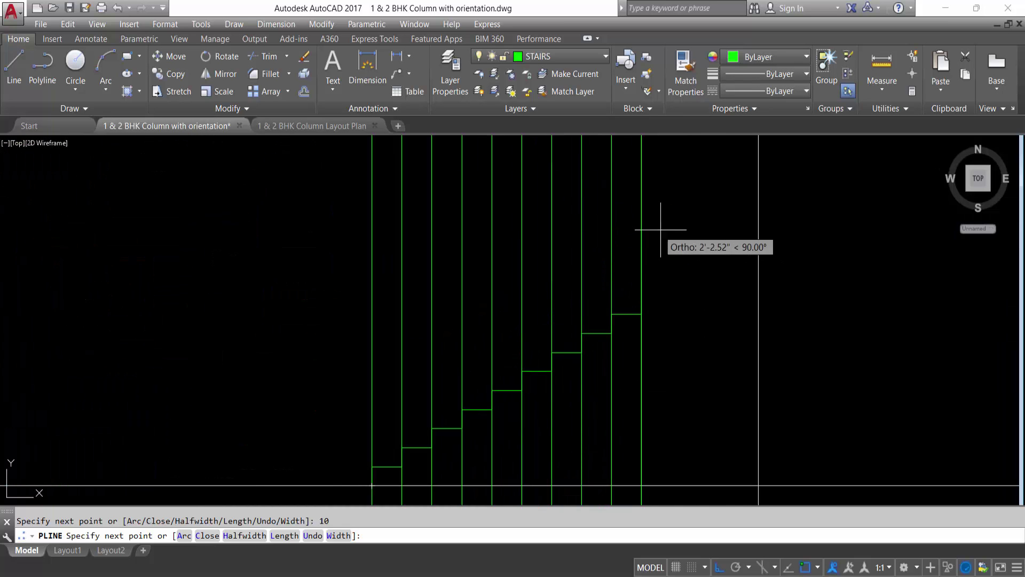
{"action": "key", "text": "Return"}
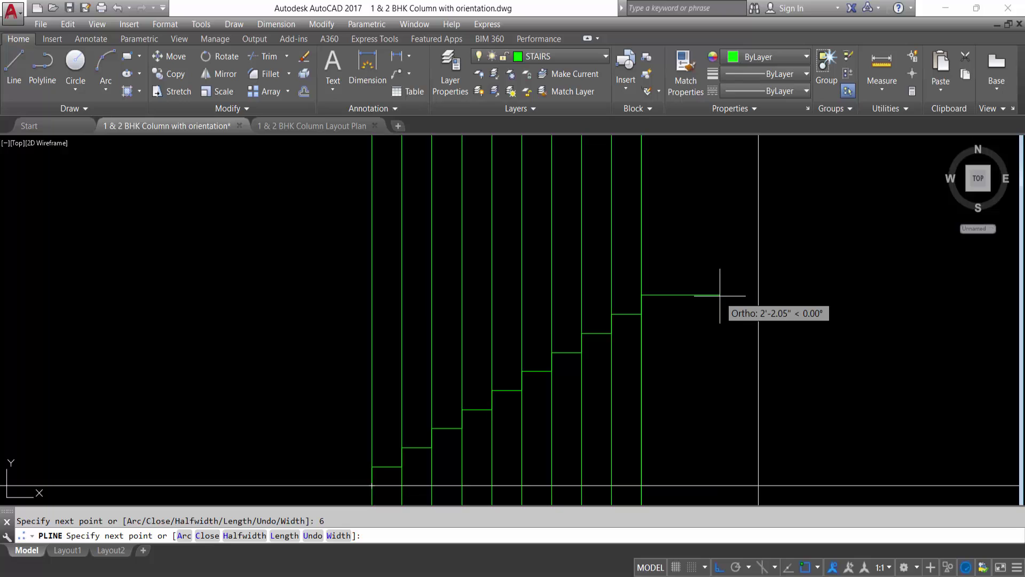
{"action": "left_click", "coordinate": [795, 309]}
{"action": "key", "text": "Escape"}
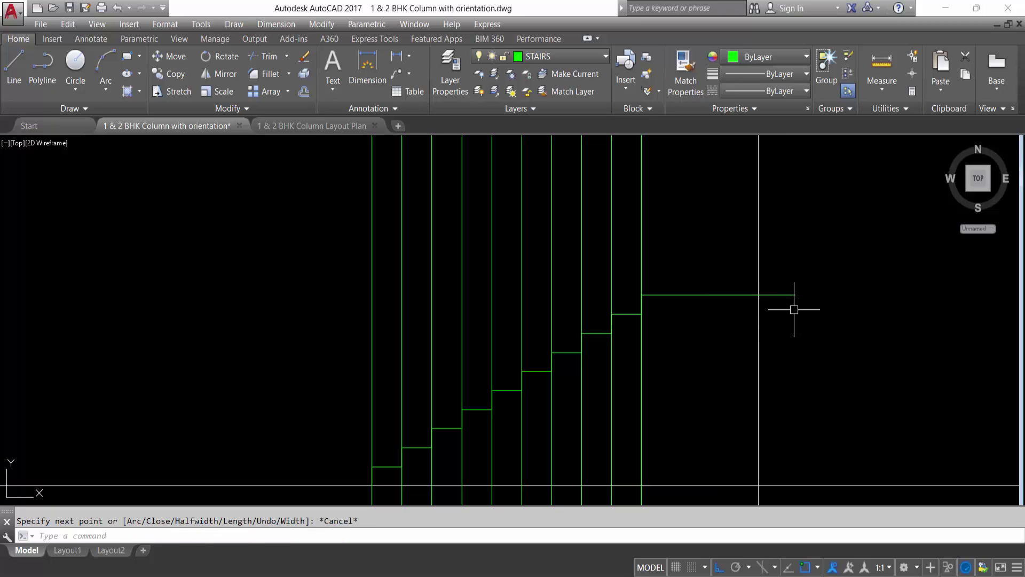
Trim the landing segment's overhang beyond the vertical construction line
{"action": "type", "text": "tr"}
{"action": "key", "text": "Return"}
{"action": "key", "text": "Escape"}
{"action": "scroll", "coordinate": [677, 260], "scroll_direction": "down", "scroll_amount": 4}
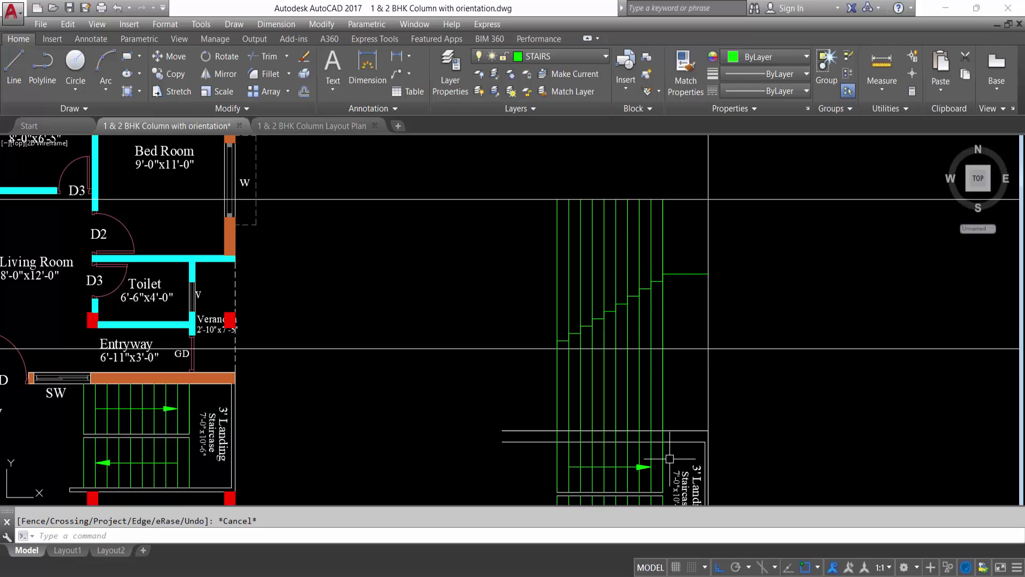
Trim away the projected tread lines above the copied staircase plan's upper wall, keeping the stepped polyline
{"action": "type", "text": "tr"}
{"action": "key", "text": "Return"}
{"action": "scroll", "coordinate": [652, 435], "scroll_direction": "up", "scroll_amount": 2}
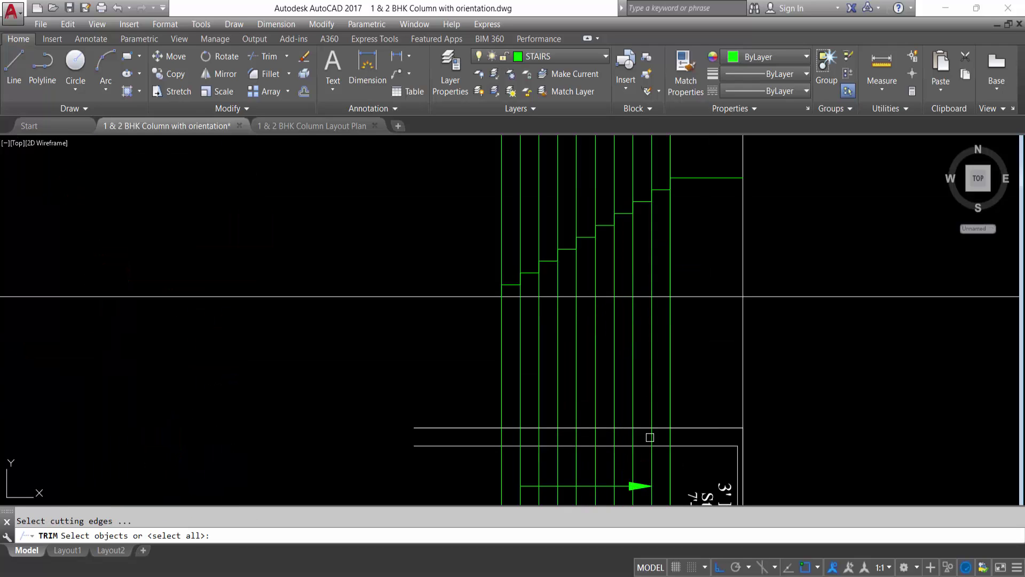
{"action": "key", "text": "Return"}
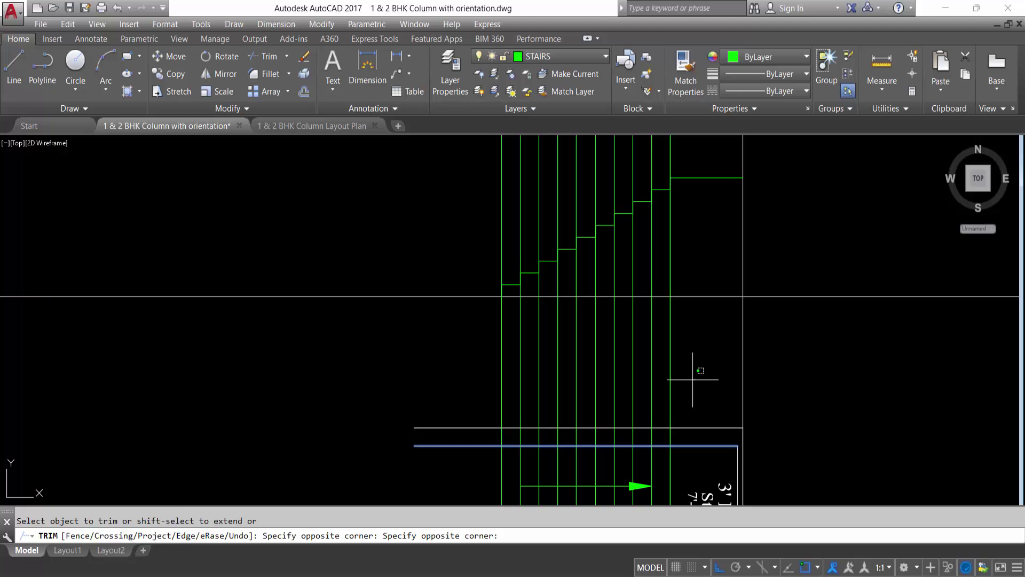
{"action": "left_click_drag", "start_coordinate": [693, 359], "coordinate": [466, 343]}
{"action": "scroll", "coordinate": [475, 344], "scroll_direction": "down", "scroll_amount": 3}
{"action": "key", "text": "Escape"}
{"action": "scroll", "coordinate": [571, 257], "scroll_direction": "up", "scroll_amount": 4}
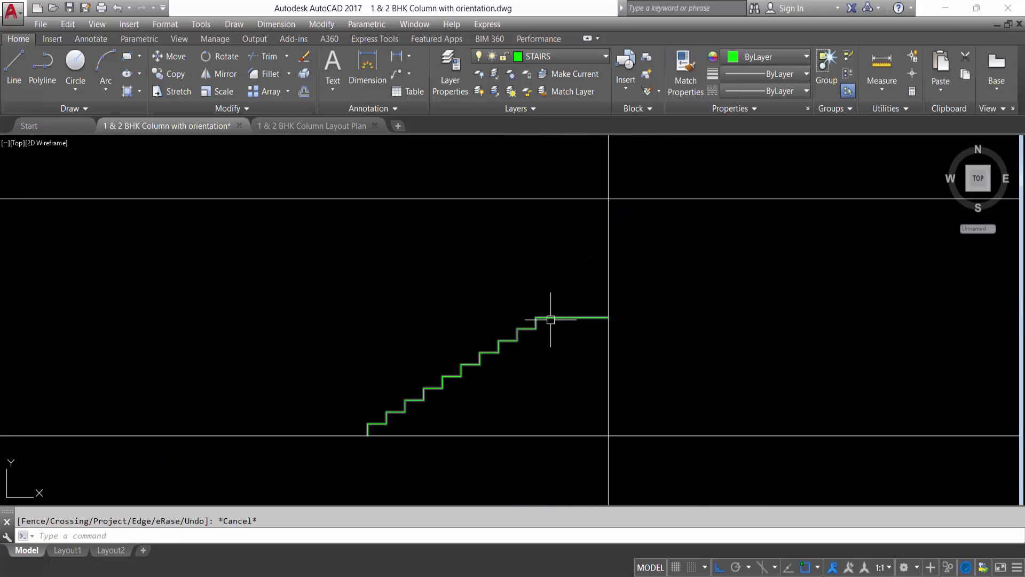
{"action": "key", "text": "Escape"}
Check the spacing between the two horizontal construction lines with a temporary linear dimension along the vertical construction line
{"action": "scroll", "coordinate": [368, 440], "scroll_direction": "up", "scroll_amount": 2}
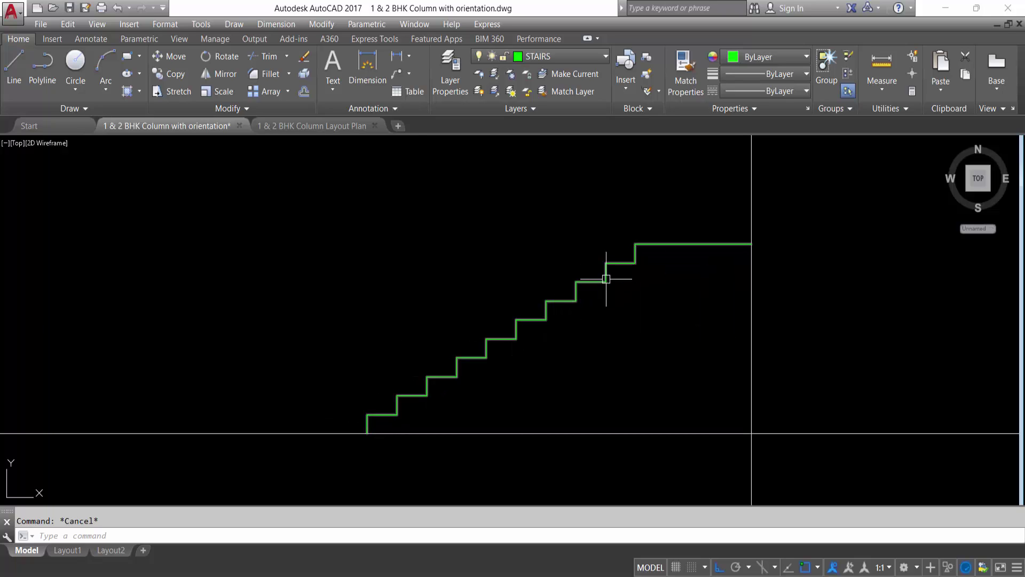
{"action": "mouse_move", "coordinate": [623, 263]}
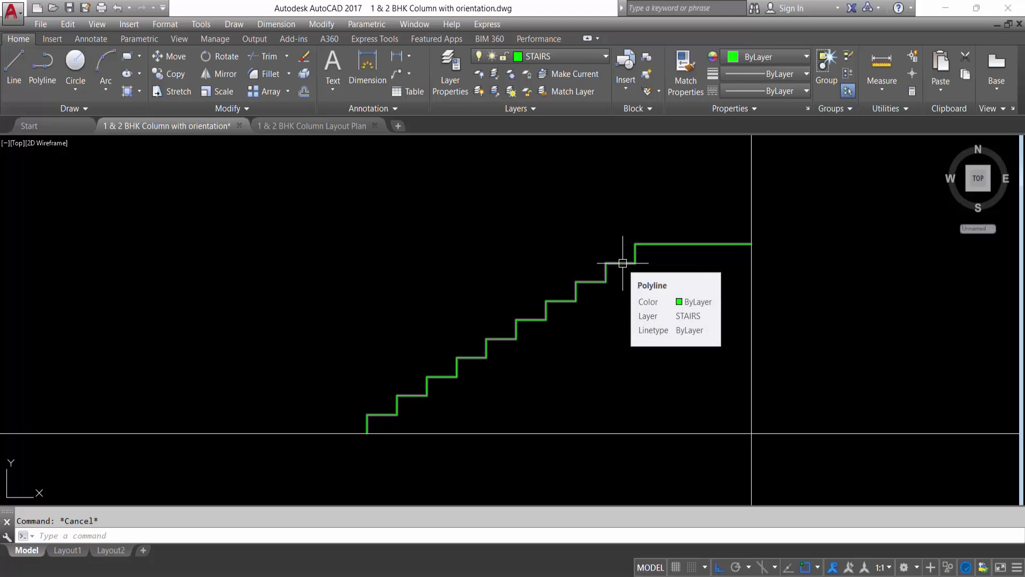
{"action": "scroll", "coordinate": [606, 339], "scroll_direction": "down", "scroll_amount": 2}
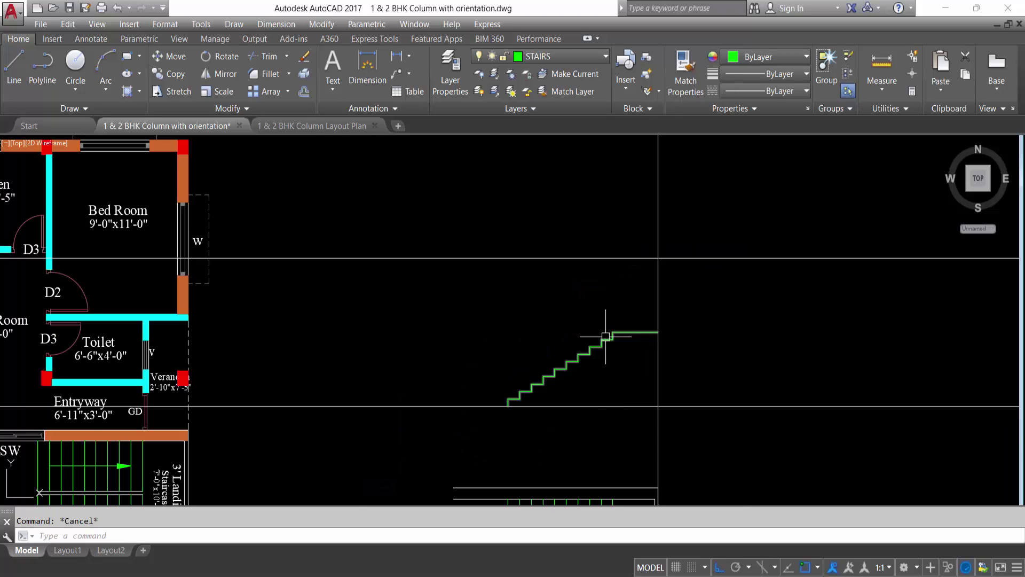
{"action": "scroll", "coordinate": [600, 343], "scroll_direction": "up", "scroll_amount": 2}
{"action": "scroll", "coordinate": [601, 343], "scroll_direction": "down", "scroll_amount": 2}
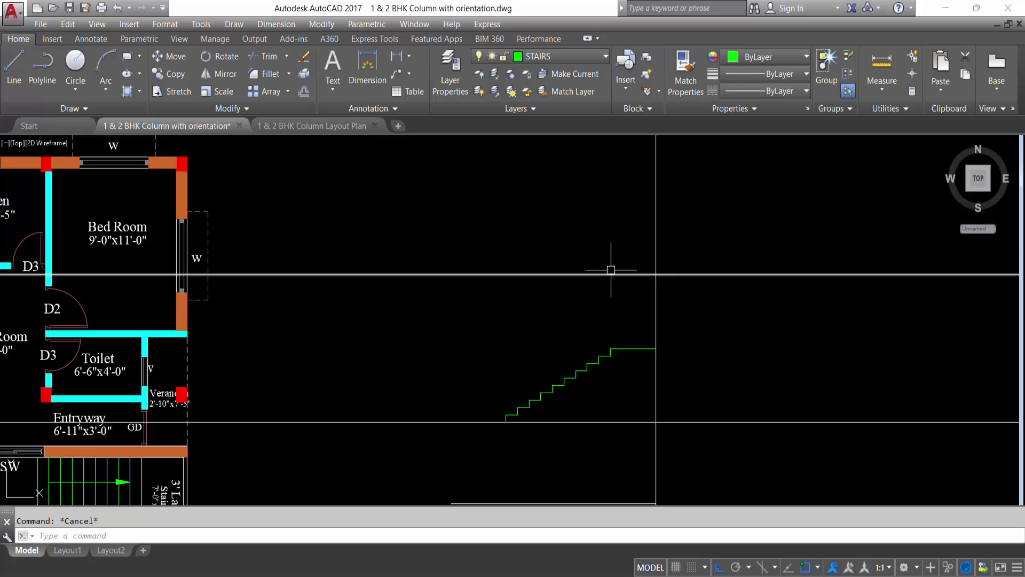
{"action": "left_click", "coordinate": [397, 55]}
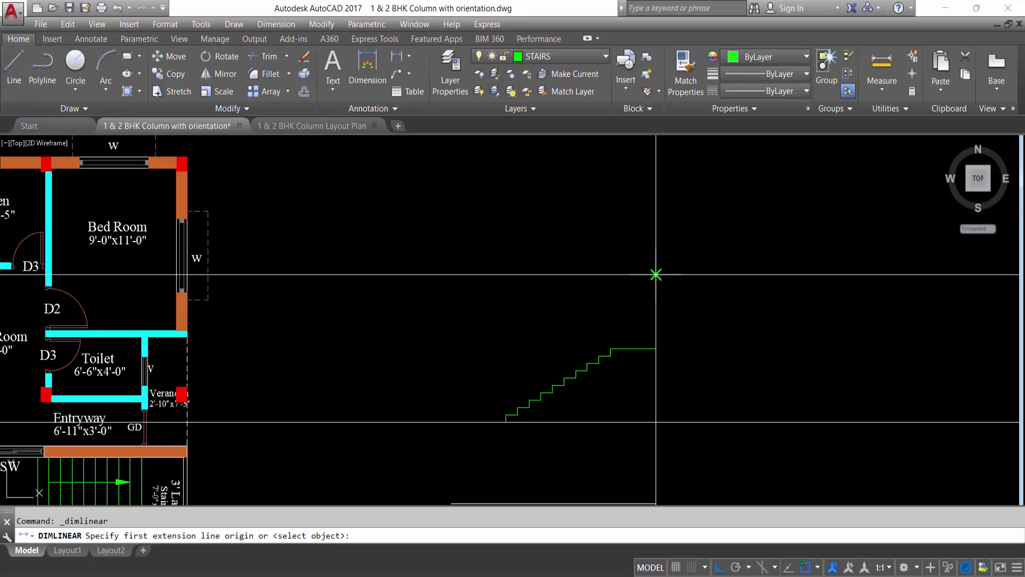
{"action": "left_click", "coordinate": [656, 275]}
{"action": "left_click", "coordinate": [656, 422]}
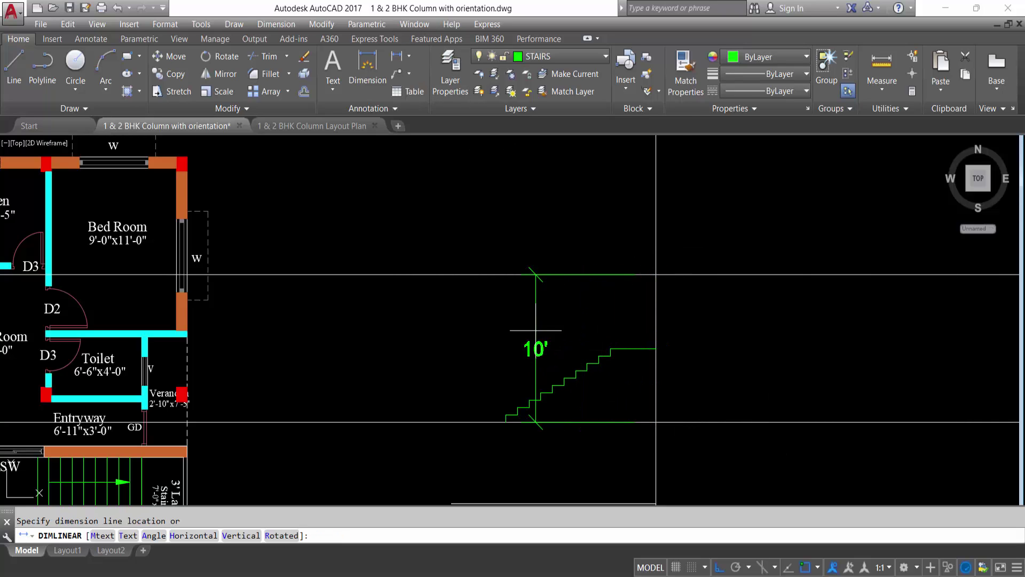
{"action": "key", "text": "Escape"}
Place a vertical construction line a short distance to the left of the section flight's first riser
{"action": "scroll", "coordinate": [548, 336], "scroll_direction": "down", "scroll_amount": 3}
{"action": "scroll", "coordinate": [549, 337], "scroll_direction": "up", "scroll_amount": 2}
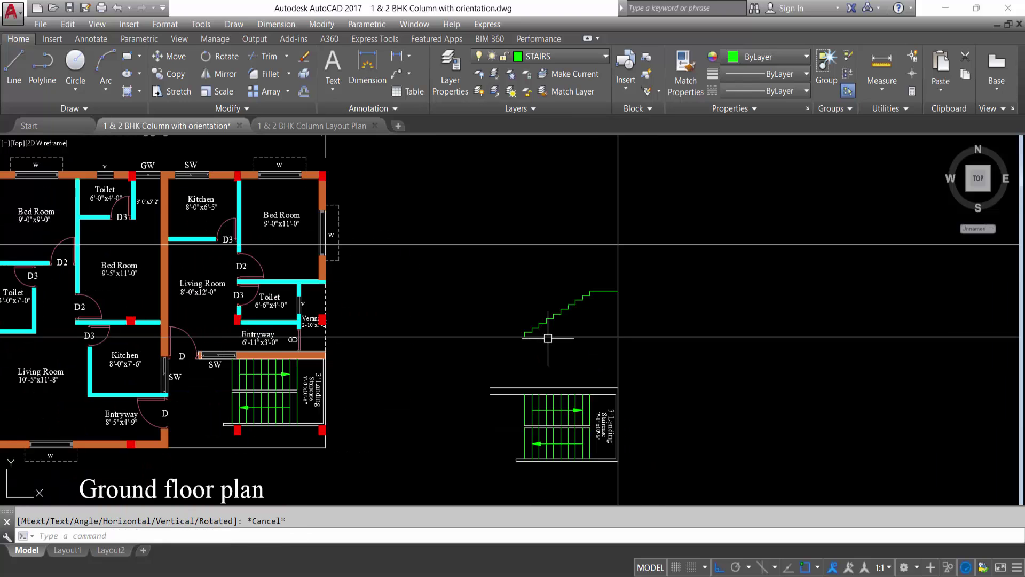
{"action": "type", "text": "xl"}
{"action": "key", "text": "Return"}
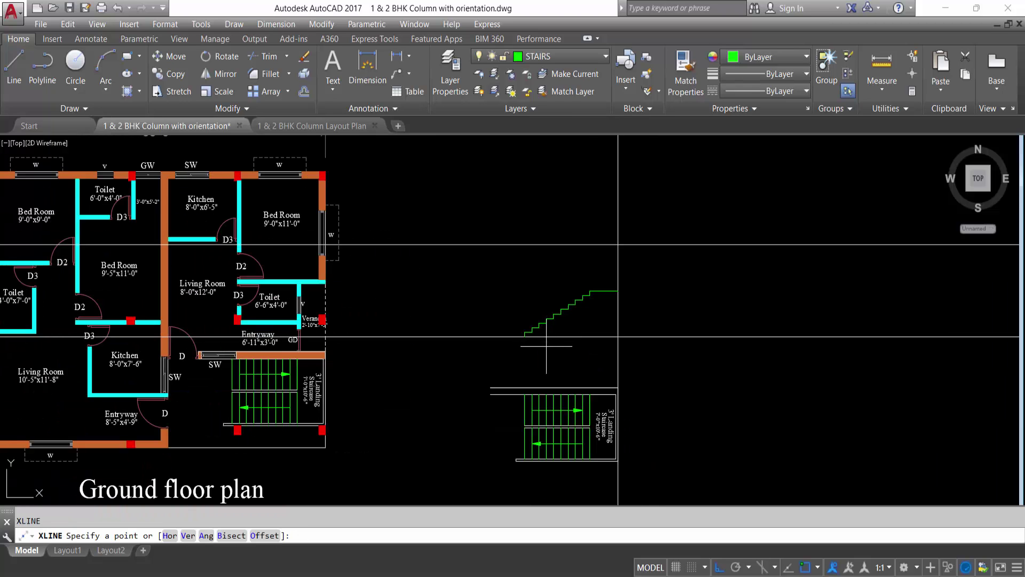
{"action": "type", "text": "v"}
{"action": "key", "text": "Return"}
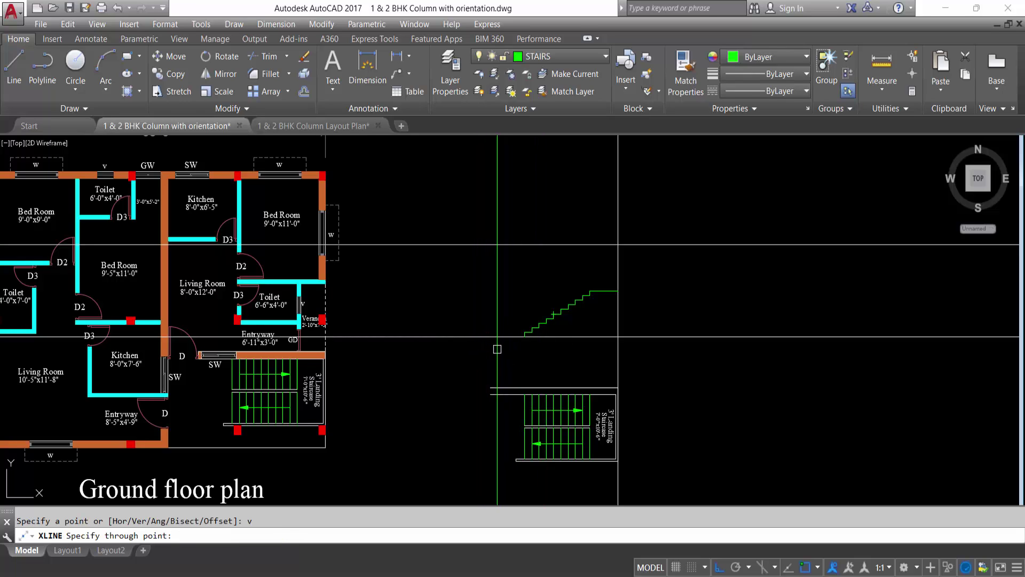
{"action": "left_click", "coordinate": [497, 349]}
{"action": "key", "text": "Escape"}
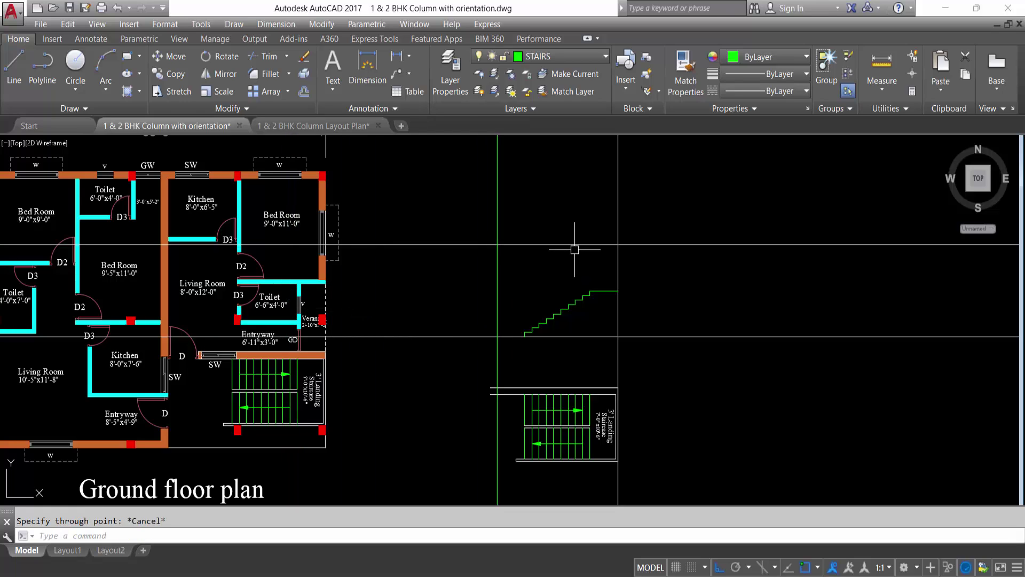
Mirror the stepped flight and landing polyline upward about the landing's horizontal line, keeping the original
{"action": "left_click", "coordinate": [585, 311]}
{"action": "left_click", "coordinate": [561, 286]}
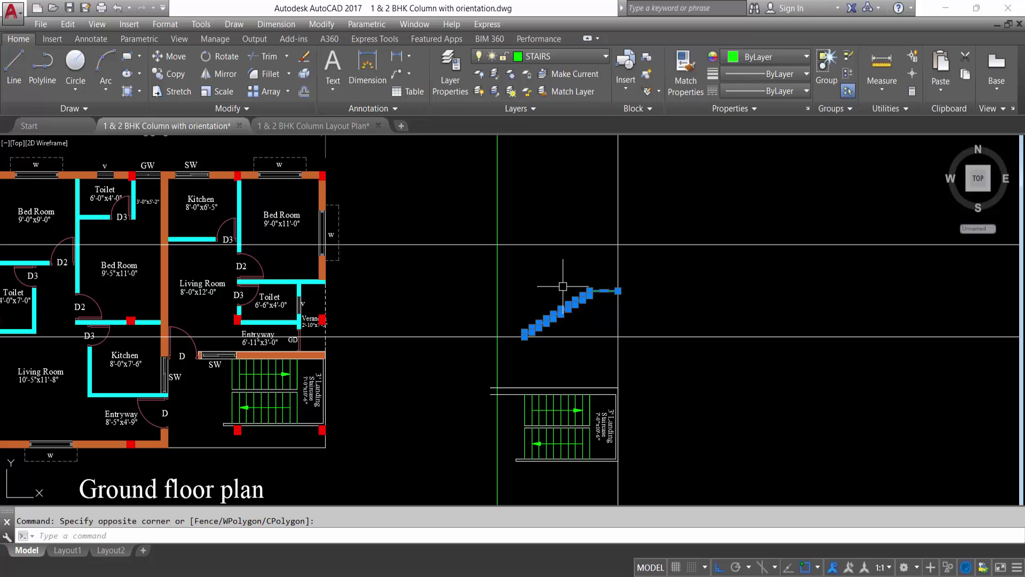
{"action": "type", "text": "mi"}
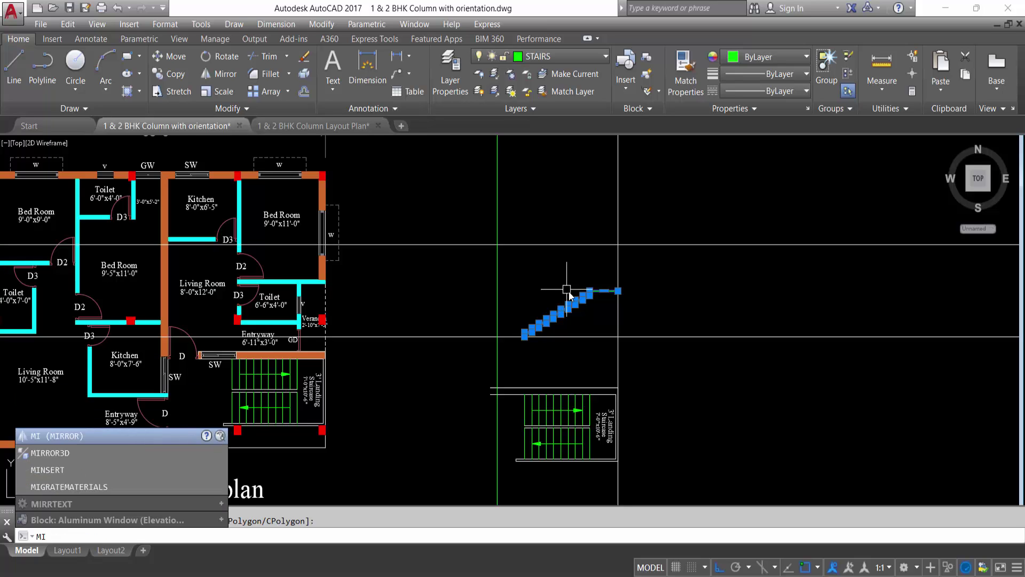
{"action": "key", "text": "Return"}
{"action": "scroll", "coordinate": [594, 300], "scroll_direction": "up", "scroll_amount": 4}
{"action": "left_click", "coordinate": [559, 307]}
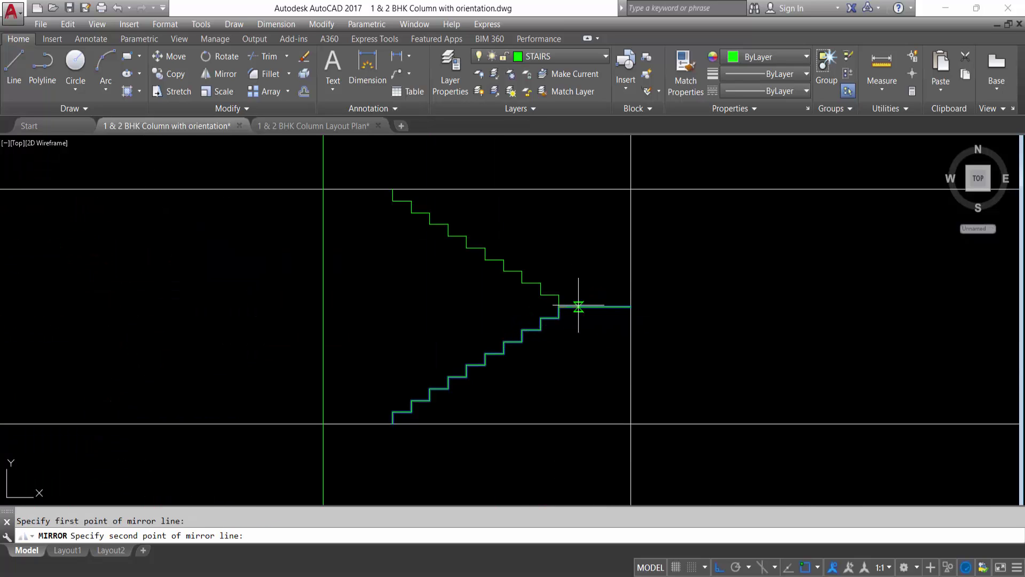
{"action": "left_click", "coordinate": [769, 316]}
{"action": "key", "text": "Return"}
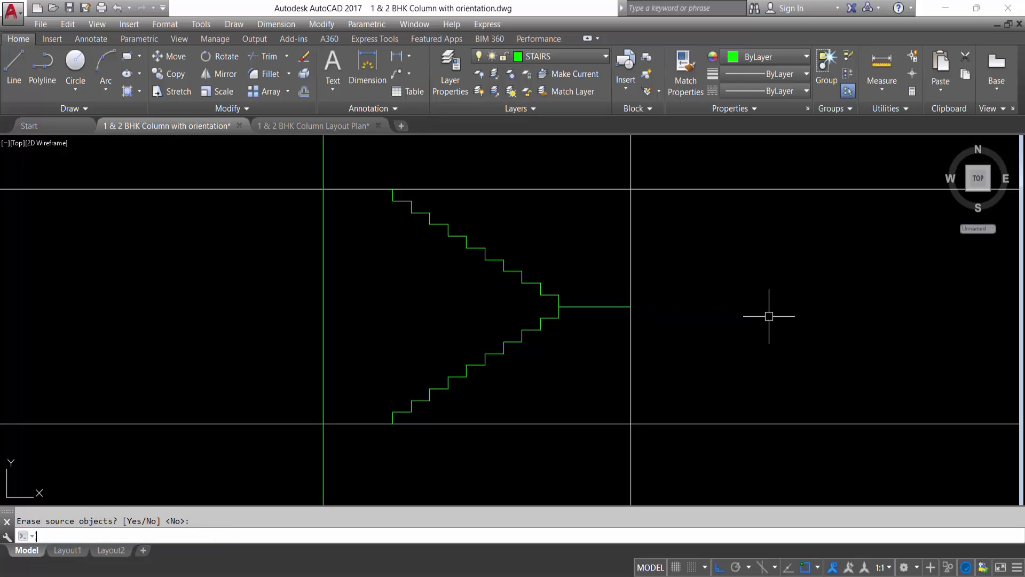
Trim the upper horizontal construction line between the upper flight's top riser and the wall-side vertical construction line
{"action": "scroll", "coordinate": [393, 192], "scroll_direction": "up", "scroll_amount": 2}
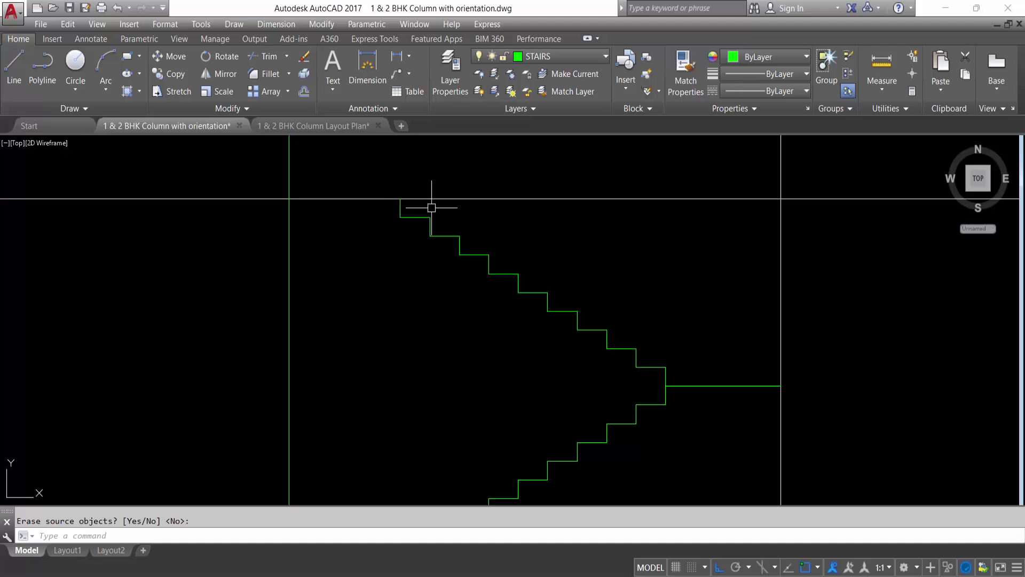
{"action": "type", "text": "tr"}
{"action": "key", "text": "Return"}
{"action": "key", "text": "Return"}
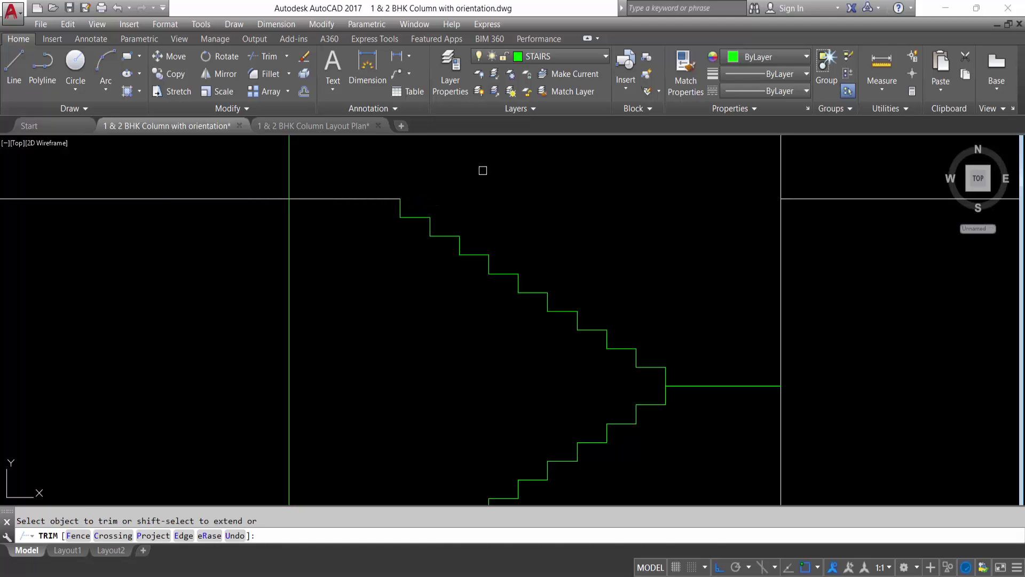
{"action": "scroll", "coordinate": [638, 209], "scroll_direction": "down", "scroll_amount": 5}
{"action": "key", "text": "Escape"}
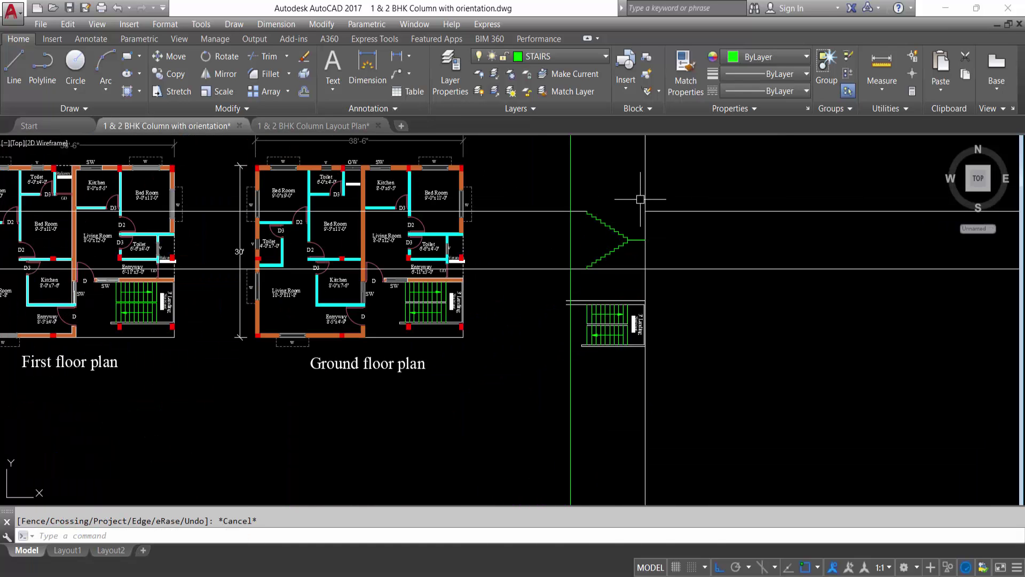
Trim both vertical construction lines above the upper horizontal level line
{"action": "type", "text": "tr"}
{"action": "key", "text": "Return"}
{"action": "key", "text": "Return"}
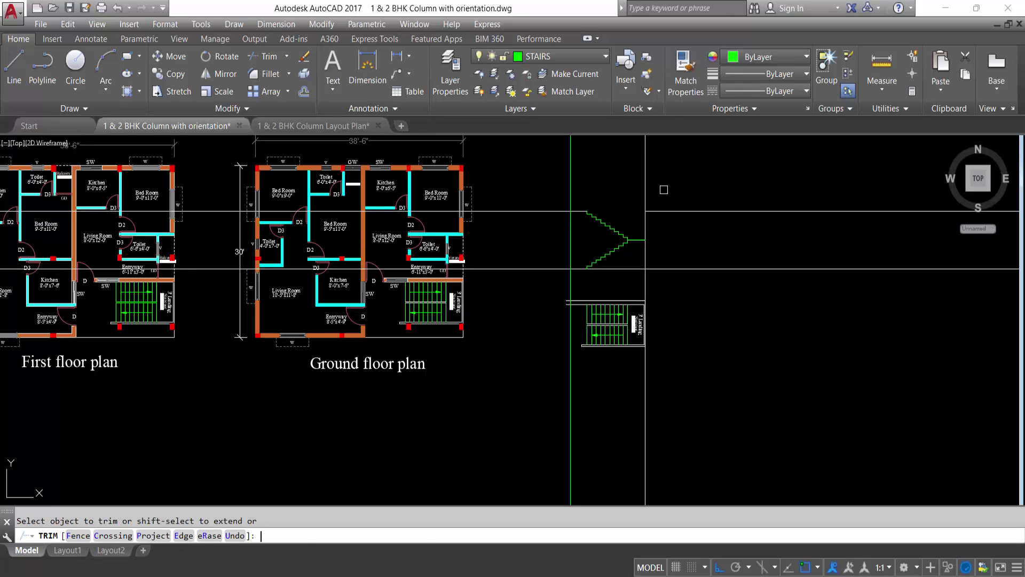
{"action": "left_click_drag", "start_coordinate": [664, 189], "coordinate": [566, 176]}
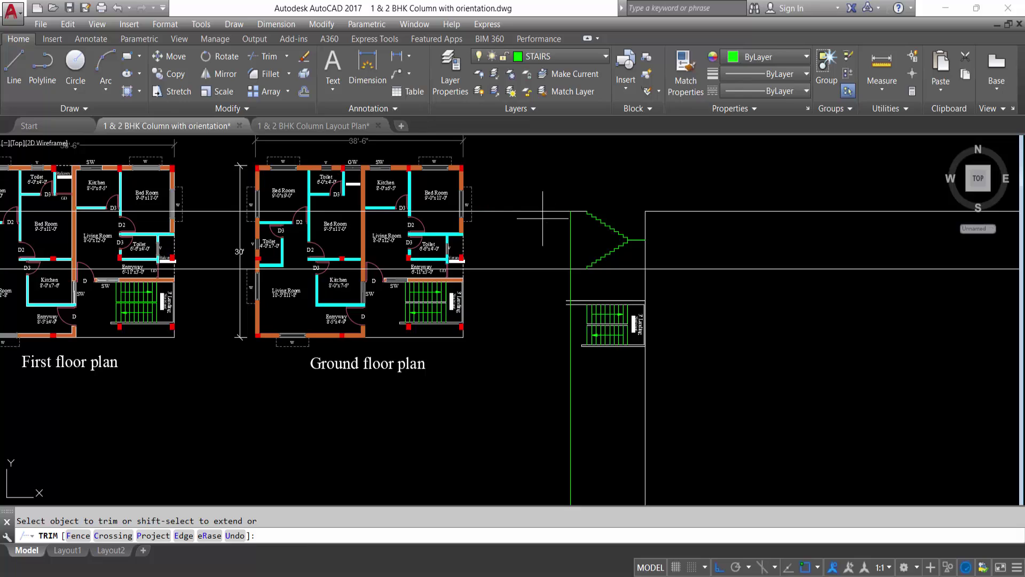
{"action": "key", "text": "Escape"}
Trim the horizontal level lines beyond the two vertical construction lines, using the verticals as cutting edges
{"action": "key", "text": "Return"}
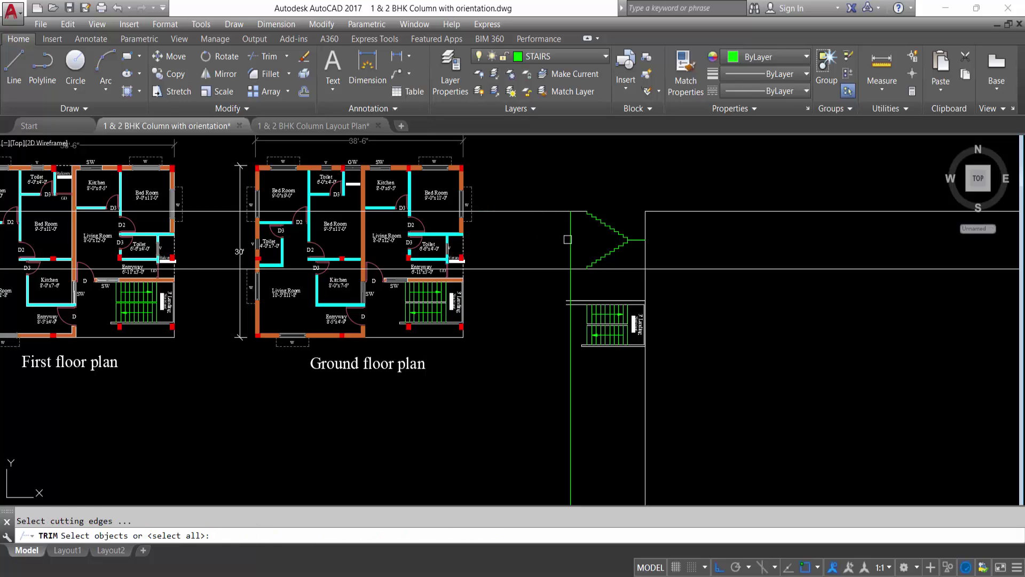
{"action": "left_click", "coordinate": [569, 239]}
{"action": "left_click", "coordinate": [577, 251]}
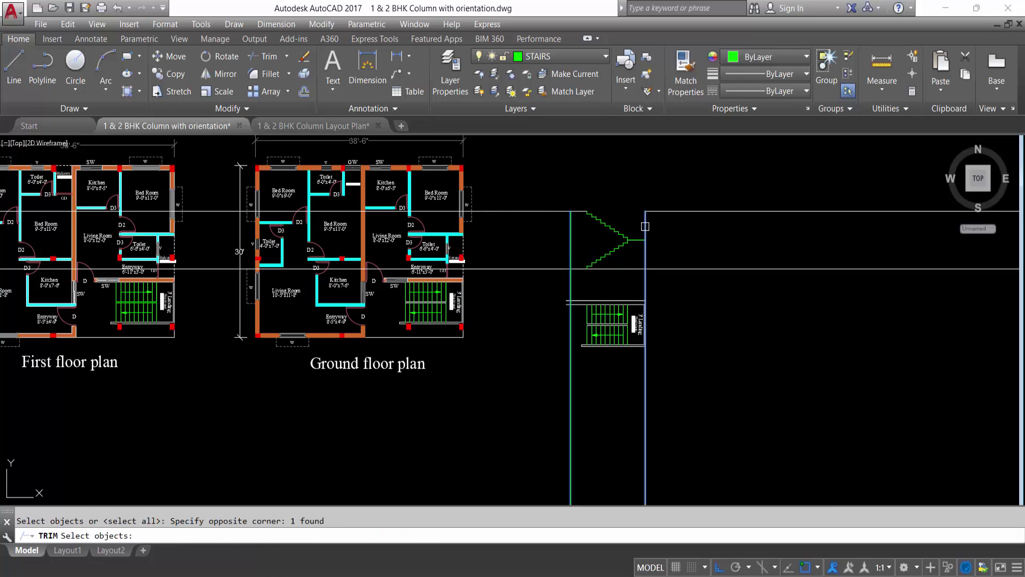
{"action": "key", "text": "Return"}
{"action": "left_click", "coordinate": [711, 194]}
{"action": "left_click", "coordinate": [696, 274]}
{"action": "left_click", "coordinate": [504, 192]}
{"action": "left_click", "coordinate": [509, 280]}
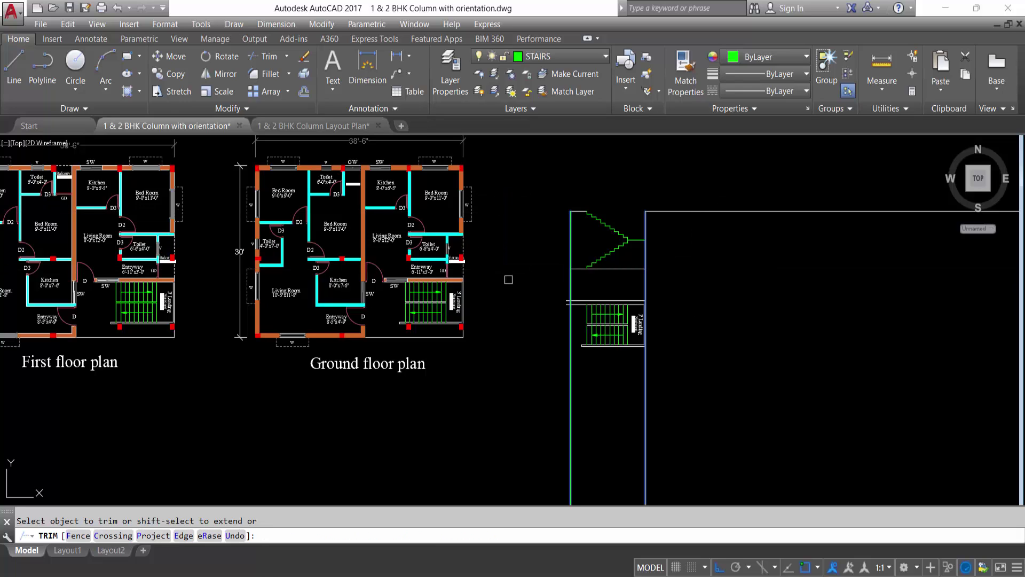
{"action": "key", "text": "Escape"}
{"action": "left_click", "coordinate": [669, 289]}
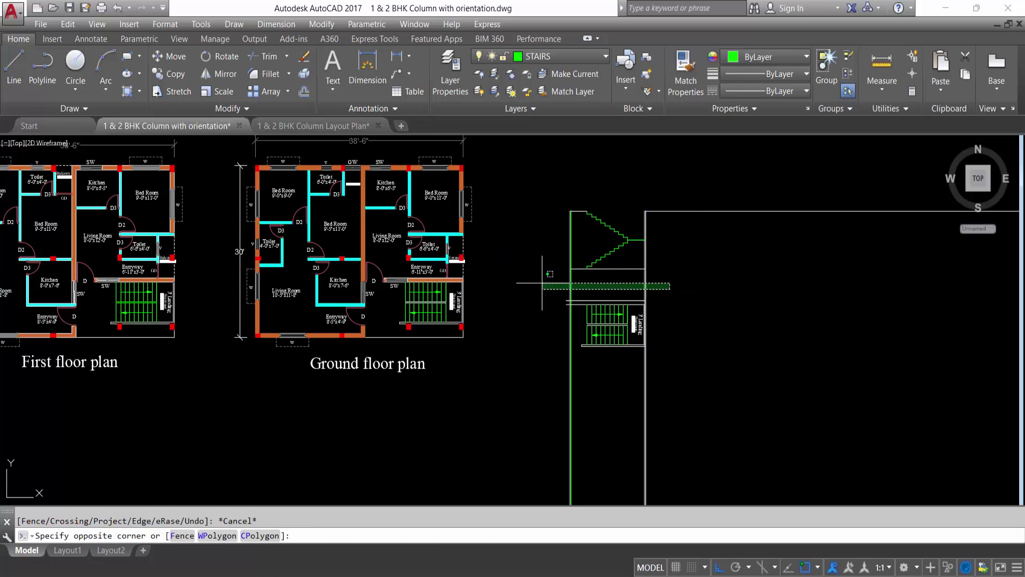
{"action": "left_click", "coordinate": [529, 283]}
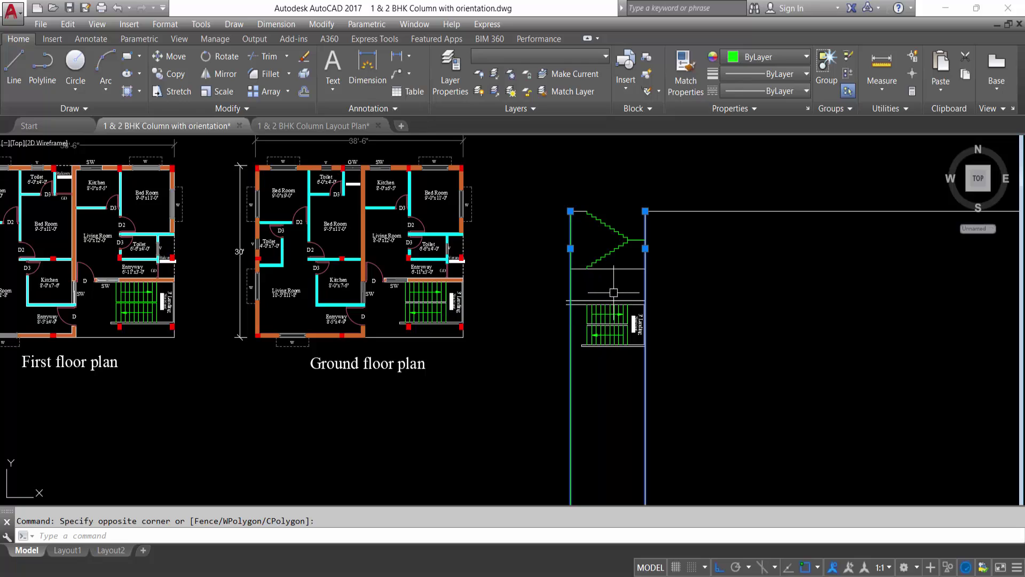
{"action": "key", "text": "Escape"}
Trim both vertical construction lines below the lower horizontal level line, using that line as the cutting edge
{"action": "type", "text": "tr"}
{"action": "key", "text": "Return"}
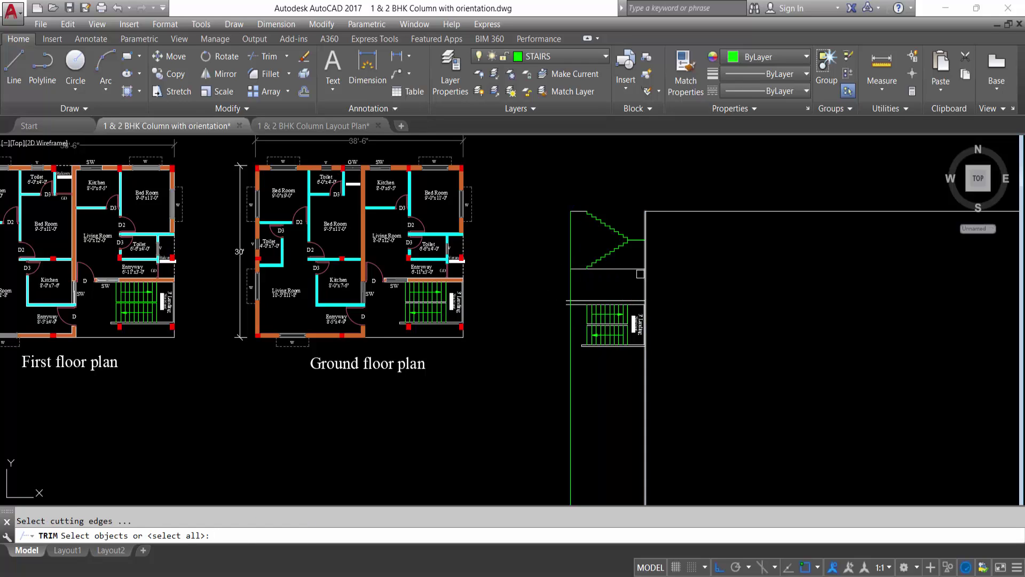
{"action": "left_click", "coordinate": [643, 297]}
{"action": "key", "text": "Return"}
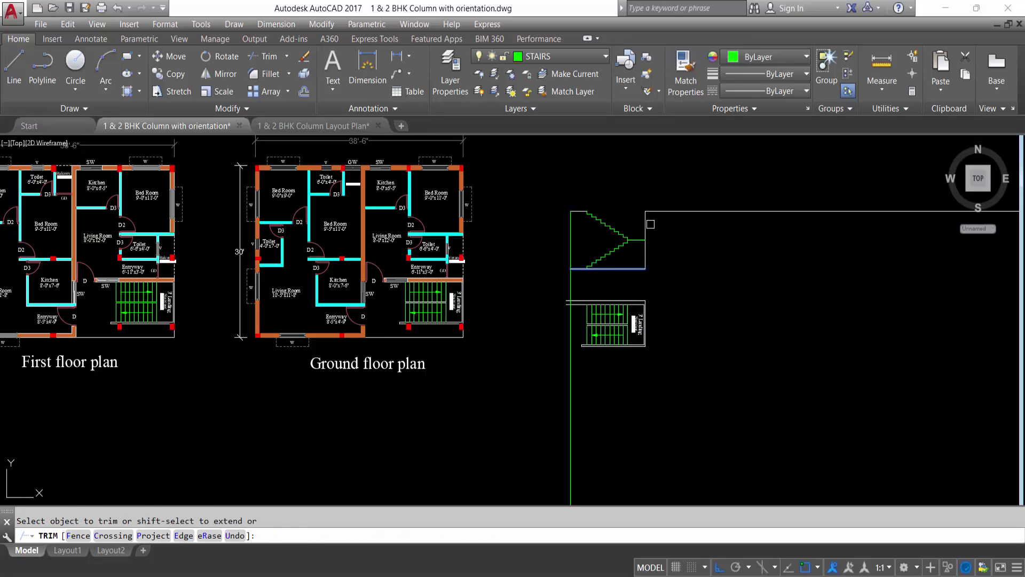
{"action": "left_click", "coordinate": [576, 283]}
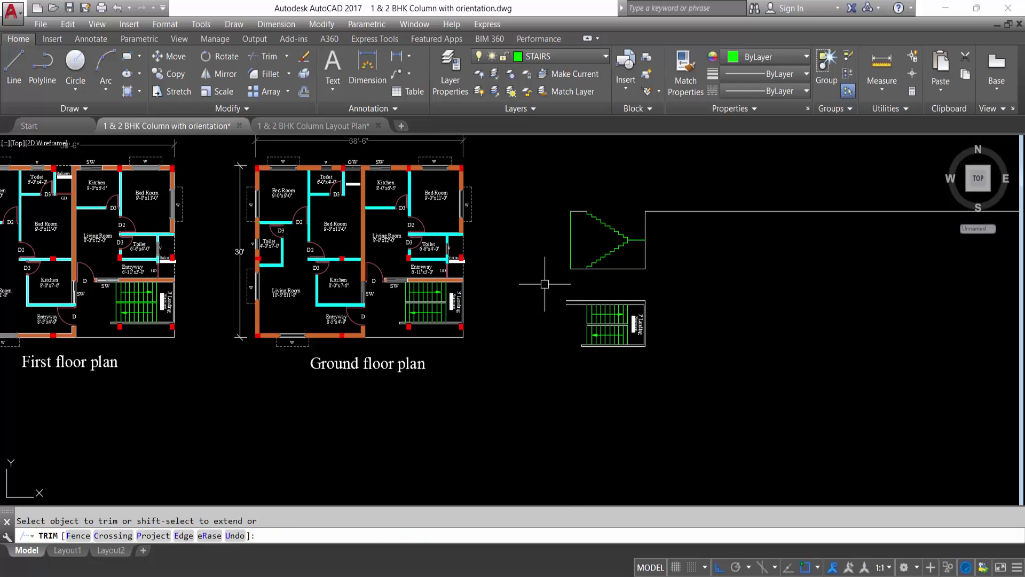
{"action": "key", "text": "Escape"}
Delete the leftover horizontal line beyond the landing wall and the vertical line on the flights' open side
{"action": "left_click", "coordinate": [540, 280]}
{"action": "left_click", "coordinate": [579, 246]}
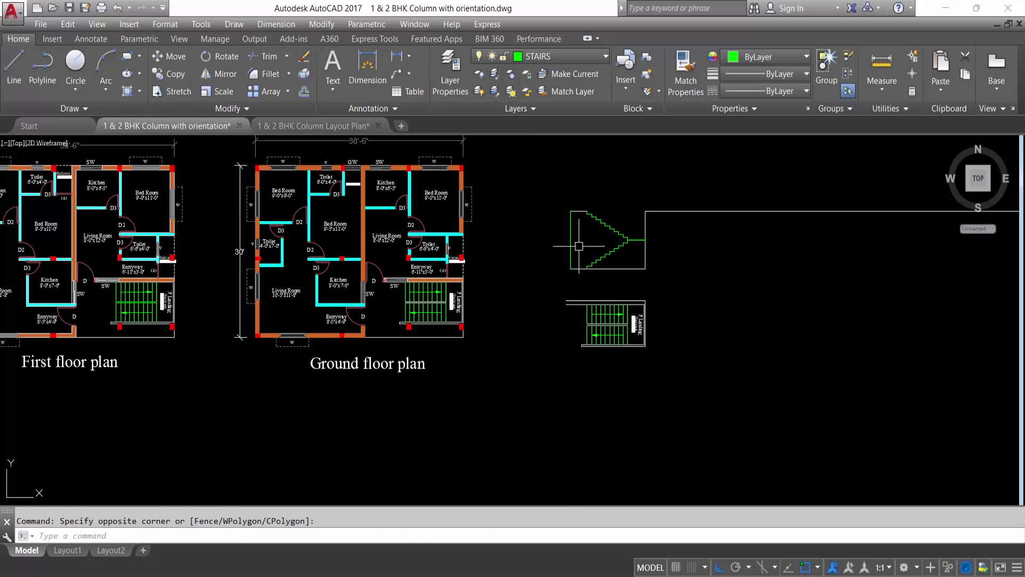
{"action": "left_click", "coordinate": [680, 211]}
{"action": "key", "text": "Delete"}
{"action": "left_click", "coordinate": [589, 239]}
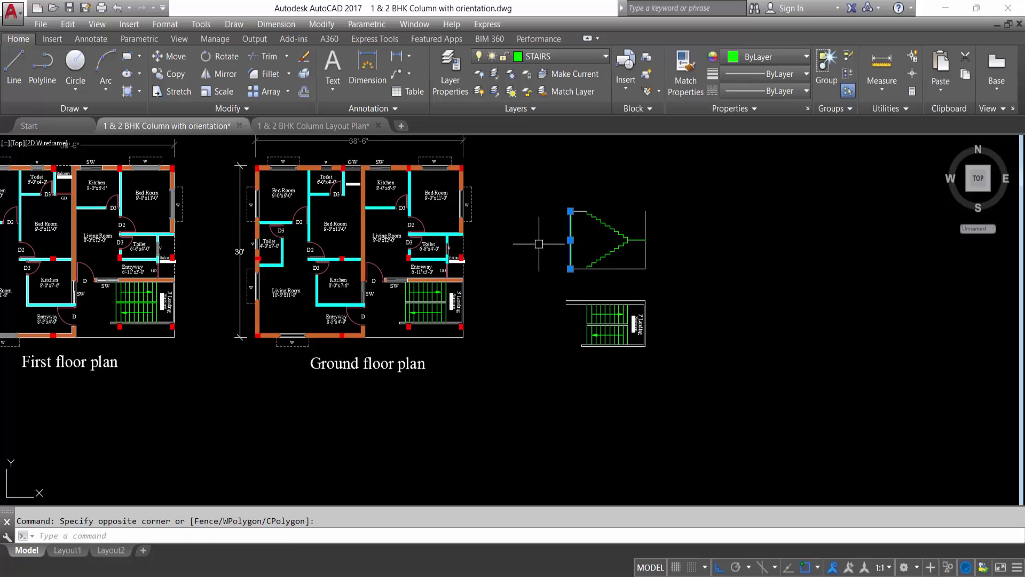
{"action": "left_click", "coordinate": [516, 214]}
{"action": "key", "text": "Delete"}
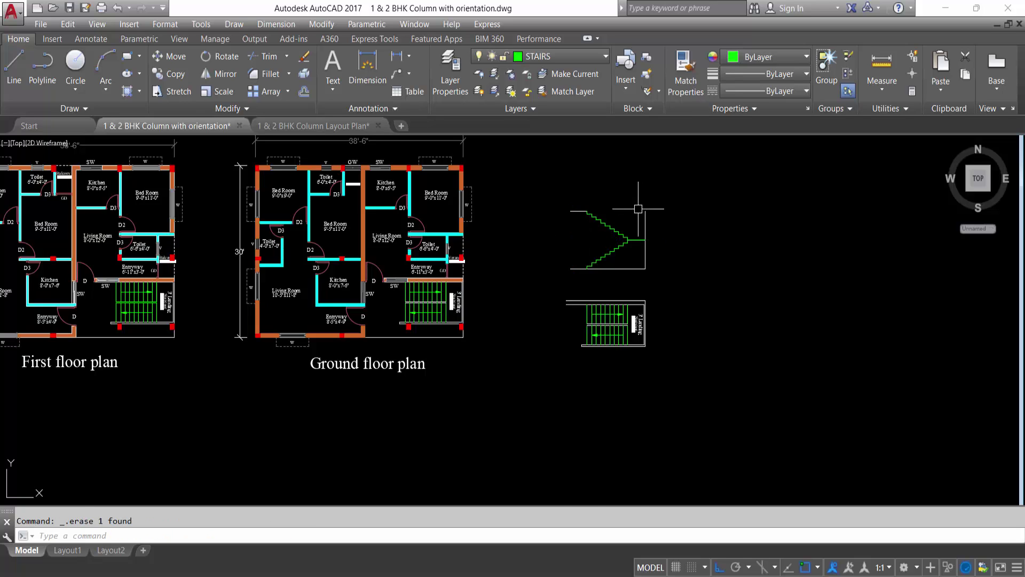
{"action": "scroll", "coordinate": [638, 209], "scroll_direction": "up", "scroll_amount": 4}
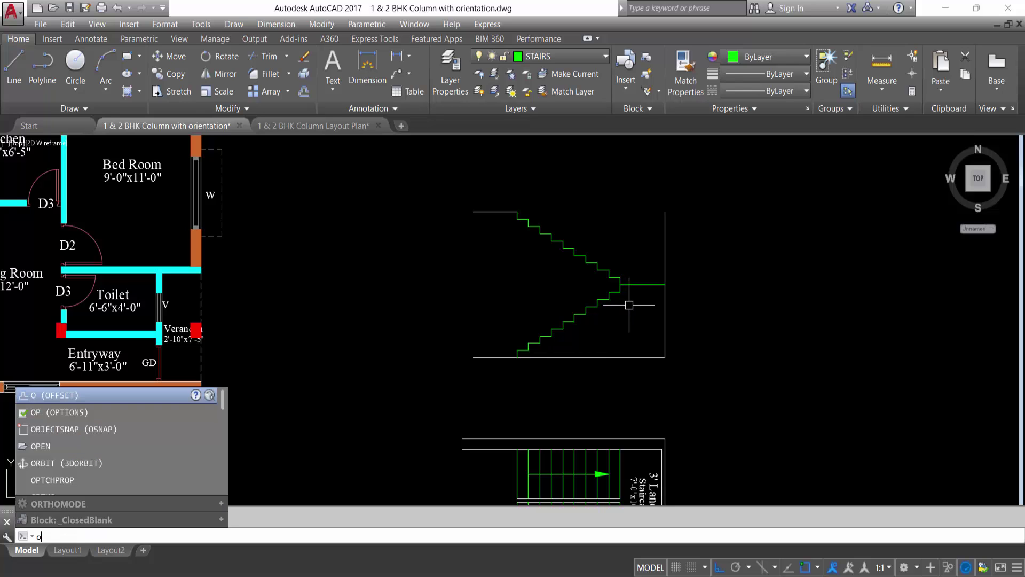
{"action": "key", "text": "Escape"}
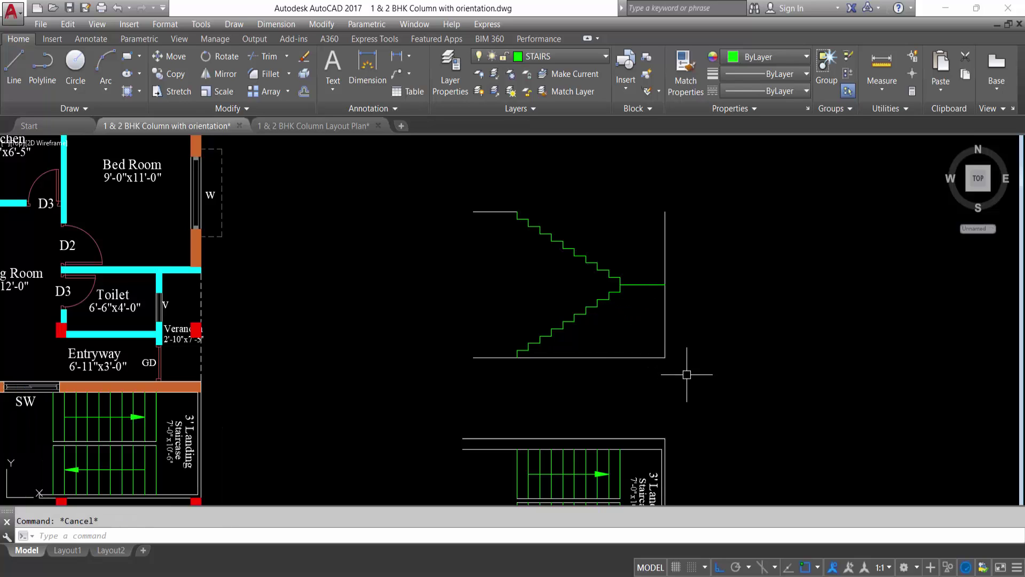
{"action": "left_click", "coordinate": [686, 384]}
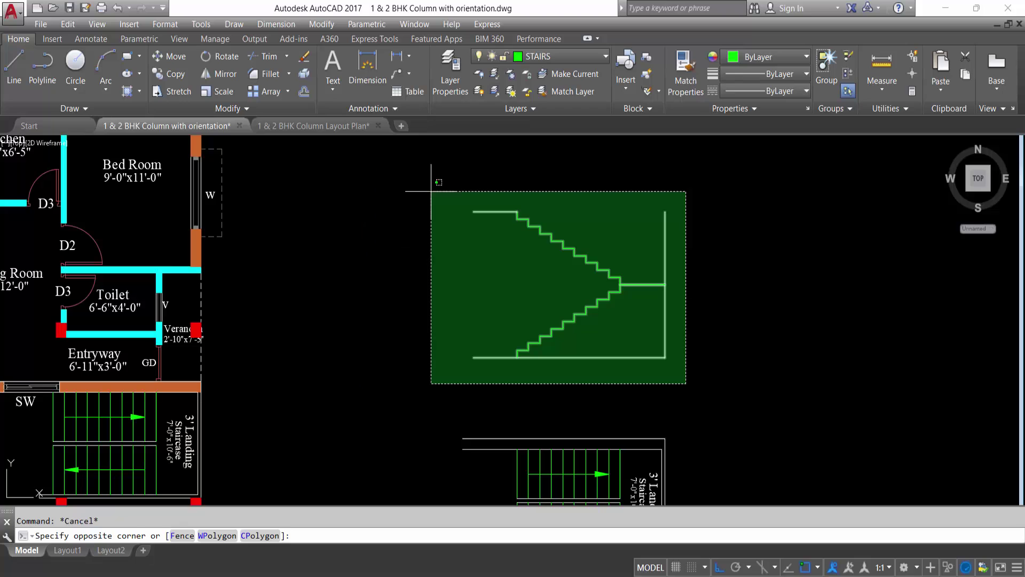
{"action": "key", "text": "Escape"}
Change the STAIRS layer color to index color 31
{"action": "left_click", "coordinate": [540, 56]}
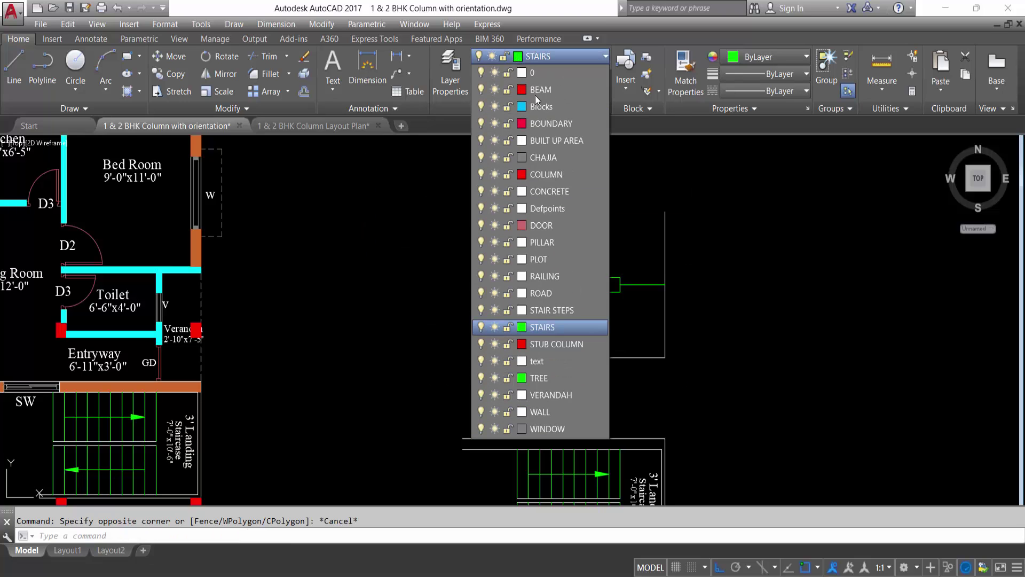
{"action": "left_click", "coordinate": [523, 325]}
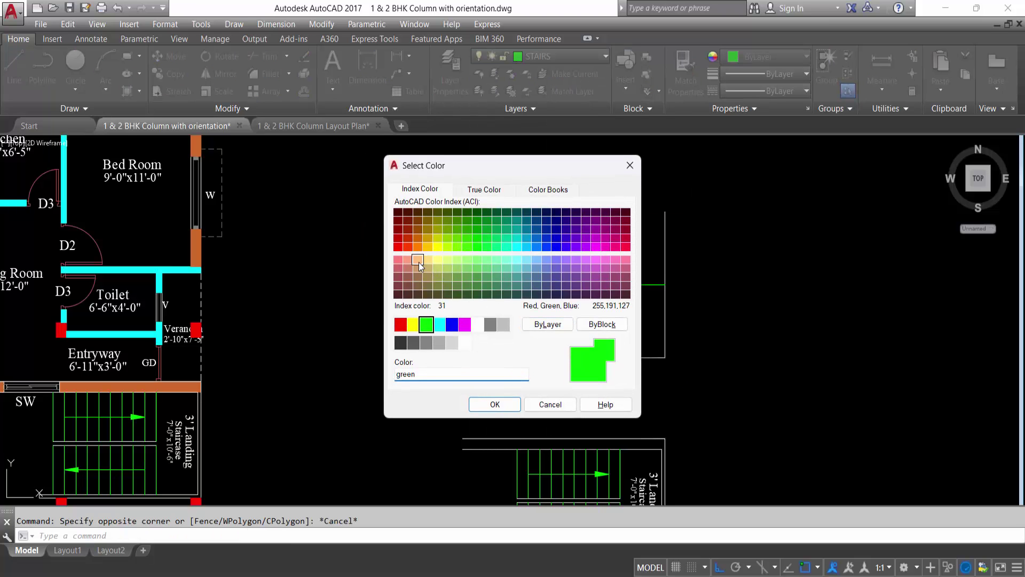
{"action": "left_click", "coordinate": [419, 262]}
{"action": "left_click", "coordinate": [495, 404]}
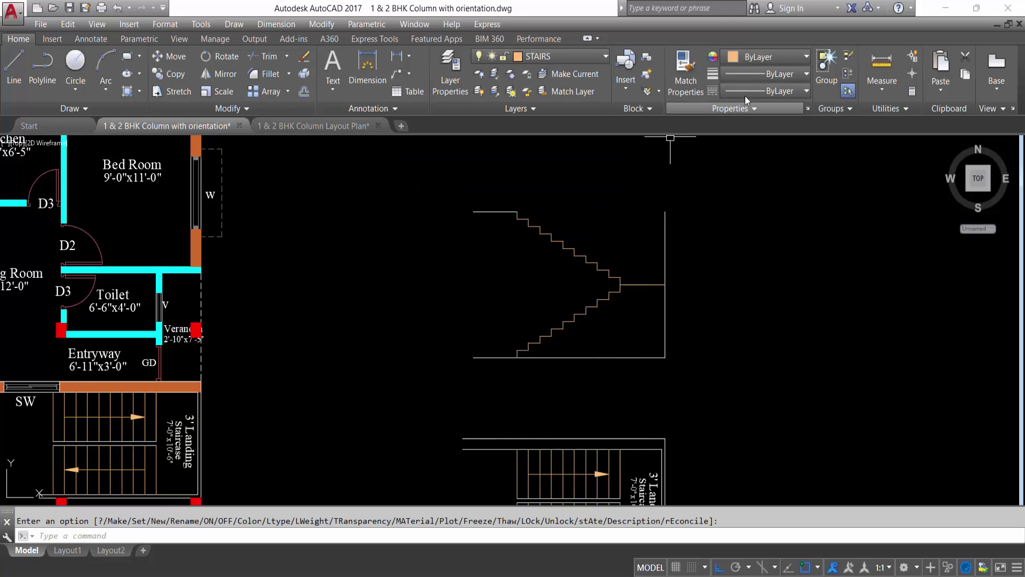
{"action": "key", "text": "Escape"}
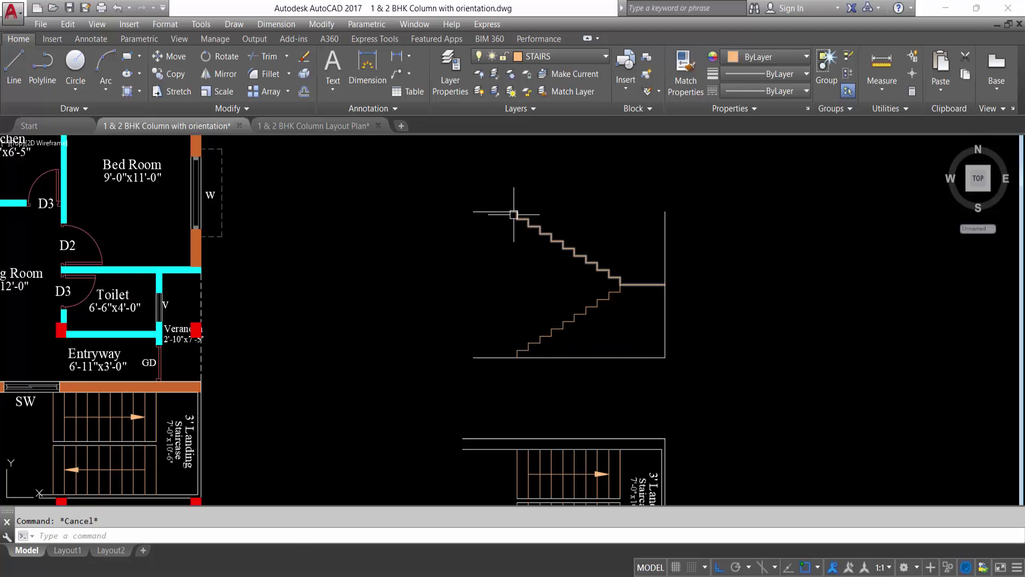
Offset the short floor line at the head of the upper flight 5" downward
{"action": "type", "text": "o"}
{"action": "key", "text": "Return"}
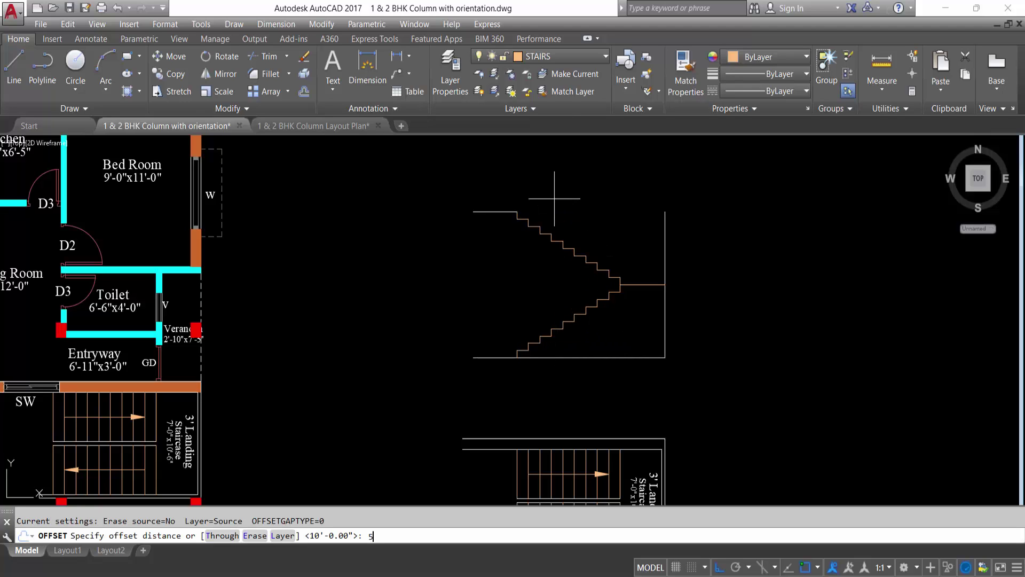
{"action": "type", "text": "5"}
{"action": "key", "text": "Return"}
{"action": "scroll", "coordinate": [555, 198], "scroll_direction": "up", "scroll_amount": 4}
{"action": "left_click", "coordinate": [504, 201]}
{"action": "left_click", "coordinate": [388, 223]}
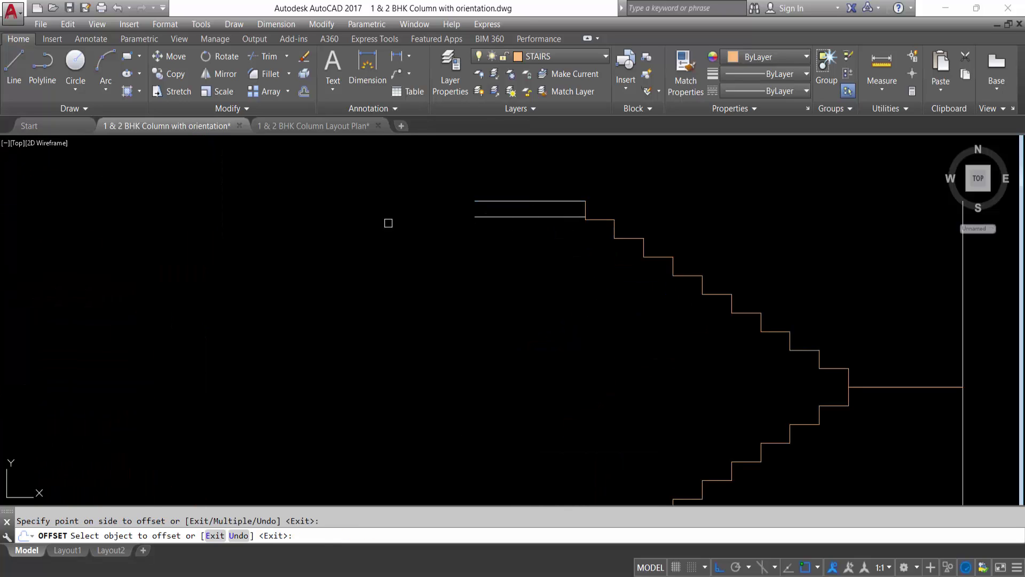
Offset the upper flight and landing polyline 5" toward its underside
{"action": "scroll", "coordinate": [389, 223], "scroll_direction": "down", "scroll_amount": 4}
{"action": "left_click", "coordinate": [588, 283]}
{"action": "left_click", "coordinate": [566, 275]}
{"action": "scroll", "coordinate": [556, 272], "scroll_direction": "up", "scroll_amount": 4}
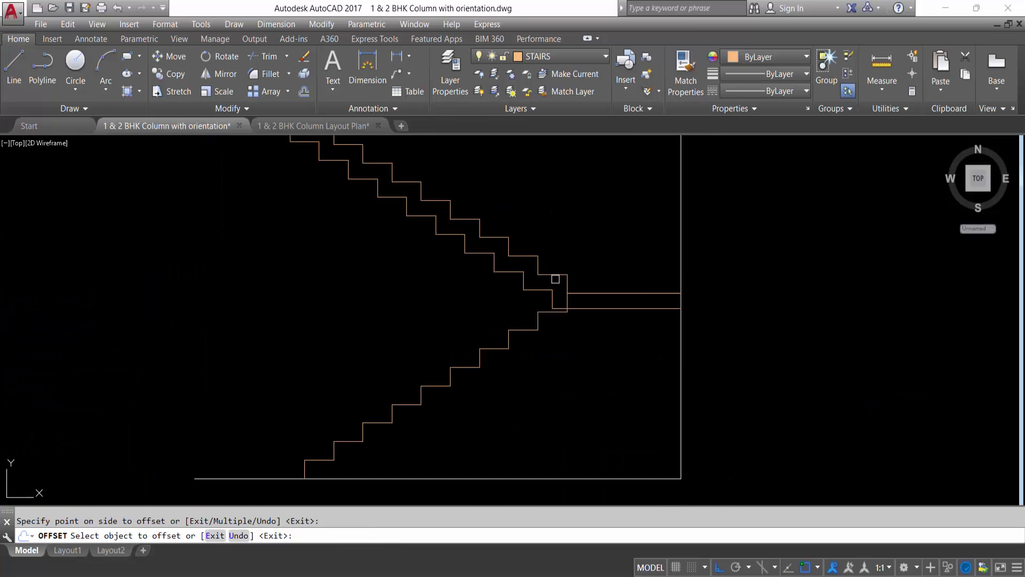
{"action": "key", "text": "Escape"}
Trim the offset polyline at the landing's edge and delete its stepped part, keeping only the landing's underside line
{"action": "type", "text": "tr"}
{"action": "key", "text": "Return"}
{"action": "scroll", "coordinate": [561, 304], "scroll_direction": "up", "scroll_amount": 6}
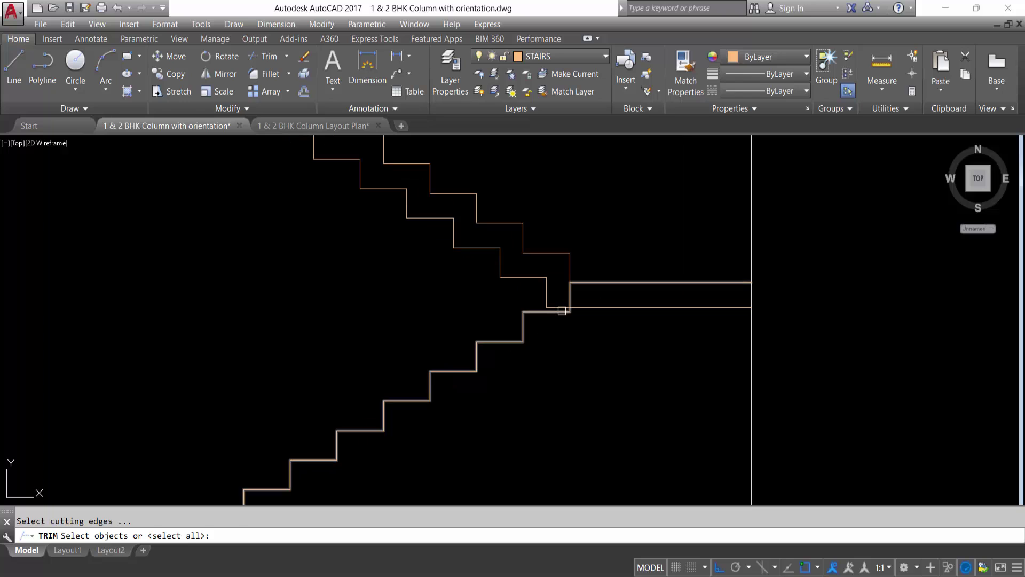
{"action": "key", "text": "Return"}
{"action": "scroll", "coordinate": [561, 302], "scroll_direction": "down", "scroll_amount": 4}
{"action": "key", "text": "Escape"}
{"action": "left_click", "coordinate": [556, 293]}
{"action": "left_click", "coordinate": [531, 281]}
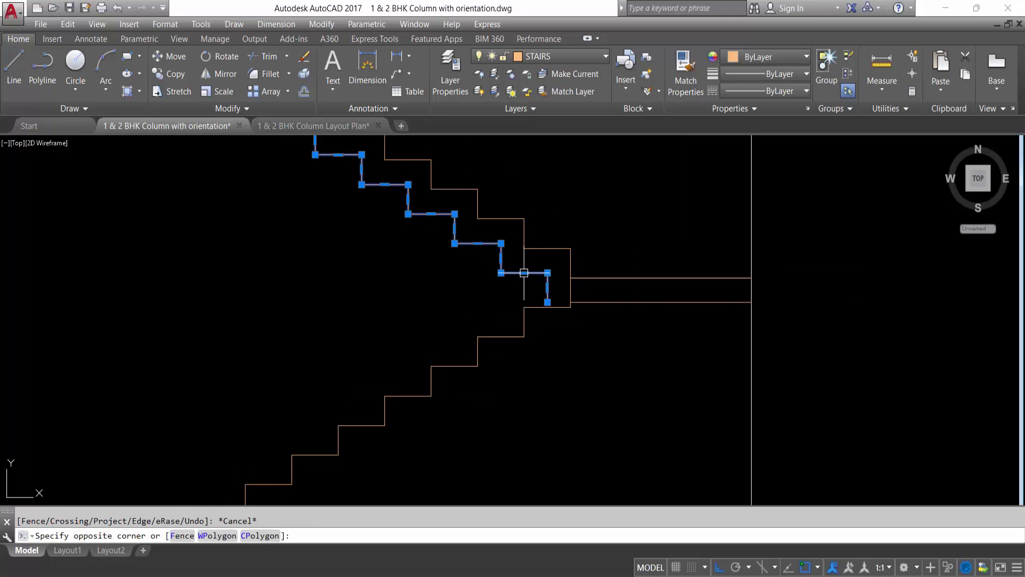
{"action": "key", "text": "Delete"}
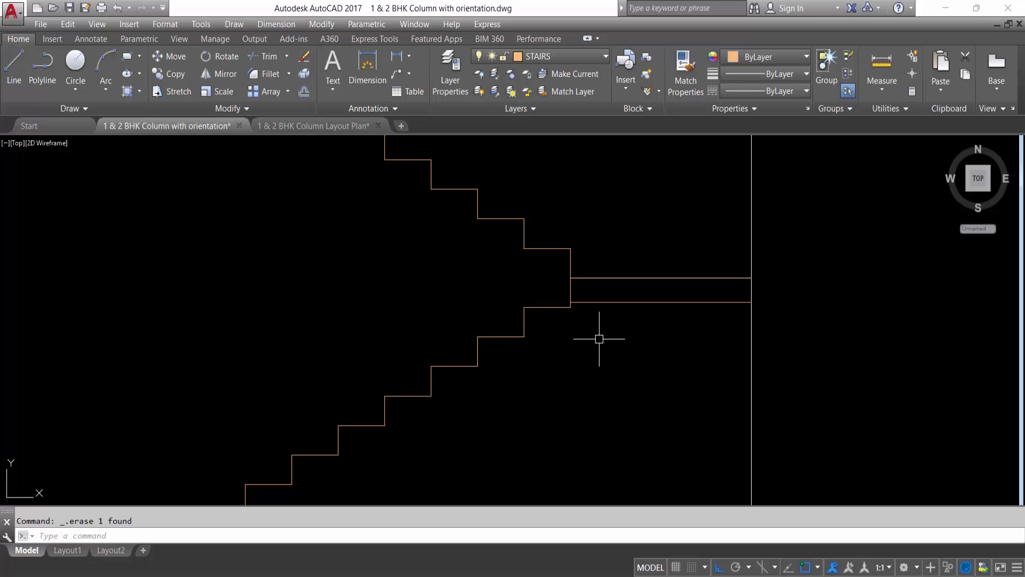
Draw a guide line along the lower flight's inner step corners, from the first tread's inner corner to the landing edge
{"action": "type", "text": "l"}
{"action": "key", "text": "Return"}
{"action": "scroll", "coordinate": [637, 264], "scroll_direction": "down", "scroll_amount": 4}
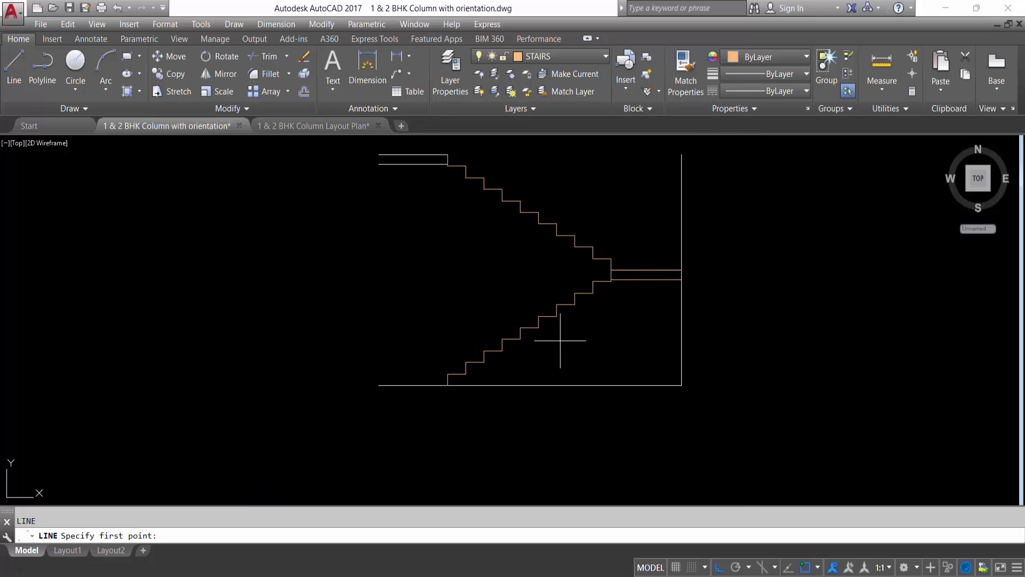
{"action": "left_click", "coordinate": [466, 373]}
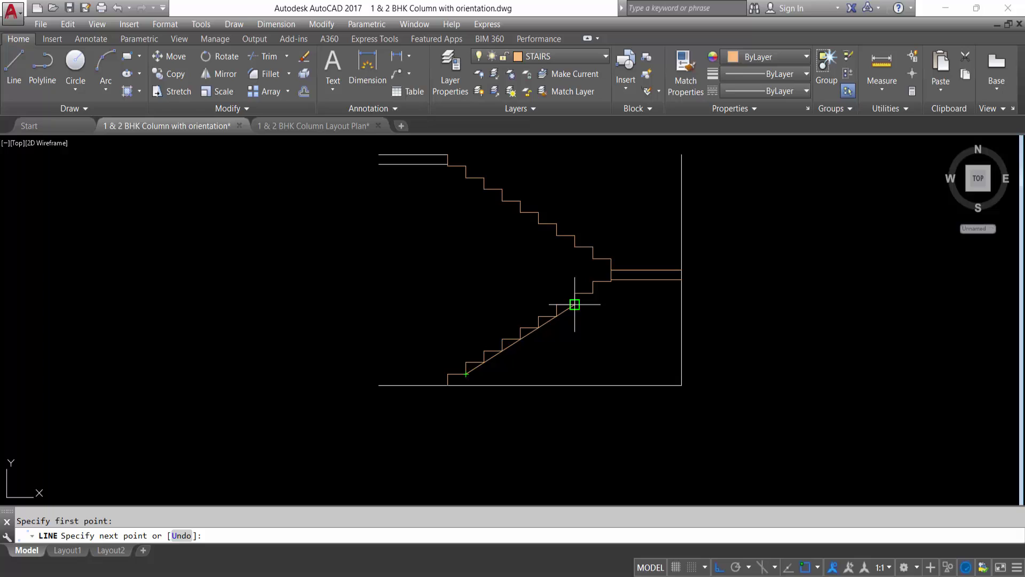
{"action": "left_click", "coordinate": [611, 280]}
{"action": "key", "text": "Escape"}
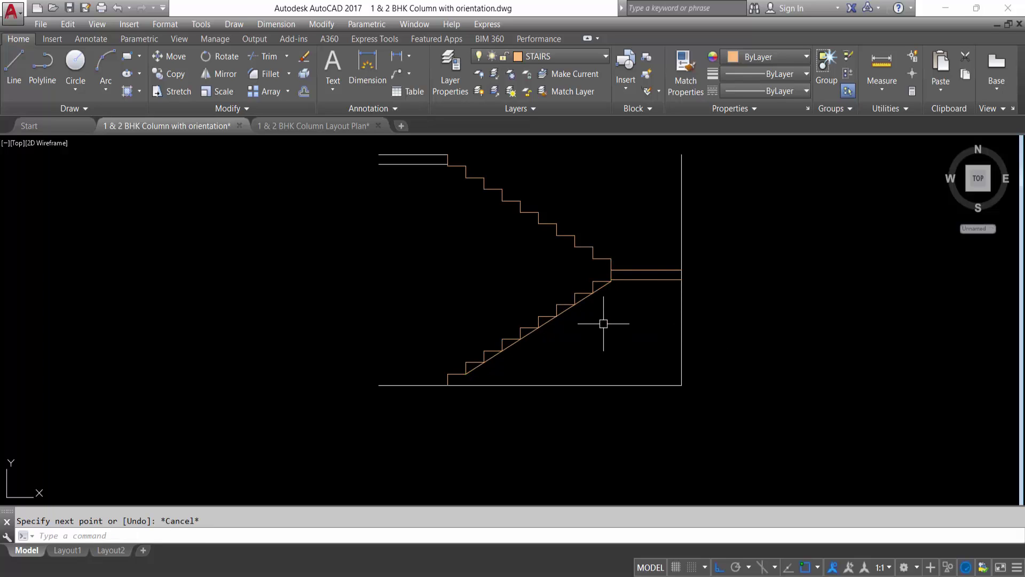
Offset the lower flight's guide line 4" toward its underside
{"action": "type", "text": "o"}
{"action": "key", "text": "Return"}
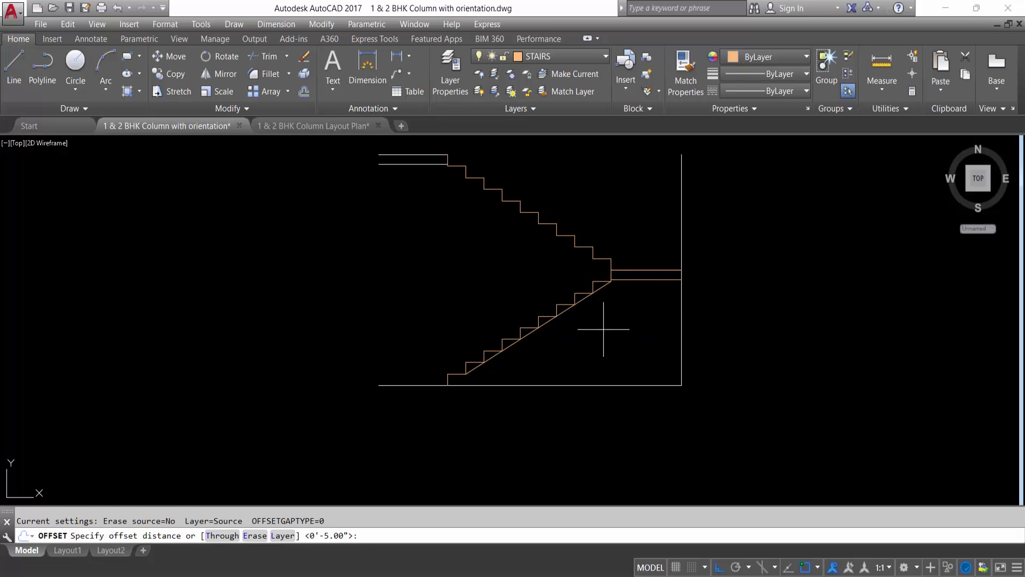
{"action": "type", "text": "4"}
{"action": "key", "text": "Return"}
{"action": "left_click", "coordinate": [578, 300]}
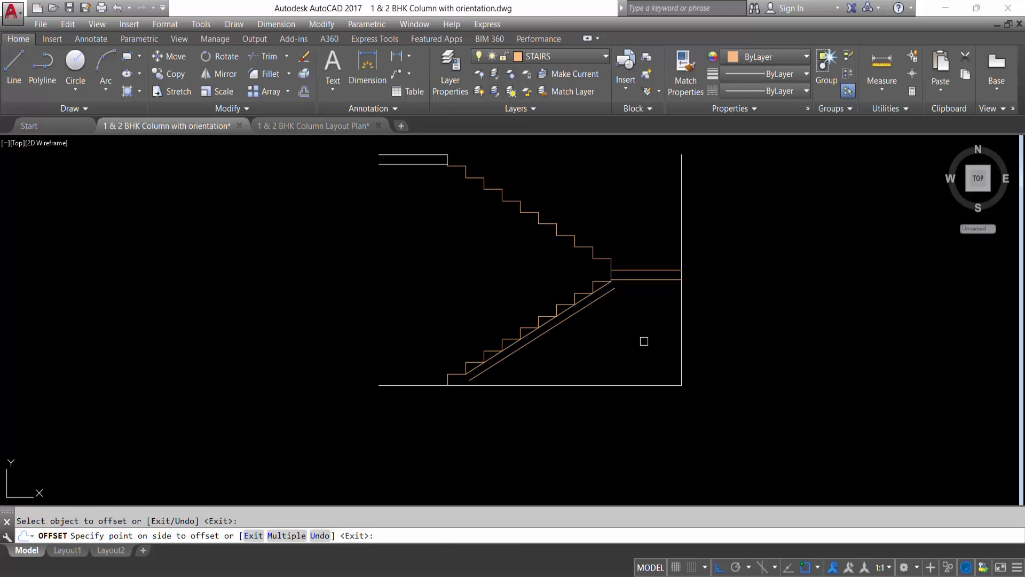
{"action": "left_click", "coordinate": [598, 335]}
{"action": "key", "text": "Escape"}
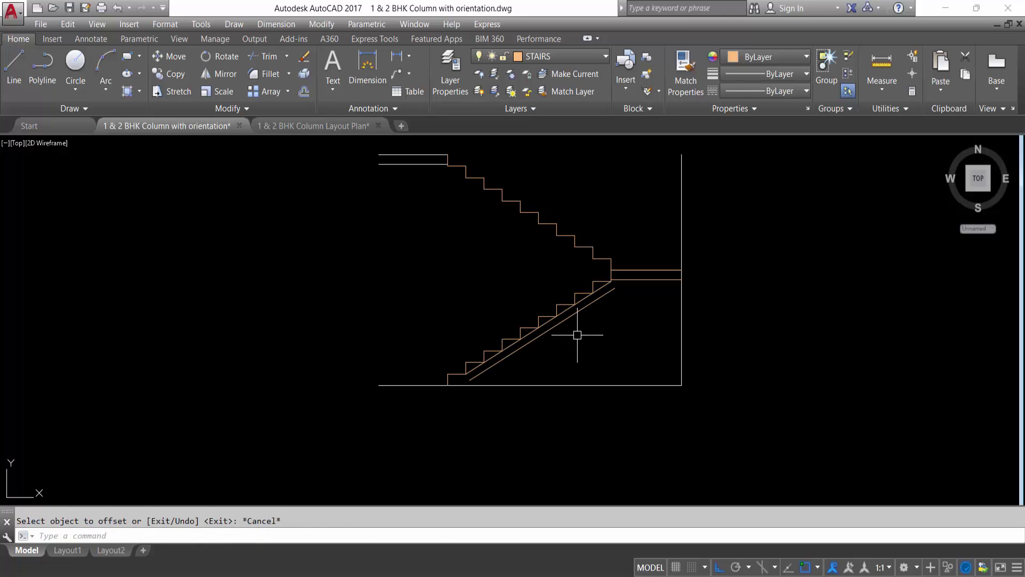
Fillet the lower flight's offset underside line with the landing's underside line into a sharp corner
{"action": "type", "text": "f"}
{"action": "key", "text": "Return"}
{"action": "left_click", "coordinate": [587, 307]}
{"action": "left_click", "coordinate": [643, 280]}
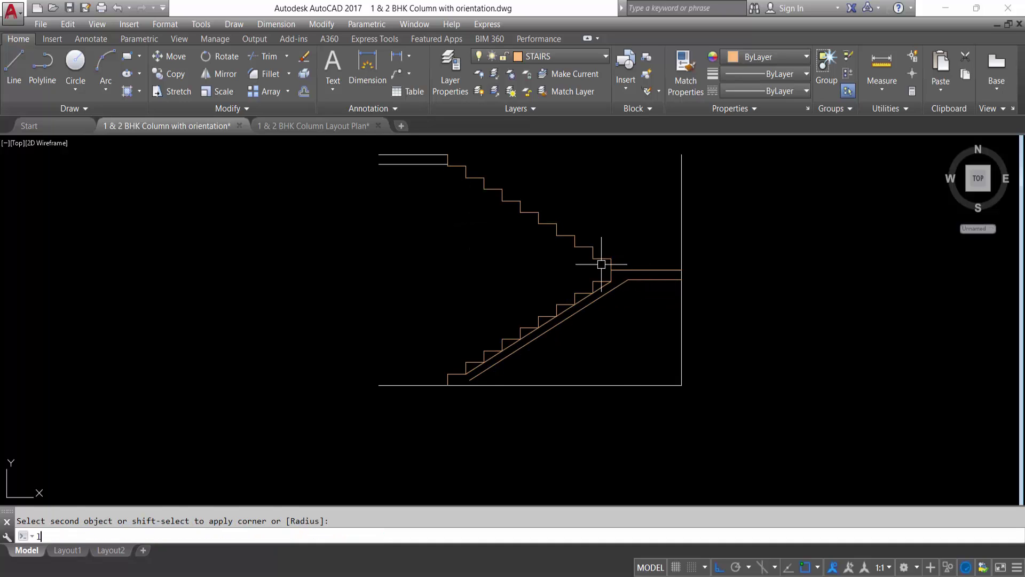
Draw a guide line along the upper flight's inner step corners, from the lowest inner corner to the flight's head
{"action": "type", "text": "l"}
{"action": "key", "text": "Return"}
{"action": "scroll", "coordinate": [597, 264], "scroll_direction": "up", "scroll_amount": 2}
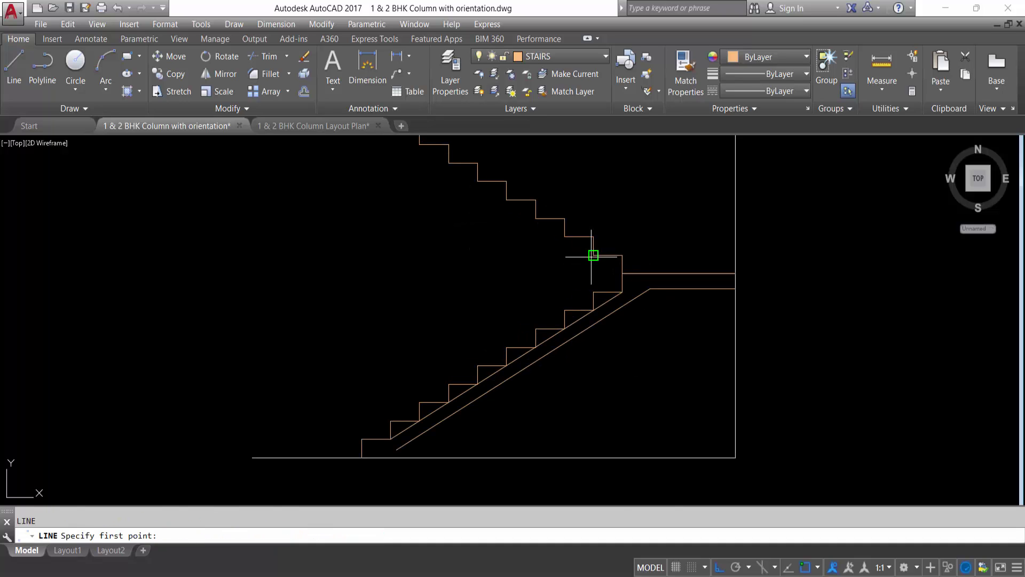
{"action": "left_click", "coordinate": [594, 256]}
{"action": "scroll", "coordinate": [593, 255], "scroll_direction": "down", "scroll_amount": 4}
{"action": "scroll", "coordinate": [467, 206], "scroll_direction": "up", "scroll_amount": 4}
{"action": "left_click", "coordinate": [460, 196]}
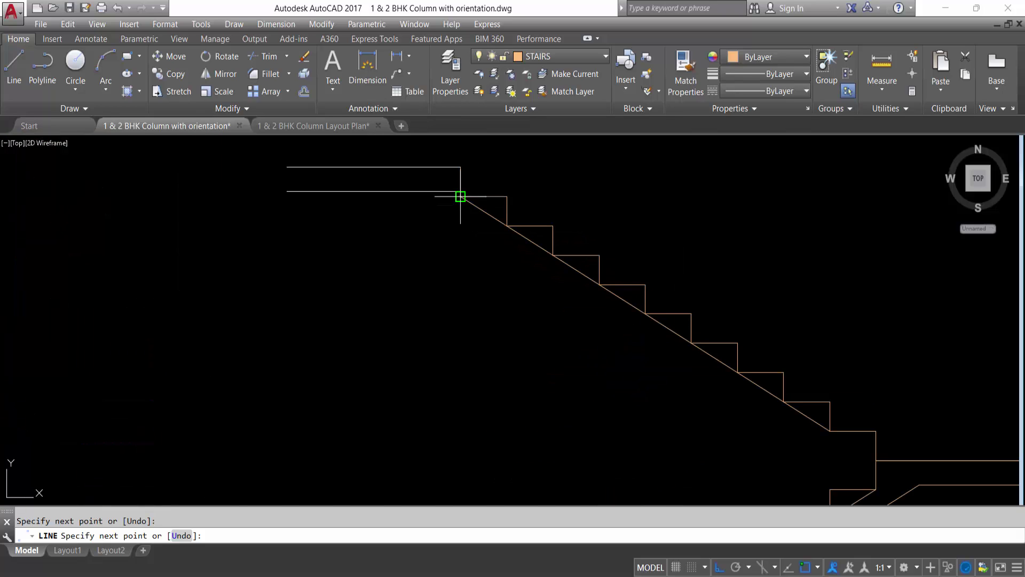
{"action": "key", "text": "Escape"}
Offset the upper flight's guide line 4" toward its underside
{"action": "type", "text": "o"}
{"action": "key", "text": "Return"}
{"action": "type", "text": "3"}
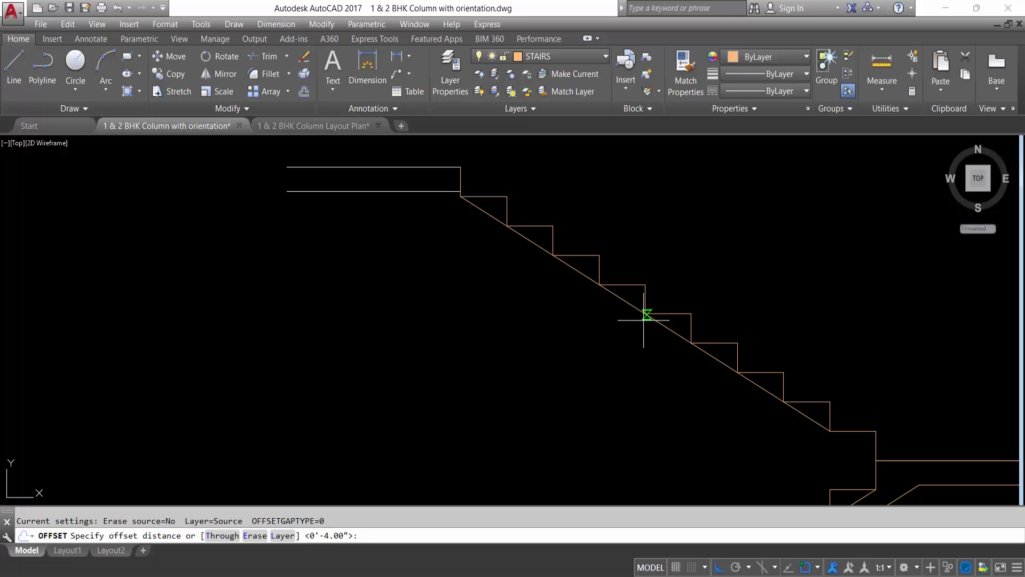
{"action": "key", "text": "Return"}
{"action": "left_click", "coordinate": [614, 295]}
{"action": "left_click", "coordinate": [469, 295]}
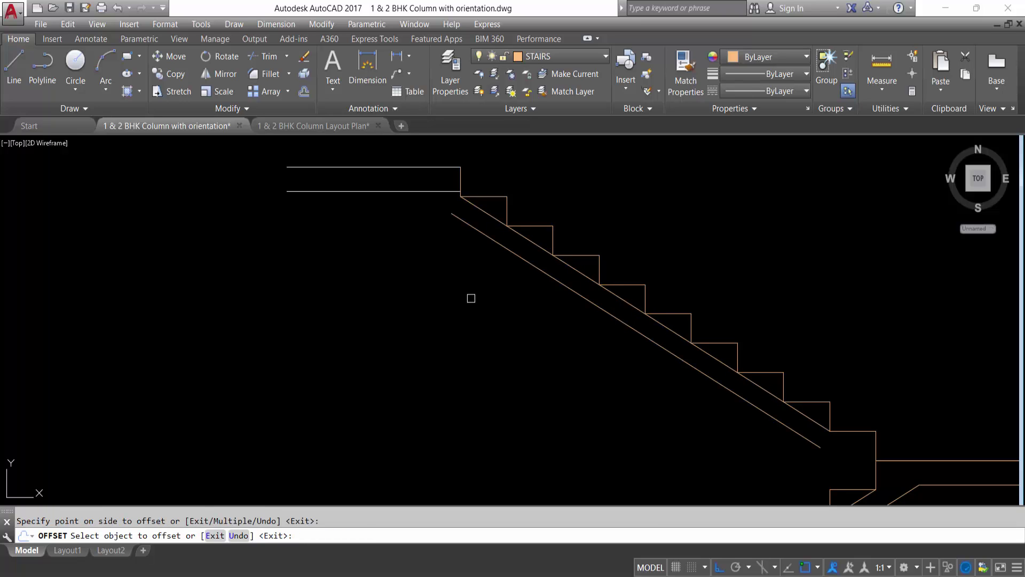
{"action": "key", "text": "Escape"}
Fillet the upper flight's underside line with the upper floor slab's underside line, and delete the upper guide line
{"action": "type", "text": "f"}
{"action": "key", "text": "Return"}
{"action": "left_click", "coordinate": [494, 241]}
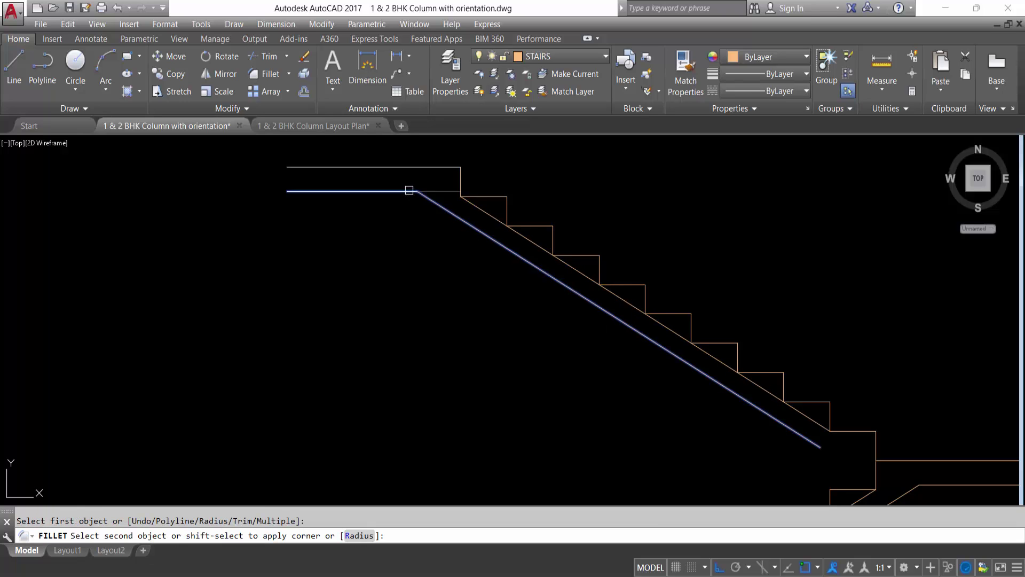
{"action": "left_click", "coordinate": [398, 196]}
{"action": "key", "text": "Escape"}
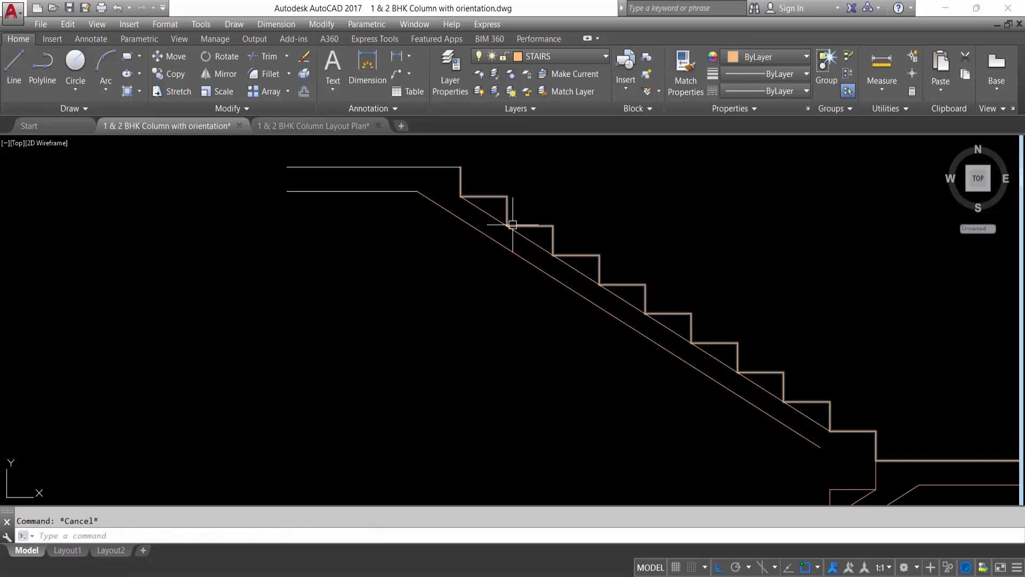
{"action": "left_click", "coordinate": [493, 217]}
{"action": "key", "text": "Delete"}
Extend the upper flight's underside line to the lower stepped polyline, and delete the lower flight's guide line
{"action": "scroll", "coordinate": [492, 221], "scroll_direction": "down", "scroll_amount": 5}
{"action": "scroll", "coordinate": [593, 289], "scroll_direction": "up", "scroll_amount": 5}
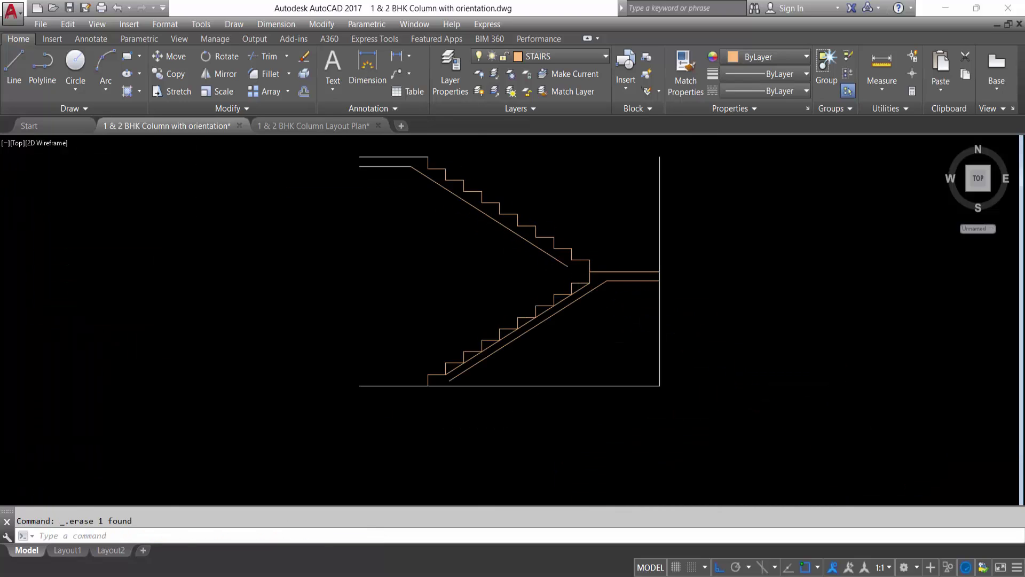
{"action": "type", "text": "ex"}
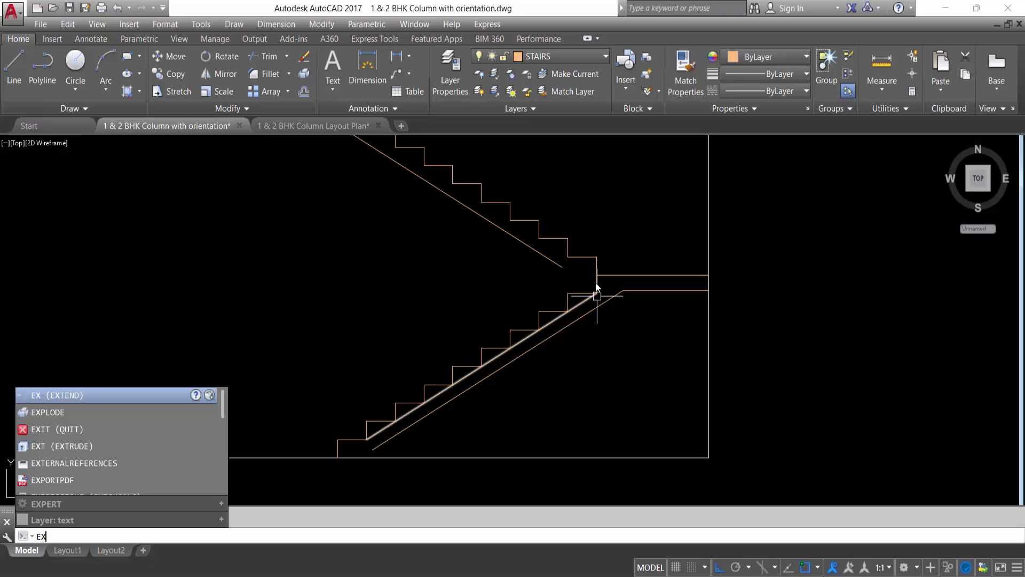
{"action": "key", "text": "Return"}
{"action": "left_click", "coordinate": [596, 279]}
{"action": "key", "text": "Return"}
{"action": "left_click", "coordinate": [557, 264]}
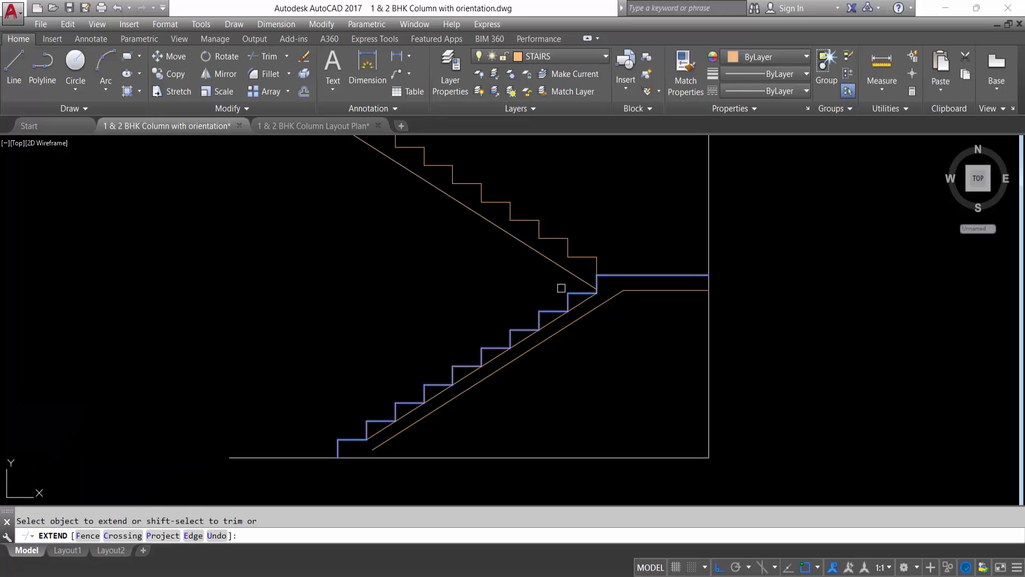
{"action": "key", "text": "Escape"}
{"action": "left_click", "coordinate": [579, 308]}
{"action": "key", "text": "Delete"}
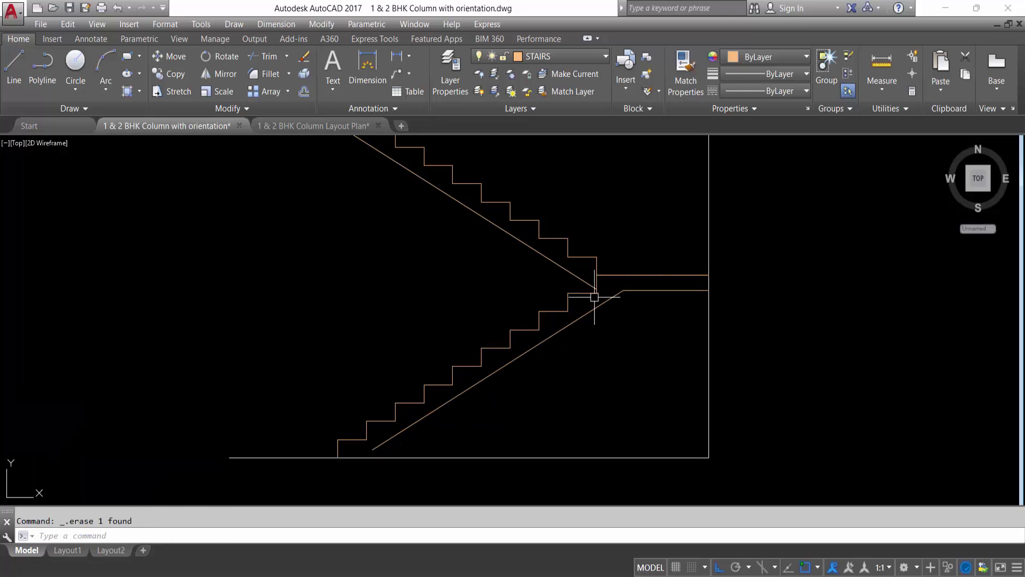
Match the section's floor, wall and slab lines to the properties of the upper flight's underside line
{"action": "scroll", "coordinate": [648, 290], "scroll_direction": "down", "scroll_amount": 4}
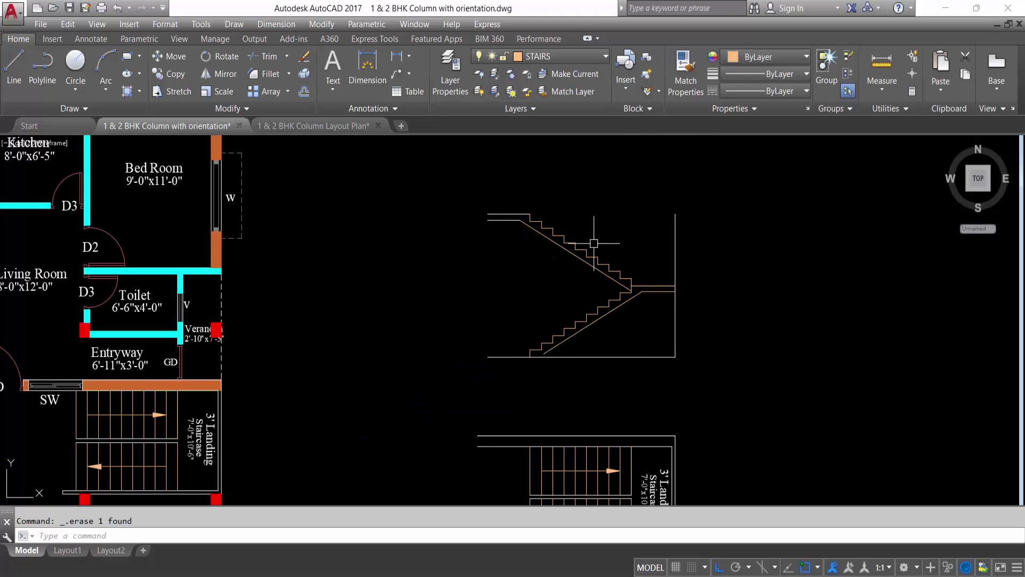
{"action": "left_click", "coordinate": [556, 243]}
{"action": "type", "text": "m"}
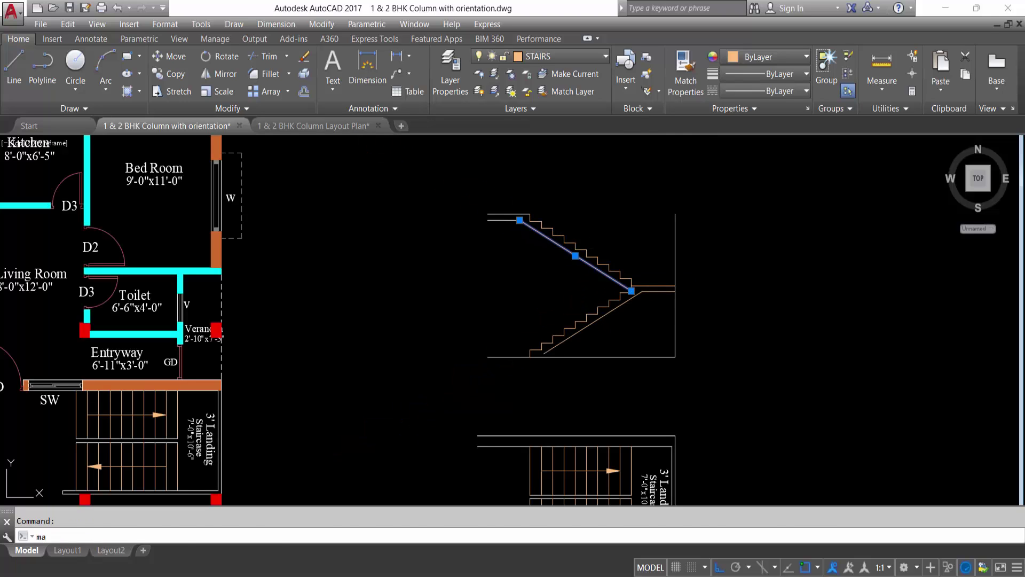
{"action": "type", "text": "a"}
{"action": "key", "text": "Return"}
{"action": "left_click", "coordinate": [562, 306]}
{"action": "left_click", "coordinate": [481, 233]}
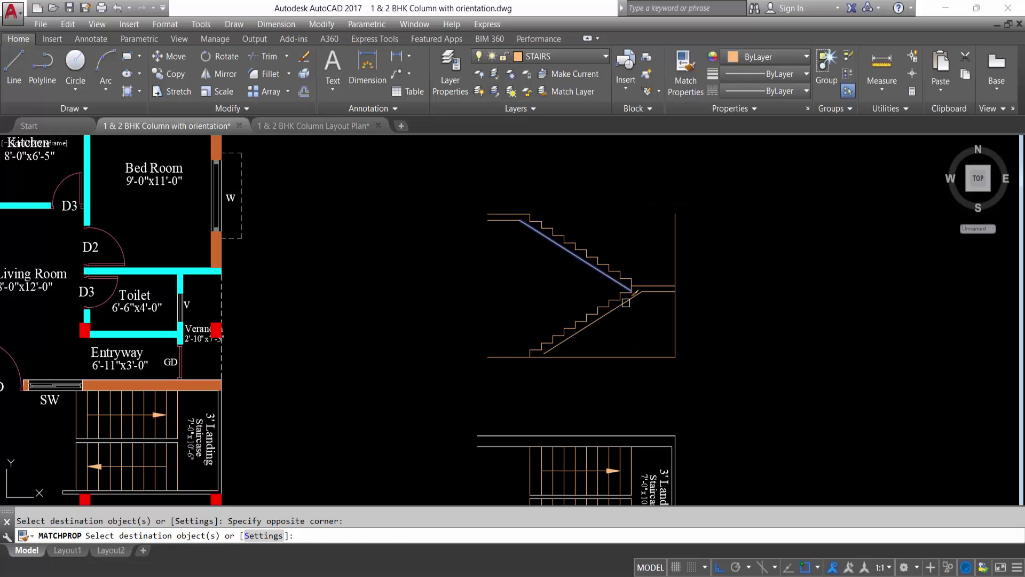
{"action": "key", "text": "Escape"}
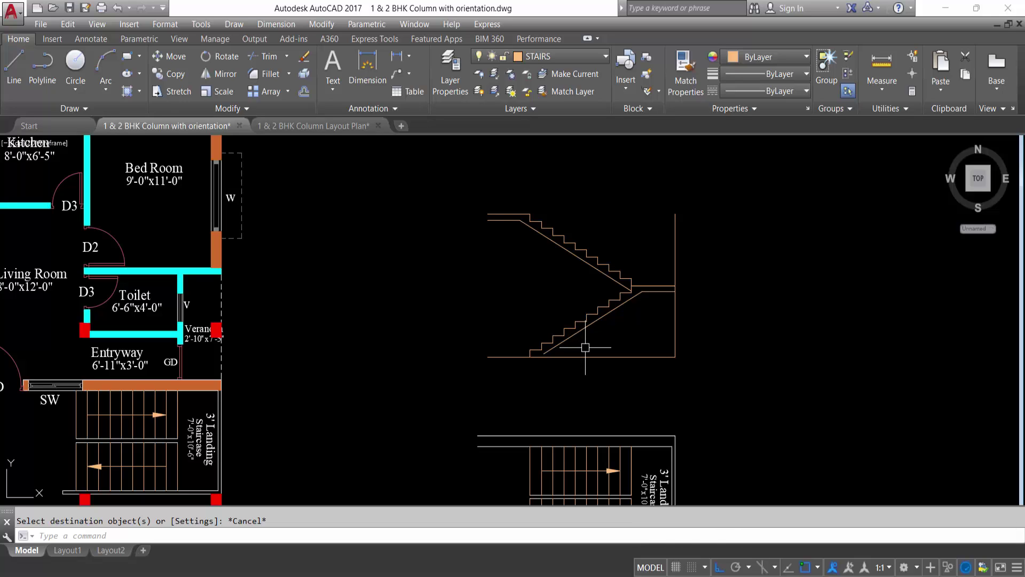
Extend the lower flight's underside line down to the ground floor line
{"action": "type", "text": "ex"}
{"action": "key", "text": "Return"}
{"action": "left_click", "coordinate": [577, 357]}
{"action": "left_click", "coordinate": [564, 357]}
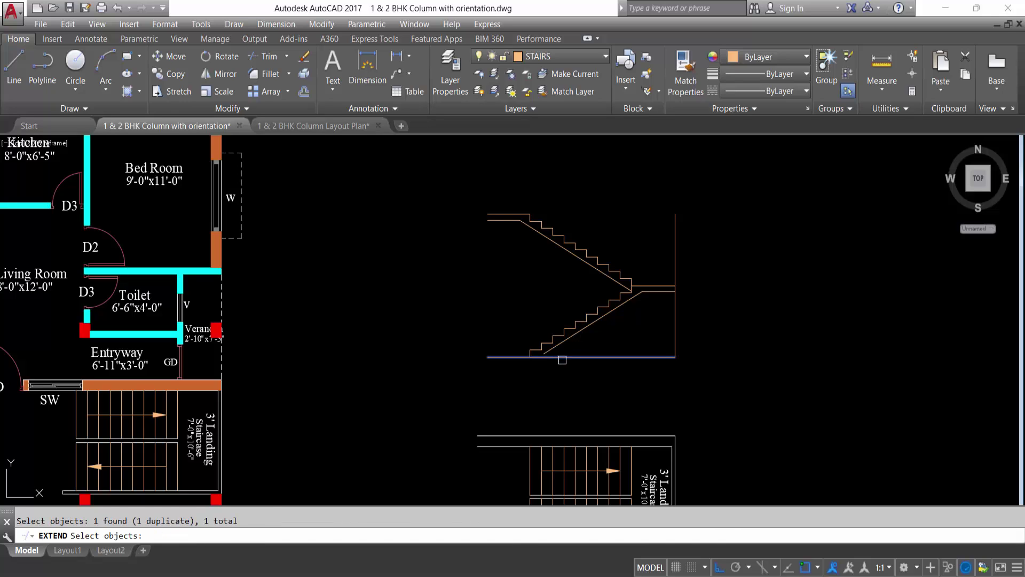
{"action": "key", "text": "Return"}
{"action": "key", "text": "Escape"}
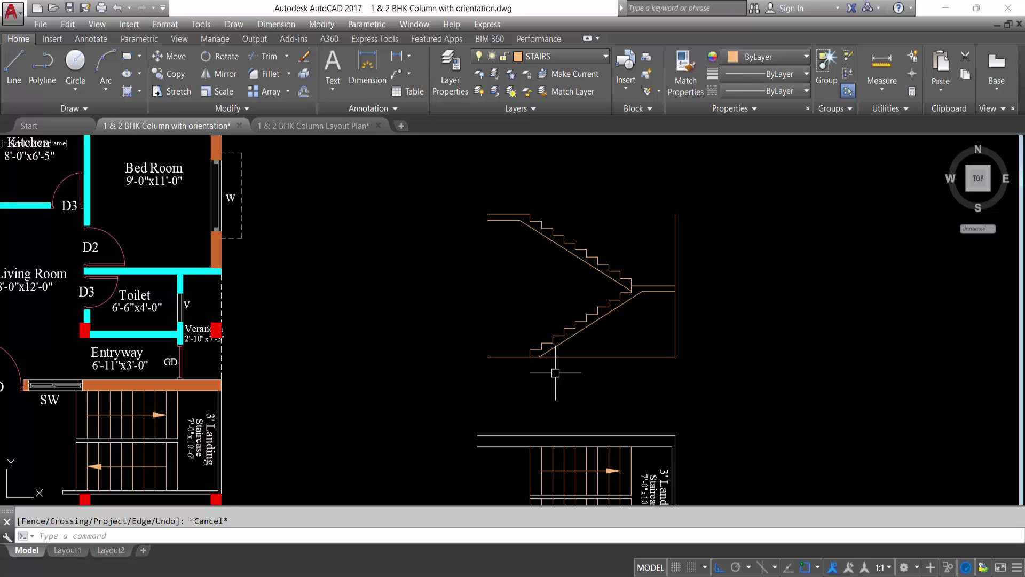
Offset the section's ground floor line 6" downward
{"action": "key", "text": "Escape"}
{"action": "type", "text": "o"}
{"action": "key", "text": "Return"}
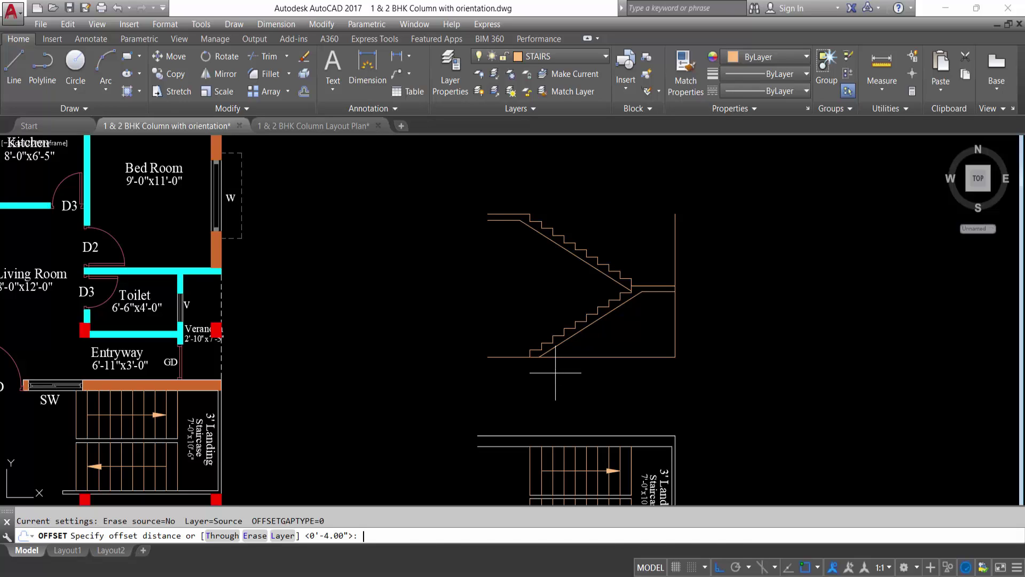
{"action": "type", "text": "6"}
{"action": "key", "text": "Return"}
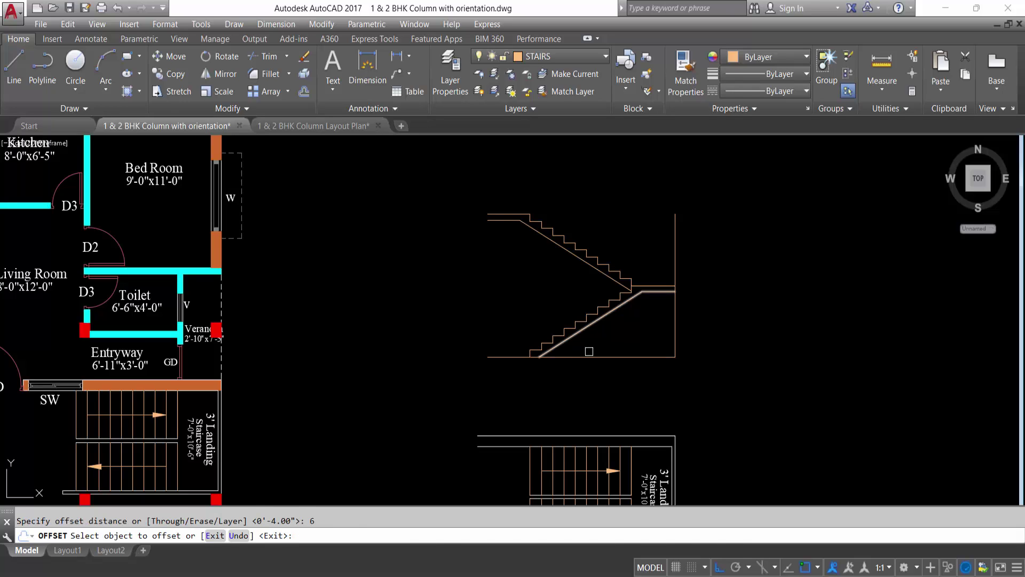
{"action": "left_click", "coordinate": [590, 357]}
{"action": "left_click", "coordinate": [571, 399]}
{"action": "key", "text": "Escape"}
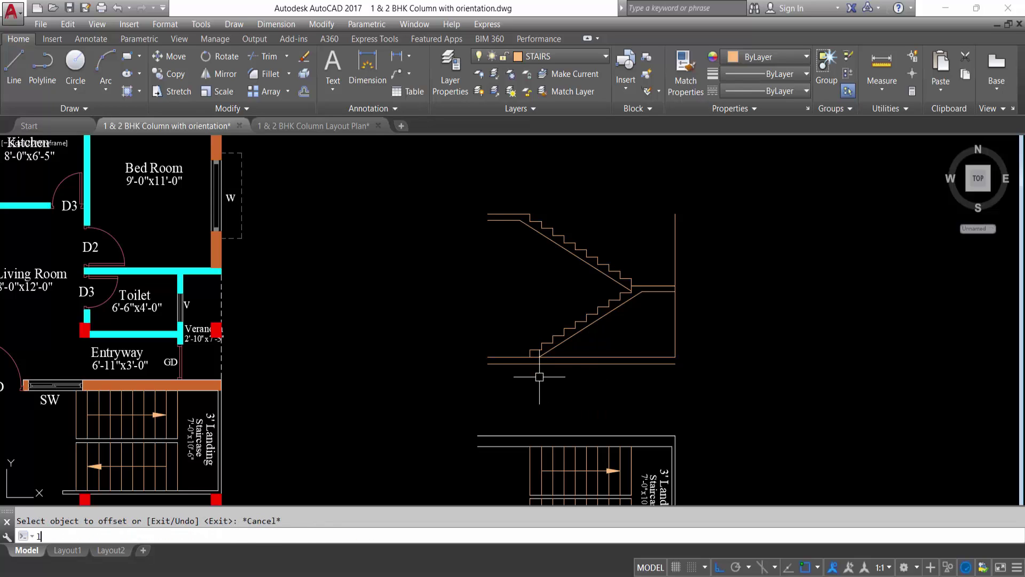
Draw a 6" vertical line downward from the point where the lower flight's underside meets the floor line
{"action": "type", "text": "l"}
{"action": "key", "text": "Return"}
{"action": "scroll", "coordinate": [540, 377], "scroll_direction": "up", "scroll_amount": 5}
{"action": "left_click", "coordinate": [522, 335]}
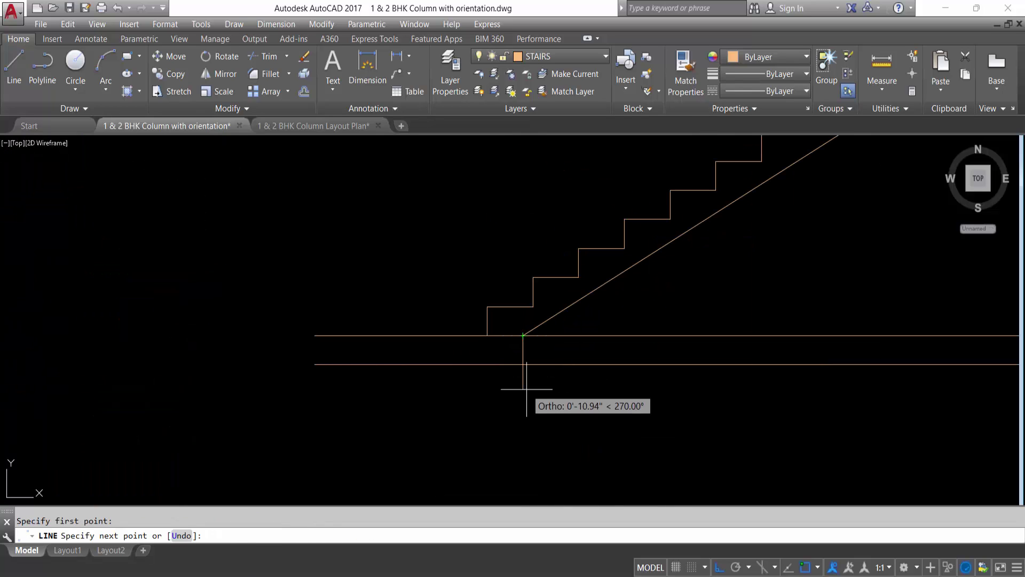
{"action": "type", "text": "6"}
{"action": "key", "text": "Return"}
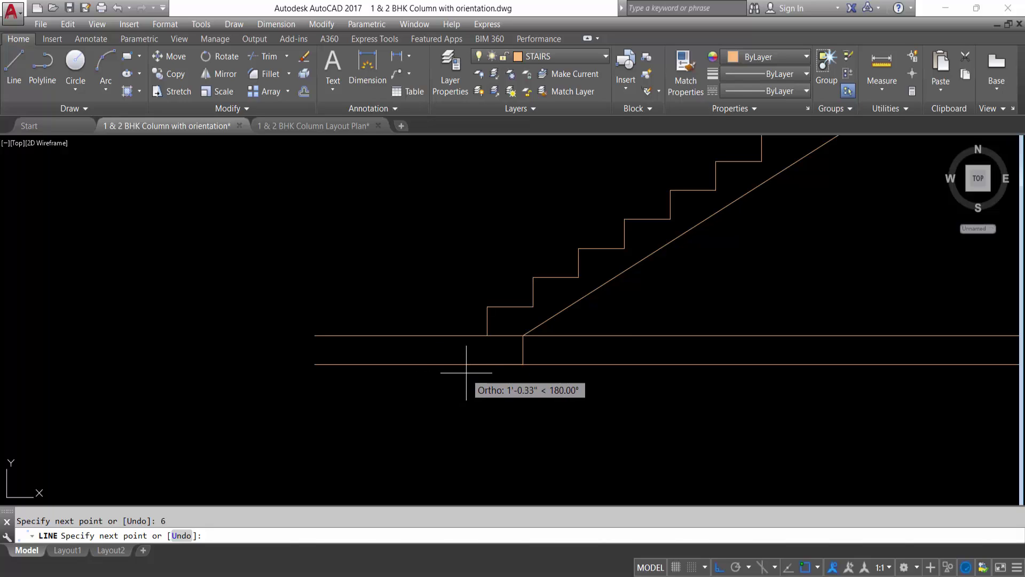
{"action": "key", "text": "Return"}
Draw a 6" vertical line downward from the foot of the lower flight's first riser
{"action": "key", "text": "Return"}
{"action": "left_click", "coordinate": [487, 335]}
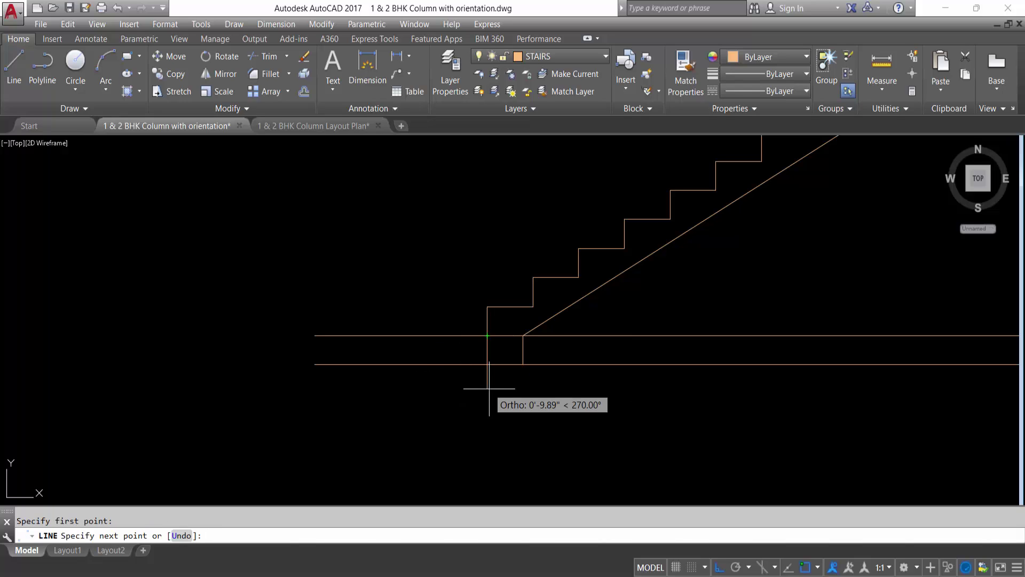
{"action": "type", "text": "6"}
{"action": "key", "text": "Return"}
{"action": "key", "text": "Escape"}
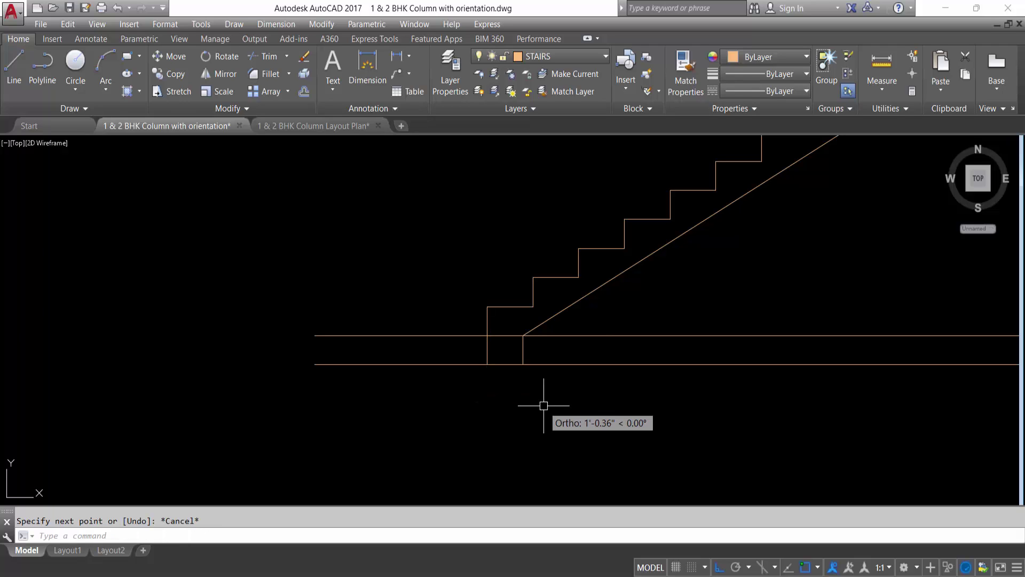
Trim the offset floor line on both sides of the two 6" verticals, leaving the small footing below the first step
{"action": "type", "text": "tr"}
{"action": "key", "text": "Return"}
{"action": "left_click", "coordinate": [549, 365]}
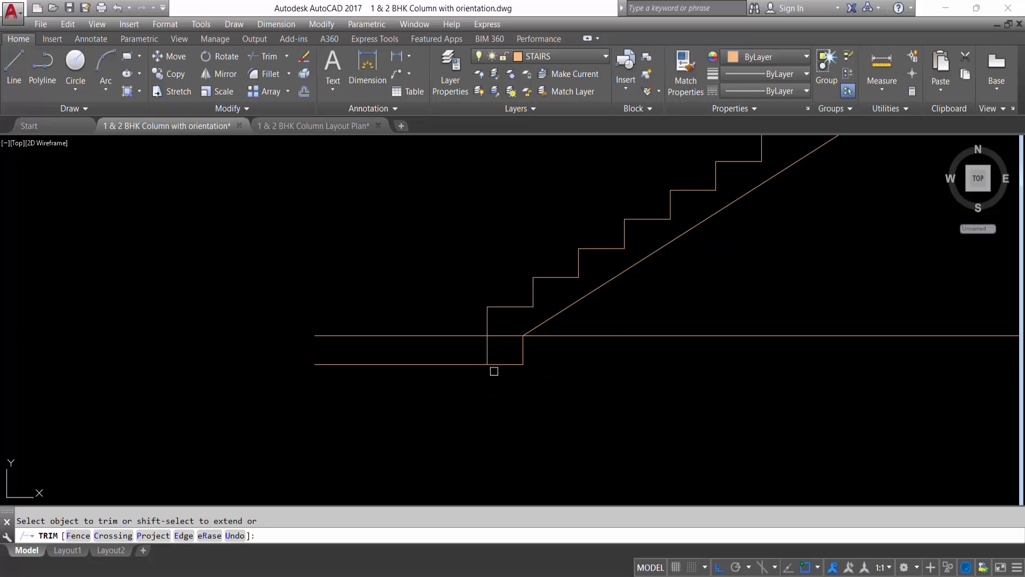
{"action": "scroll", "coordinate": [501, 339], "scroll_direction": "down", "scroll_amount": 5}
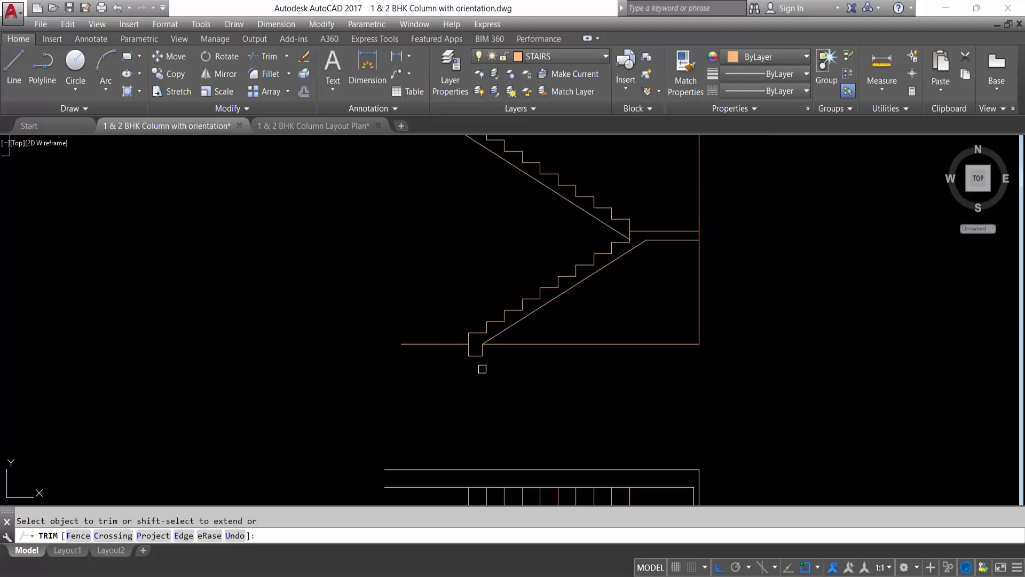
{"action": "key", "text": "Escape"}
{"action": "scroll", "coordinate": [604, 318], "scroll_direction": "down", "scroll_amount": 3}
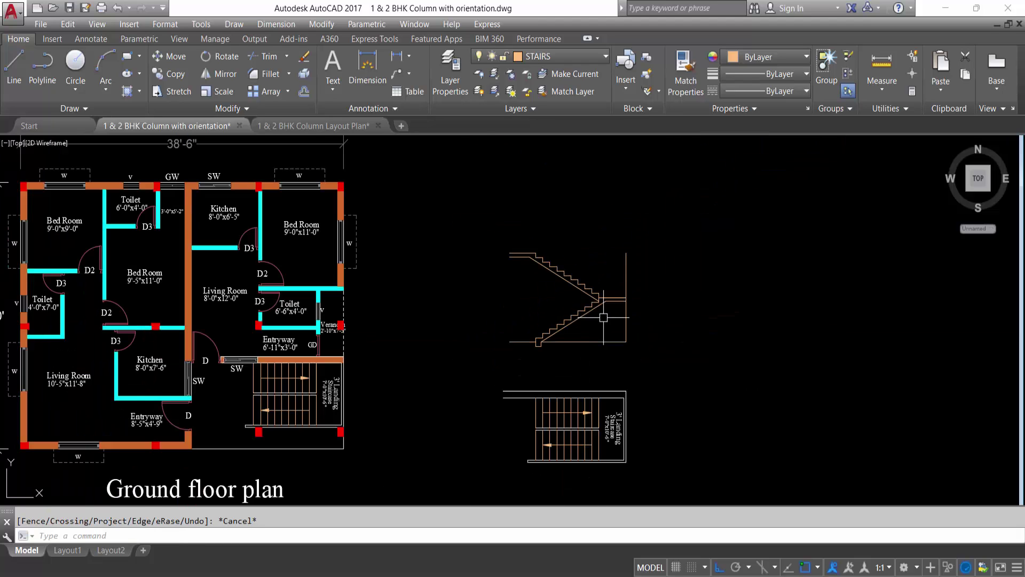
{"action": "scroll", "coordinate": [674, 336], "scroll_direction": "up", "scroll_amount": 3}
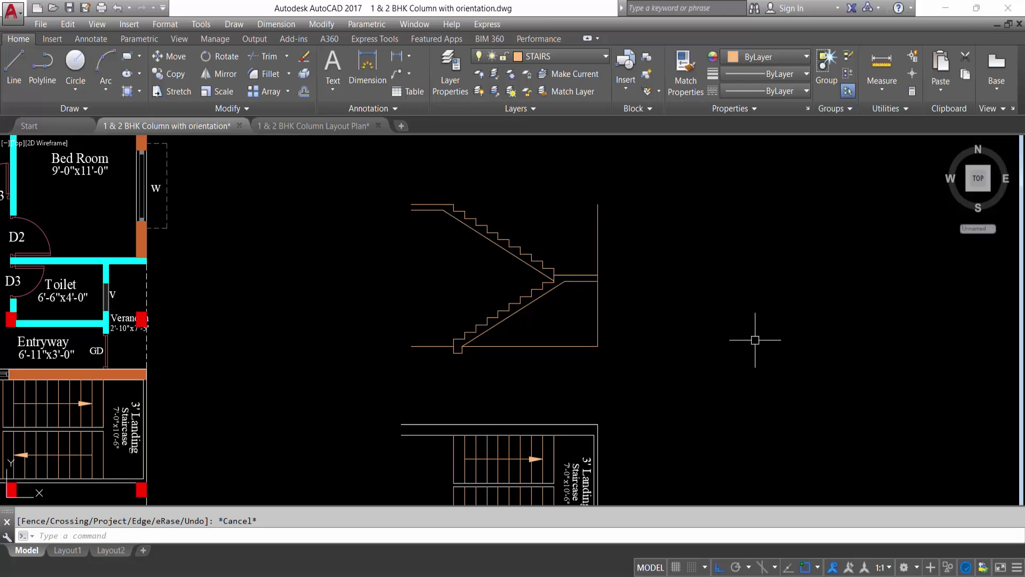
{"action": "scroll", "coordinate": [755, 340], "scroll_direction": "down", "scroll_amount": 3}
{"action": "scroll", "coordinate": [655, 324], "scroll_direction": "up", "scroll_amount": 1}
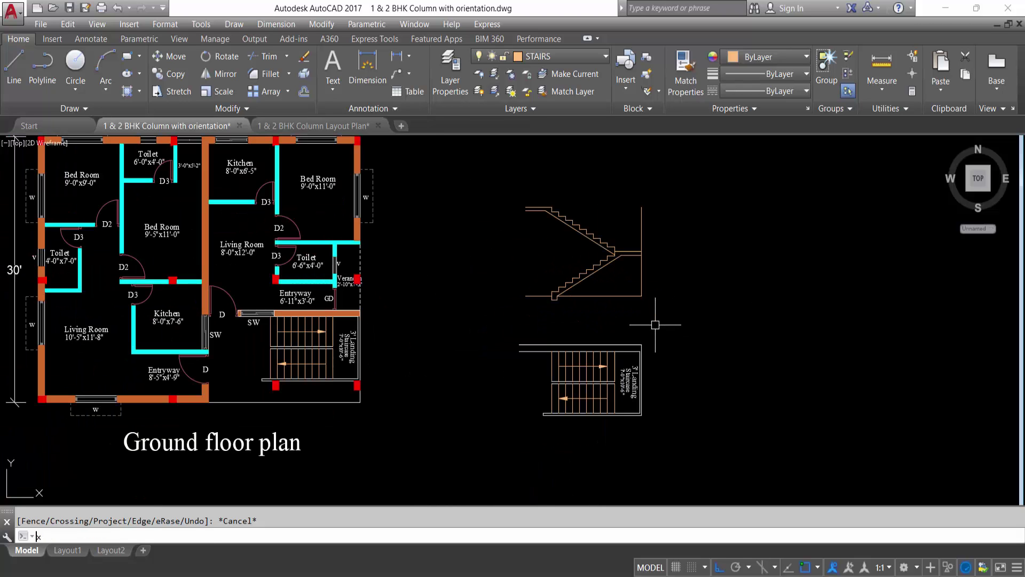
{"action": "key", "text": "Return"}
{"action": "scroll", "coordinate": [655, 330], "scroll_direction": "up", "scroll_amount": 2}
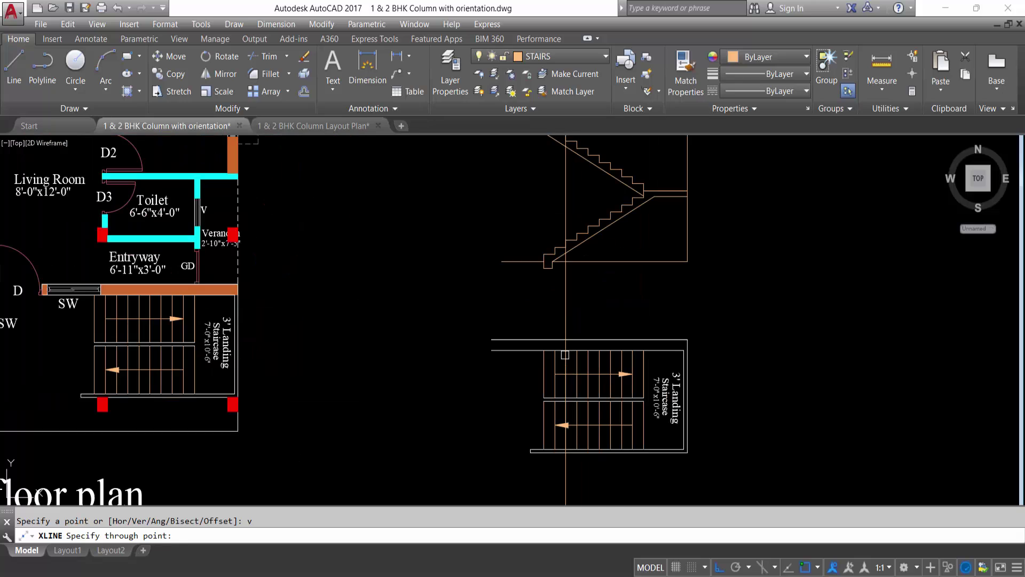
{"action": "left_click", "coordinate": [544, 350]}
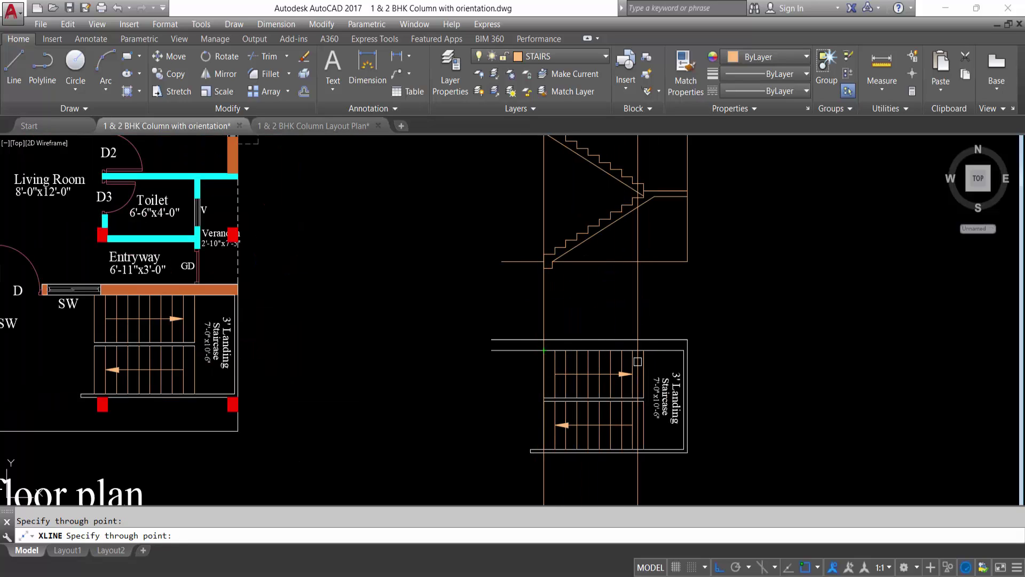
{"action": "left_click", "coordinate": [644, 351]}
{"action": "left_click", "coordinate": [632, 350]}
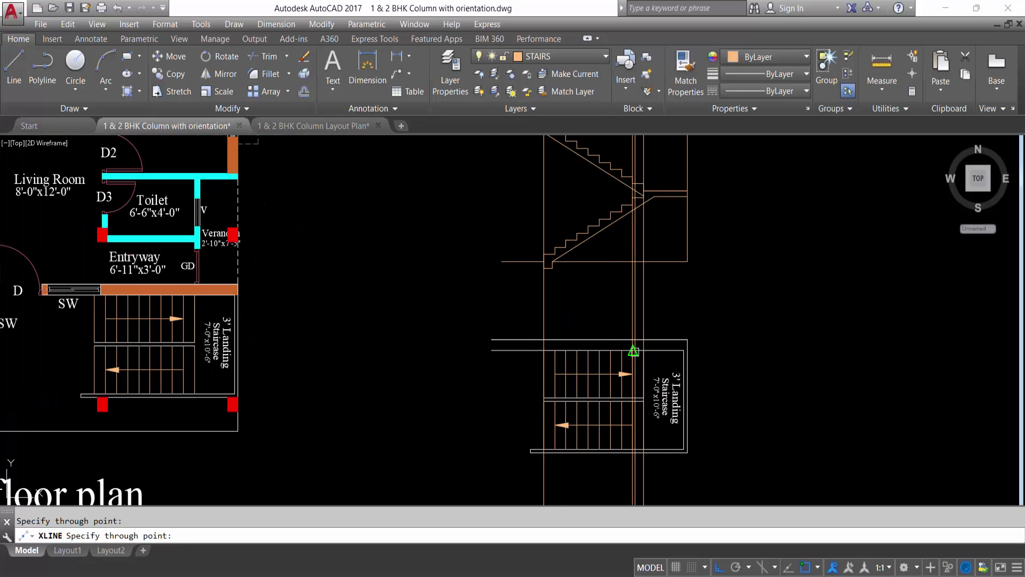
{"action": "left_click", "coordinate": [622, 351]}
{"action": "left_click", "coordinate": [606, 350]}
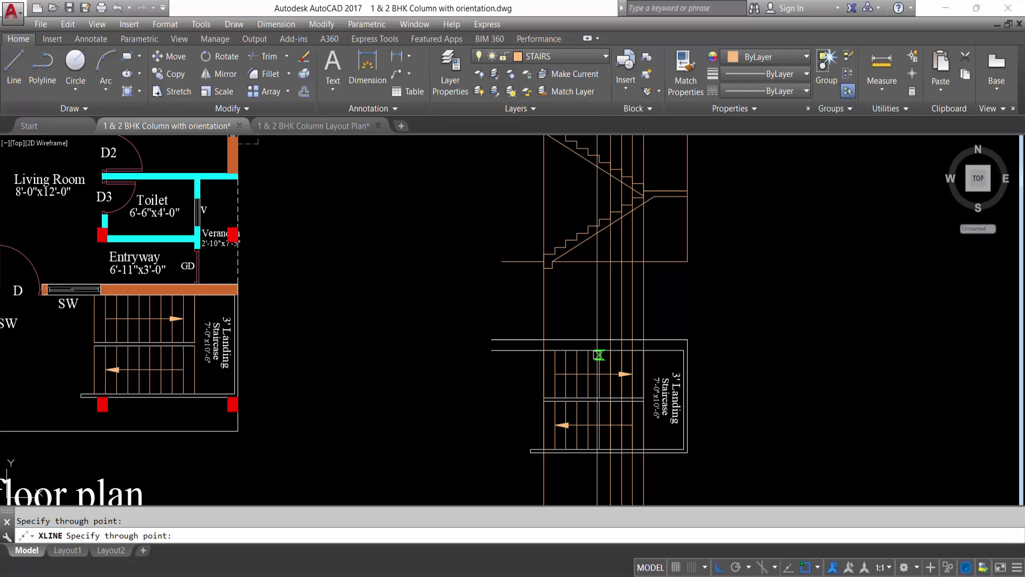
{"action": "left_click", "coordinate": [599, 350]}
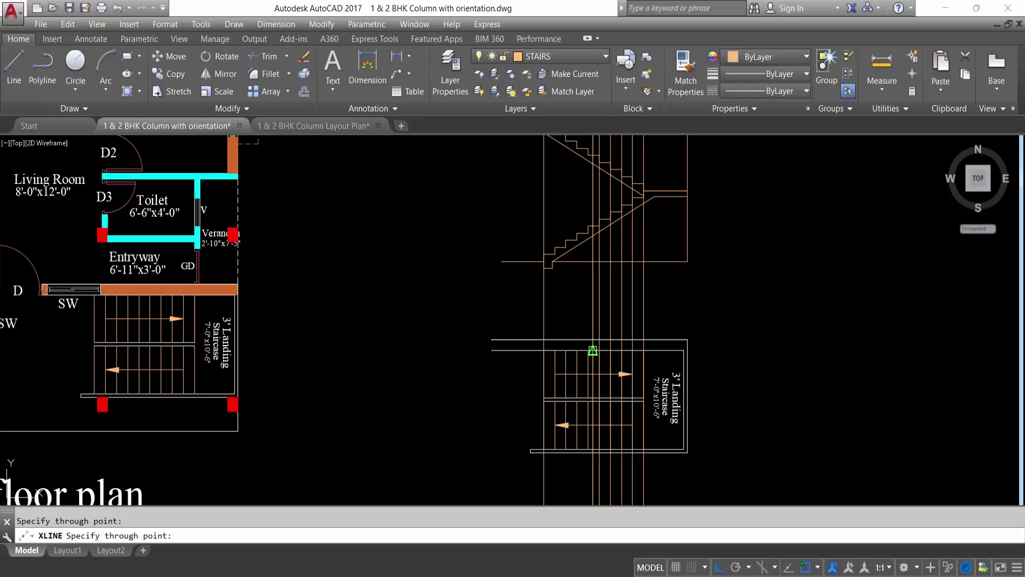
{"action": "left_click", "coordinate": [593, 350]}
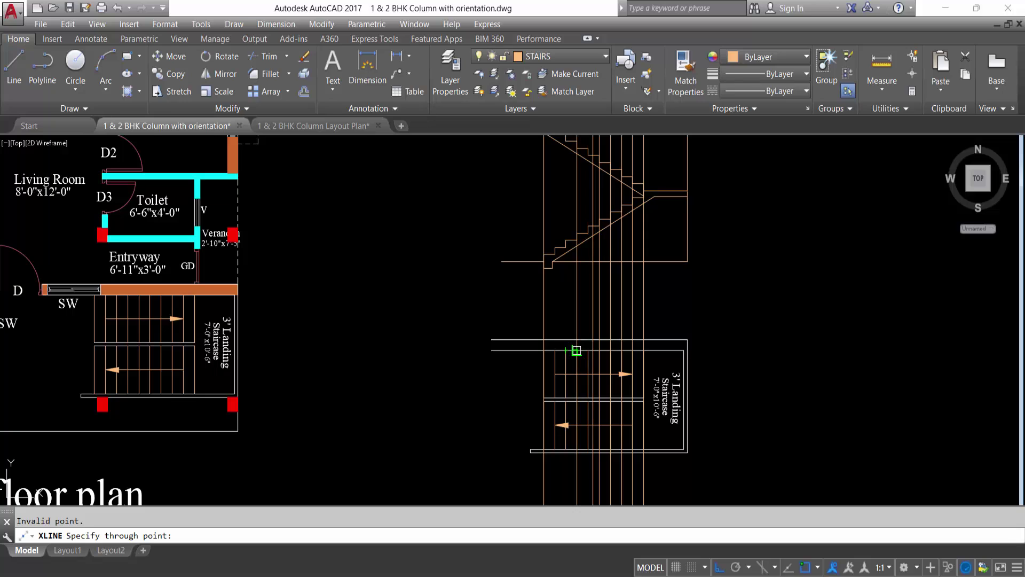
{"action": "left_click", "coordinate": [575, 352]}
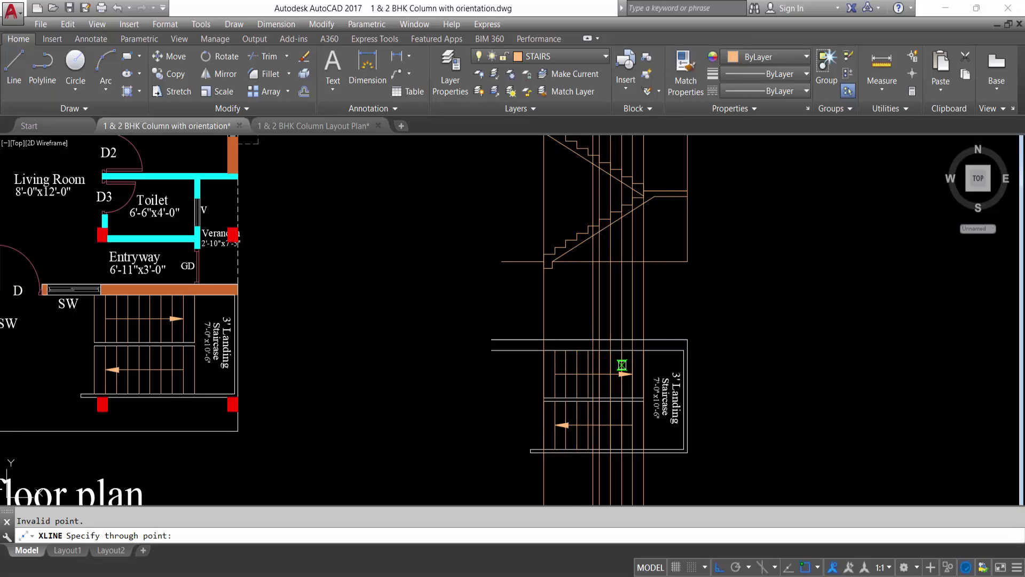
{"action": "left_click", "coordinate": [645, 363]}
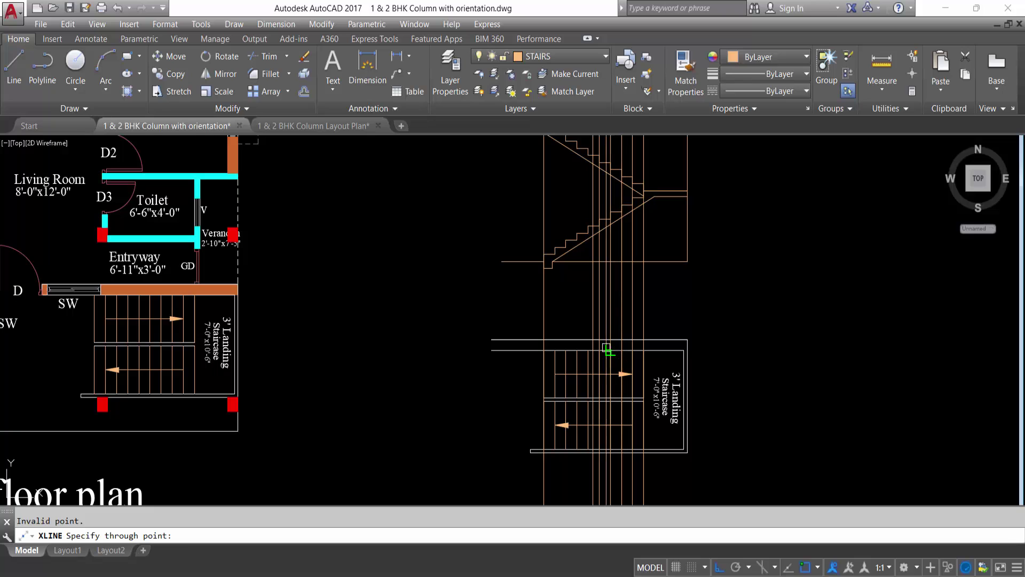
{"action": "key", "text": "Escape"}
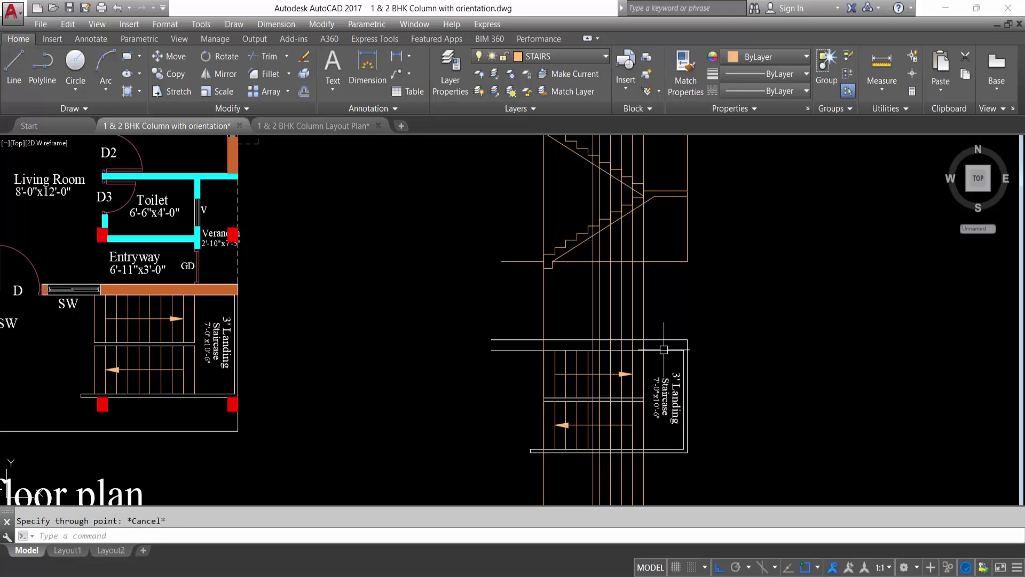
{"action": "key", "text": "ctrl+z"}
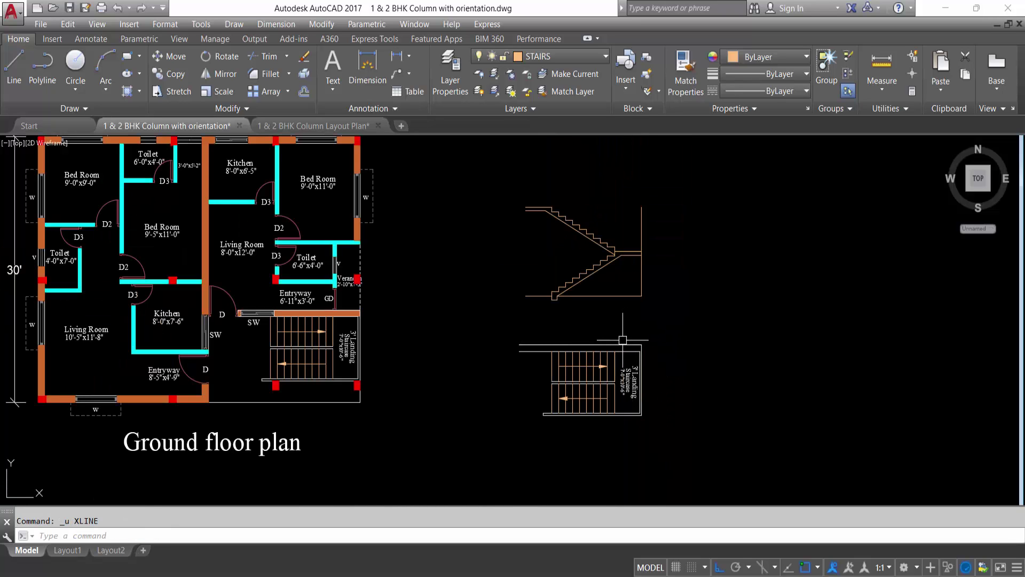
Draw vertical construction lines through every tread line of the copied staircase plan, extending up through the section
{"action": "type", "text": "xl"}
{"action": "key", "text": "Return"}
{"action": "type", "text": "v"}
{"action": "key", "text": "Return"}
{"action": "scroll", "coordinate": [617, 355], "scroll_direction": "up", "scroll_amount": 4}
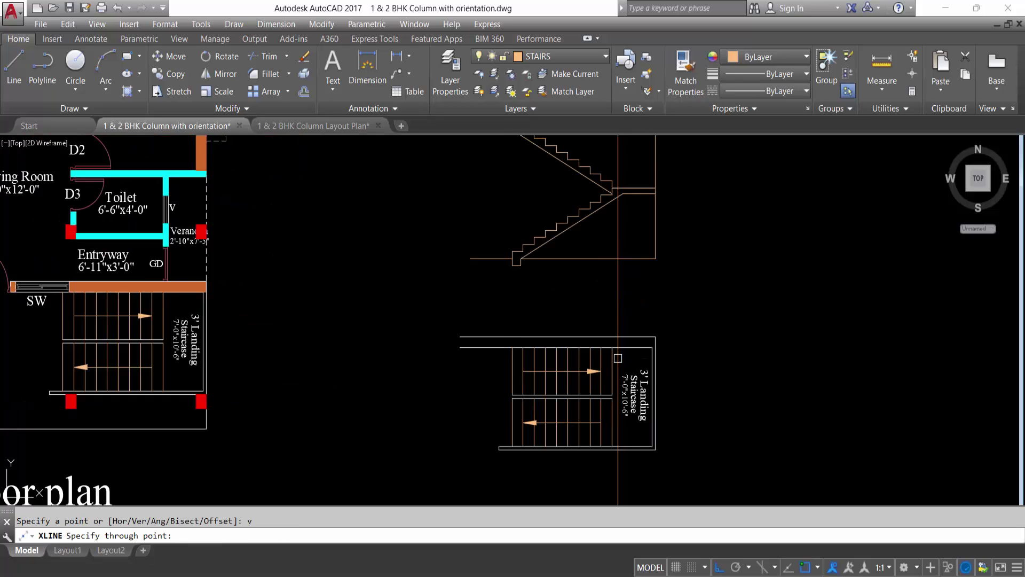
{"action": "left_click", "coordinate": [609, 340]}
{"action": "left_click", "coordinate": [591, 341]}
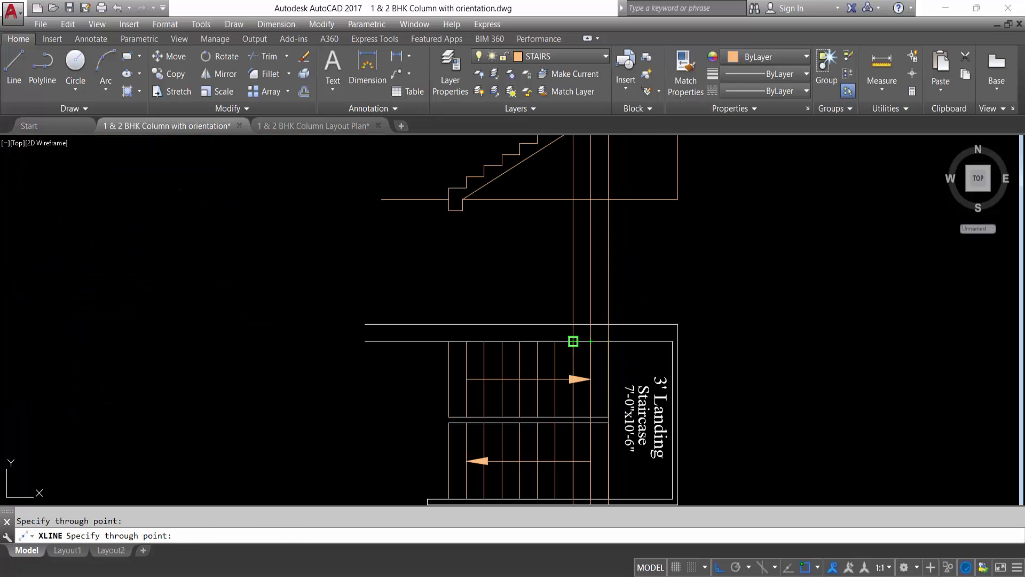
{"action": "left_click", "coordinate": [573, 341]}
{"action": "left_click", "coordinate": [555, 341]}
{"action": "left_click", "coordinate": [537, 341]}
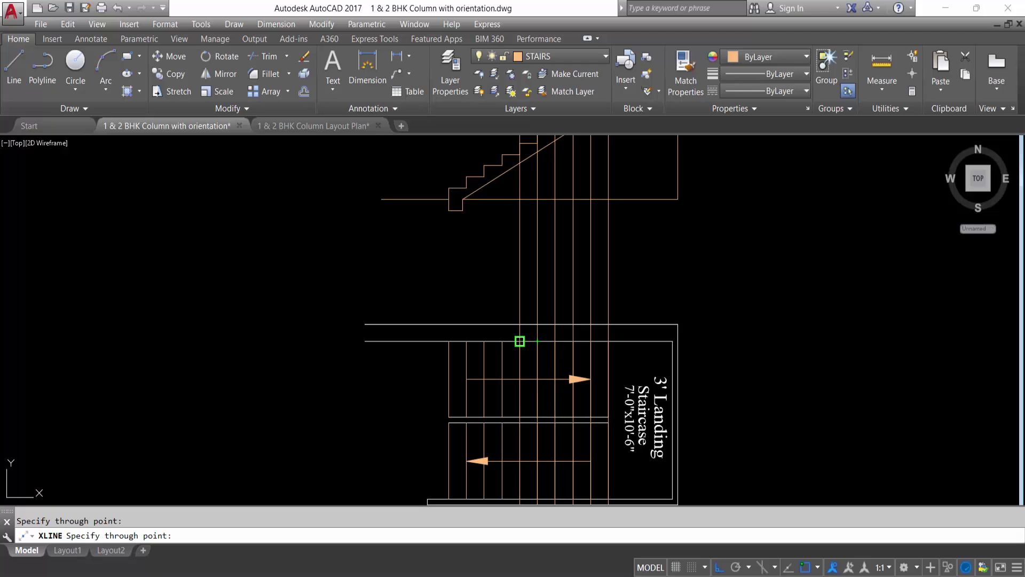
{"action": "left_click", "coordinate": [520, 341]}
{"action": "left_click", "coordinate": [502, 340]}
{"action": "left_click", "coordinate": [484, 341]}
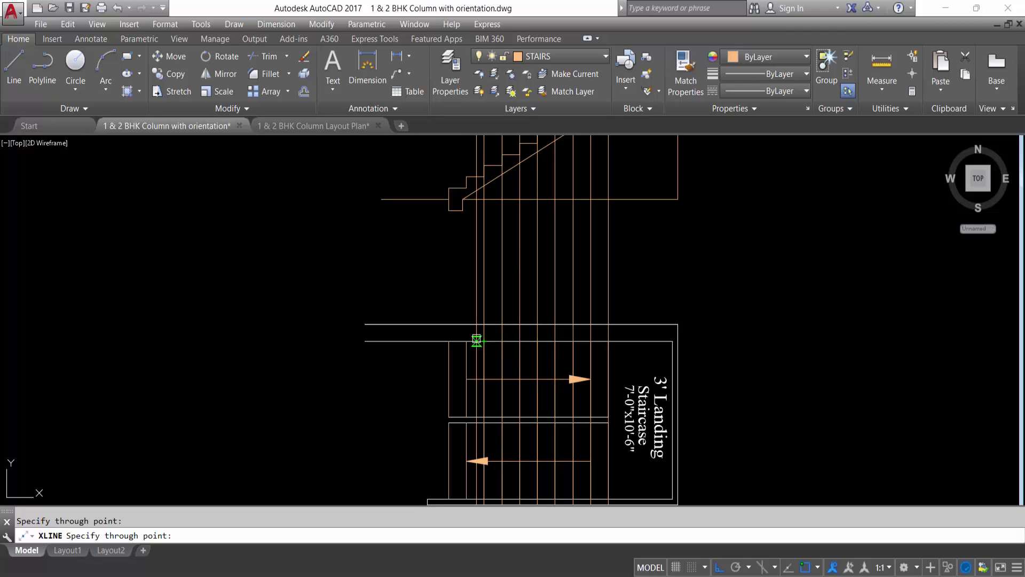
{"action": "left_click", "coordinate": [466, 340]}
{"action": "left_click", "coordinate": [449, 341]}
Add a vertical construction line at the landing's inner wall face, and undo all the construction lines
{"action": "scroll", "coordinate": [564, 403], "scroll_direction": "down", "scroll_amount": 5}
{"action": "scroll", "coordinate": [561, 374], "scroll_direction": "up", "scroll_amount": 4}
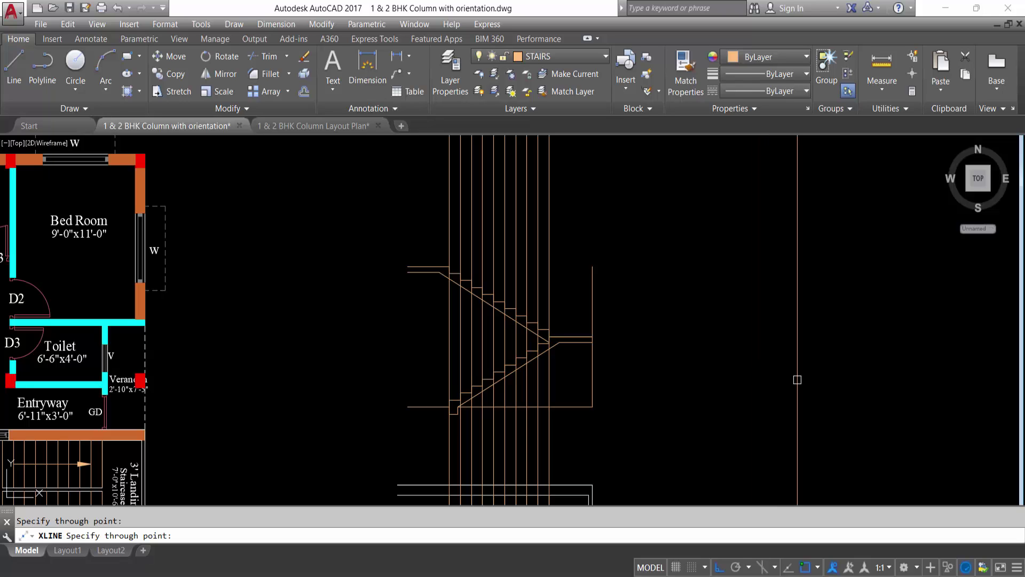
{"action": "scroll", "coordinate": [576, 224], "scroll_direction": "down", "scroll_amount": 2}
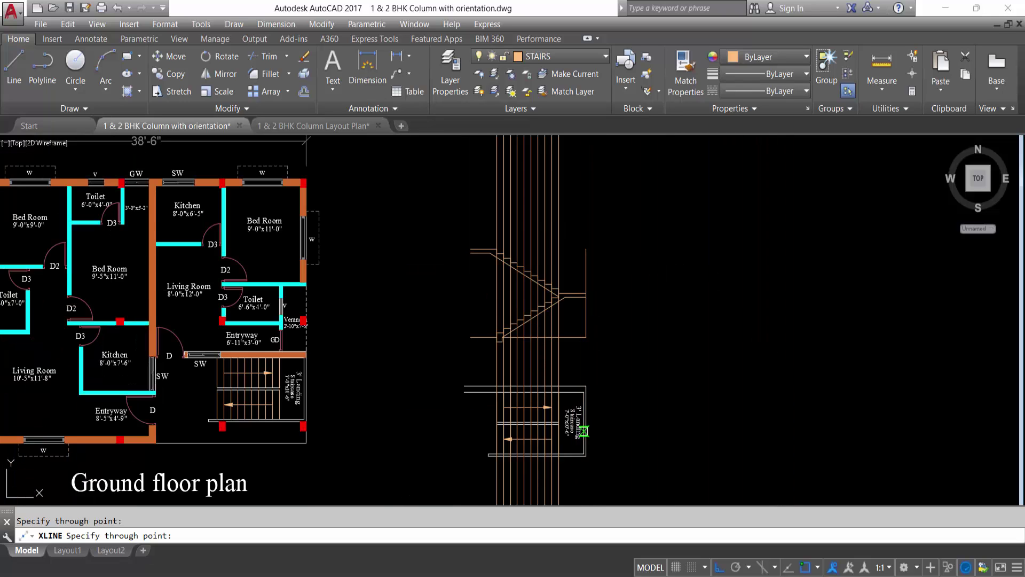
{"action": "scroll", "coordinate": [585, 431], "scroll_direction": "up", "scroll_amount": 2}
{"action": "key", "text": "Escape"}
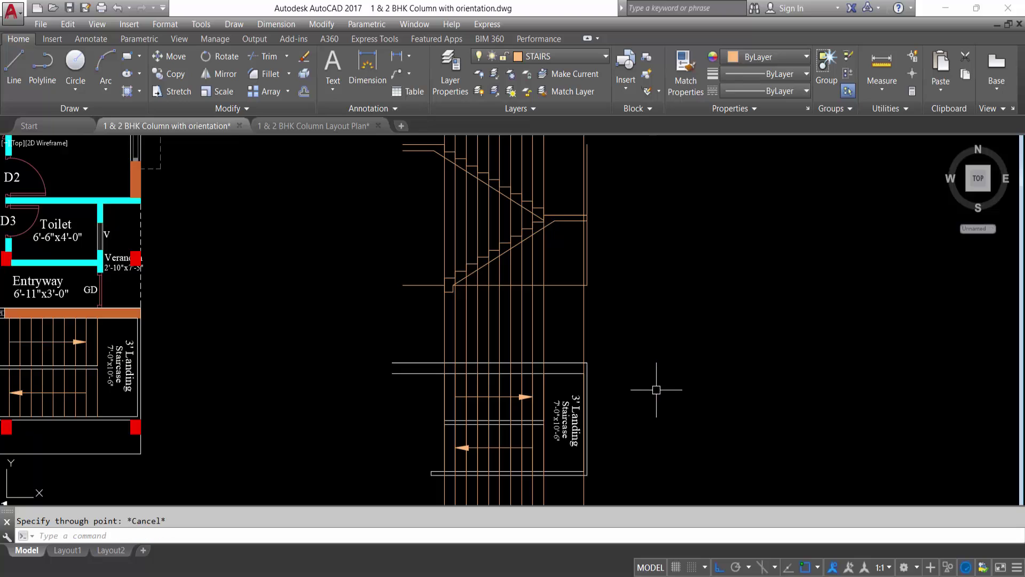
{"action": "key", "text": "ctrl+z"}
Measure the landing's width in the copied plan, from the last tread line to the inner wall face
{"action": "scroll", "coordinate": [641, 382], "scroll_direction": "up", "scroll_amount": 2}
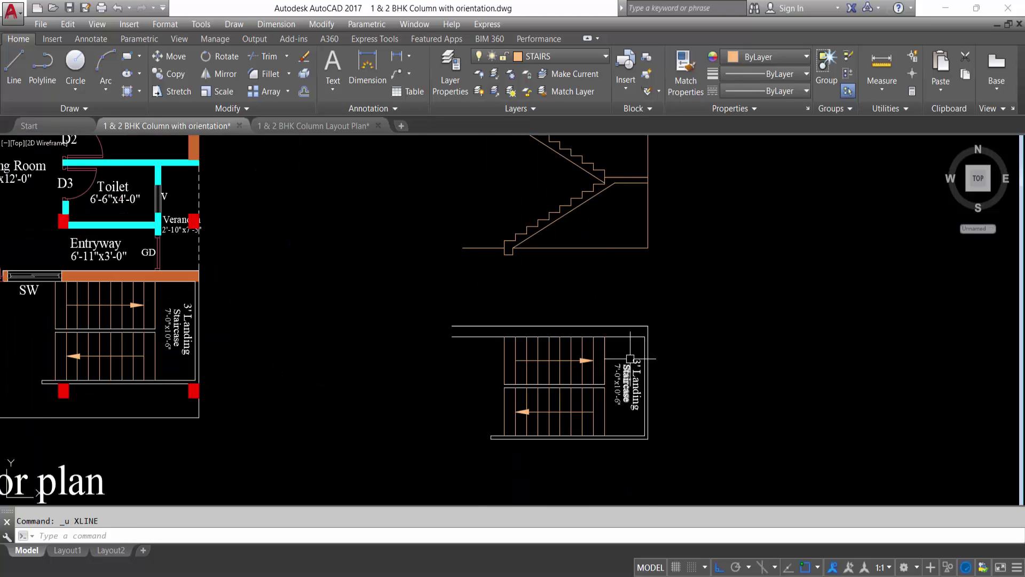
{"action": "left_click", "coordinate": [397, 56]}
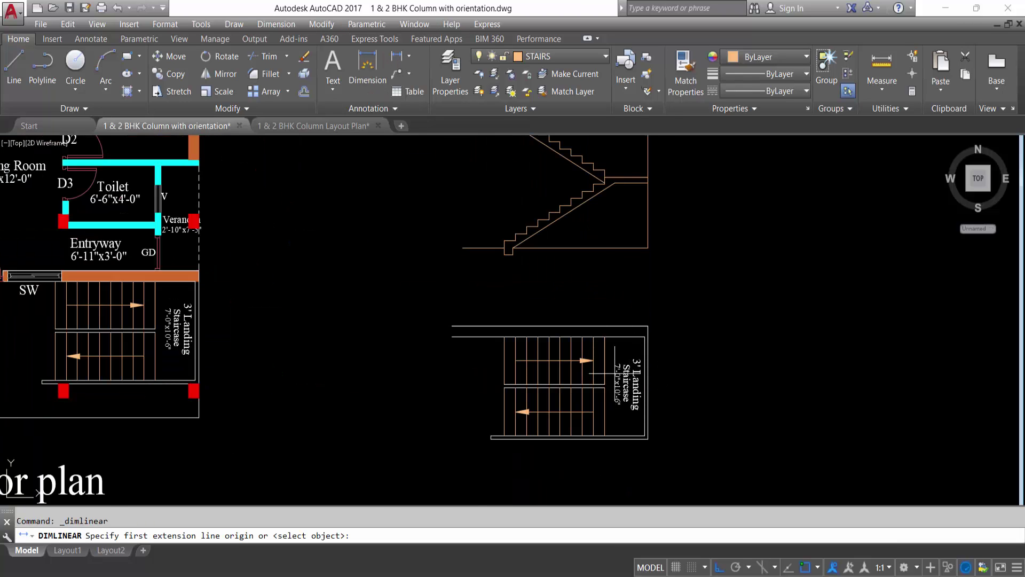
{"action": "scroll", "coordinate": [618, 355], "scroll_direction": "up", "scroll_amount": 3}
{"action": "left_click", "coordinate": [586, 308]}
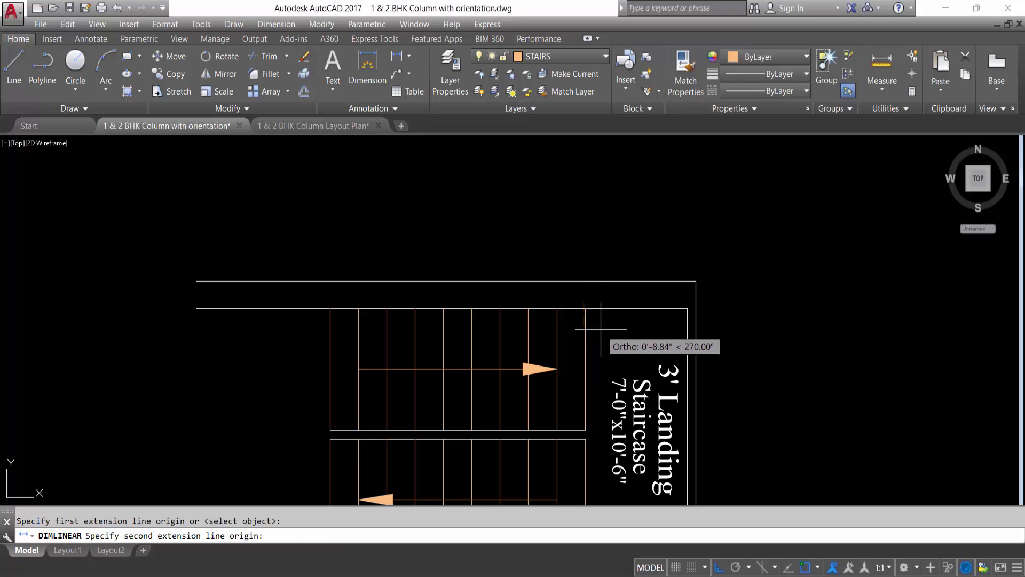
{"action": "key", "text": "Escape"}
{"action": "key", "text": "Return"}
{"action": "left_click", "coordinate": [586, 308]}
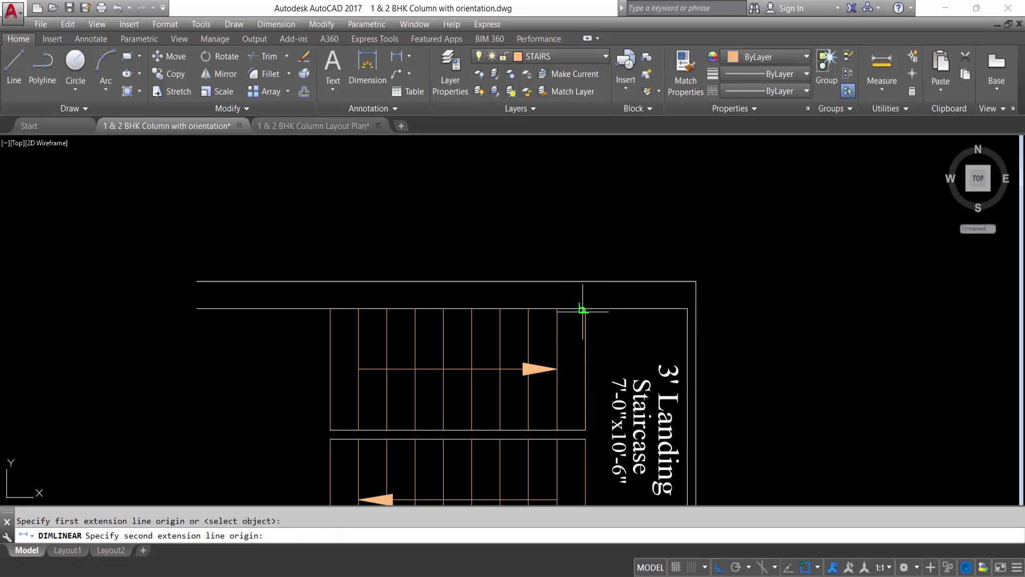
{"action": "left_click", "coordinate": [688, 308]}
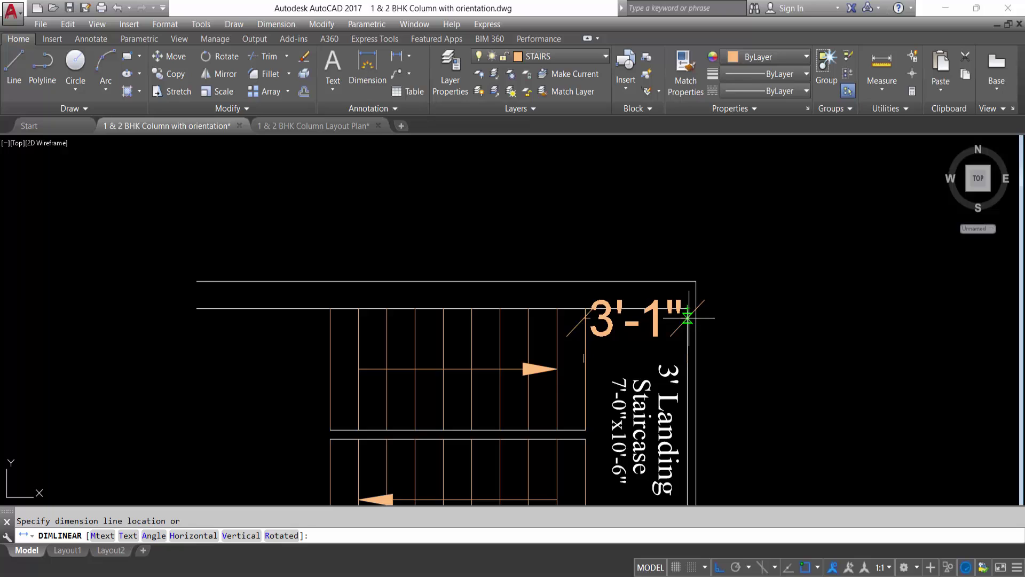
{"action": "key", "text": "Escape"}
{"action": "key", "text": "Return"}
{"action": "left_click", "coordinate": [585, 308]}
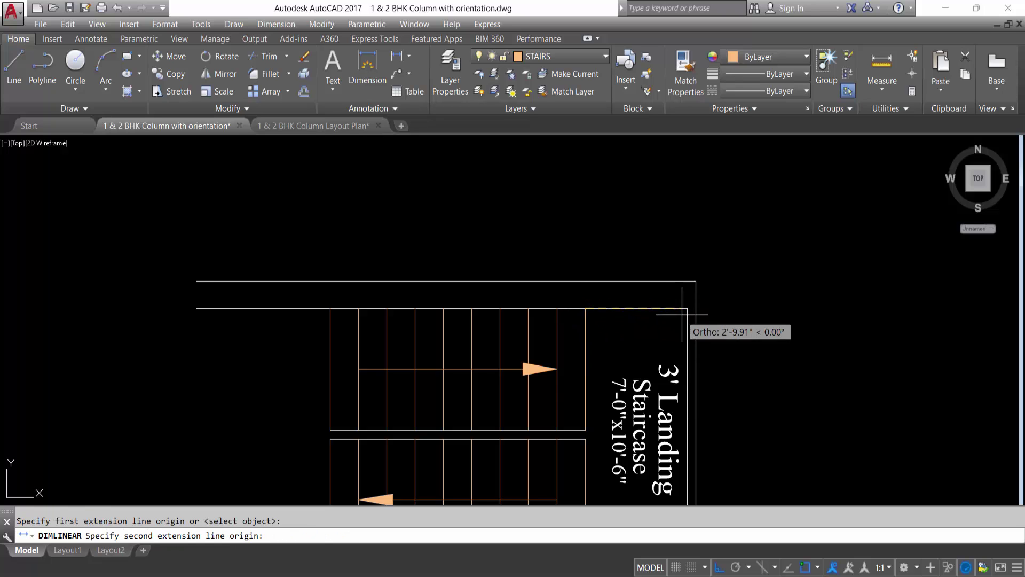
{"action": "left_click", "coordinate": [688, 308]}
{"action": "key", "text": "Escape"}
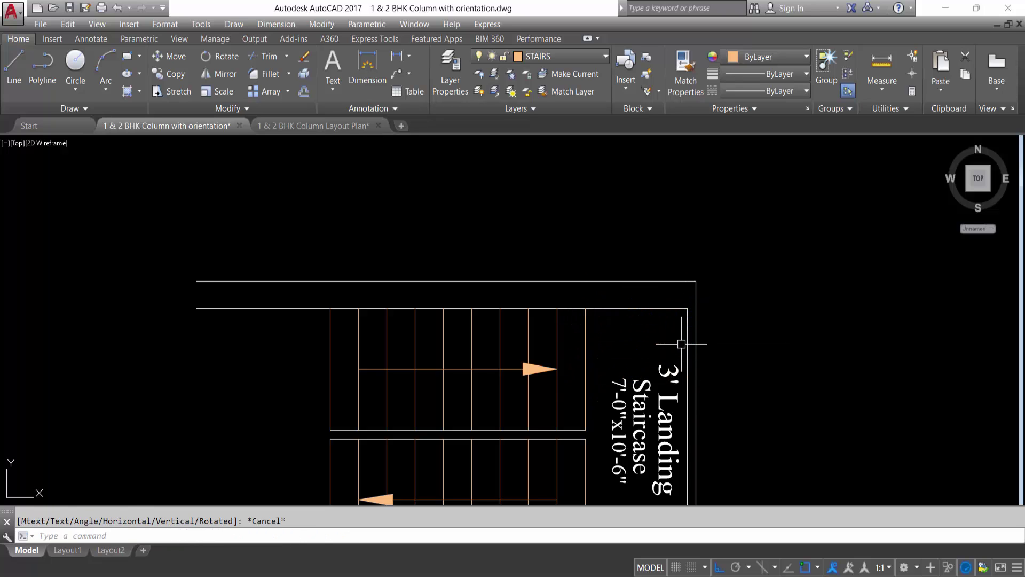
Measure the flight's run in the copied plan and the full length from its first tread line to the landing's inner wall
{"action": "key", "text": "Return"}
{"action": "left_click", "coordinate": [585, 309]}
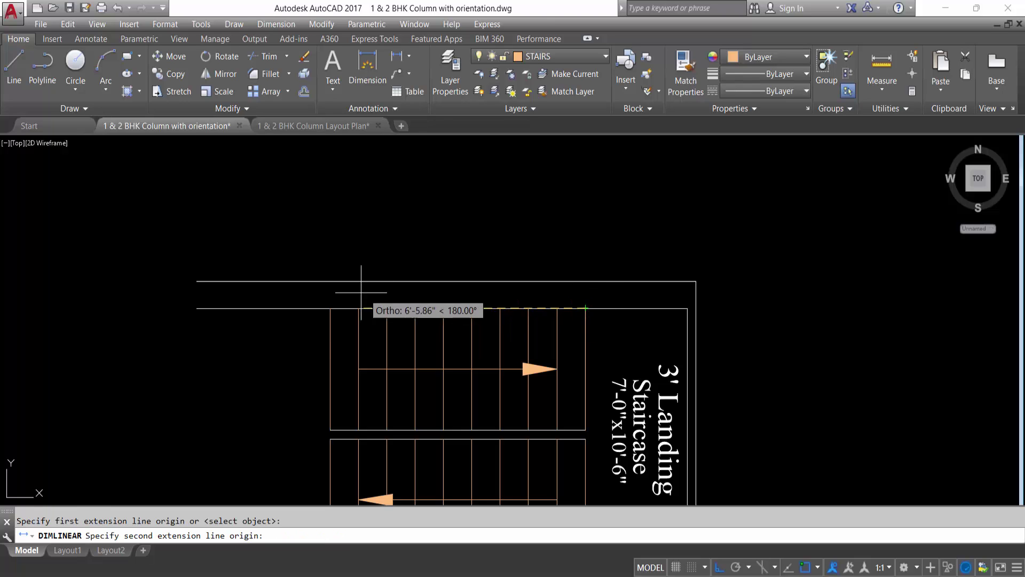
{"action": "left_click", "coordinate": [330, 308]}
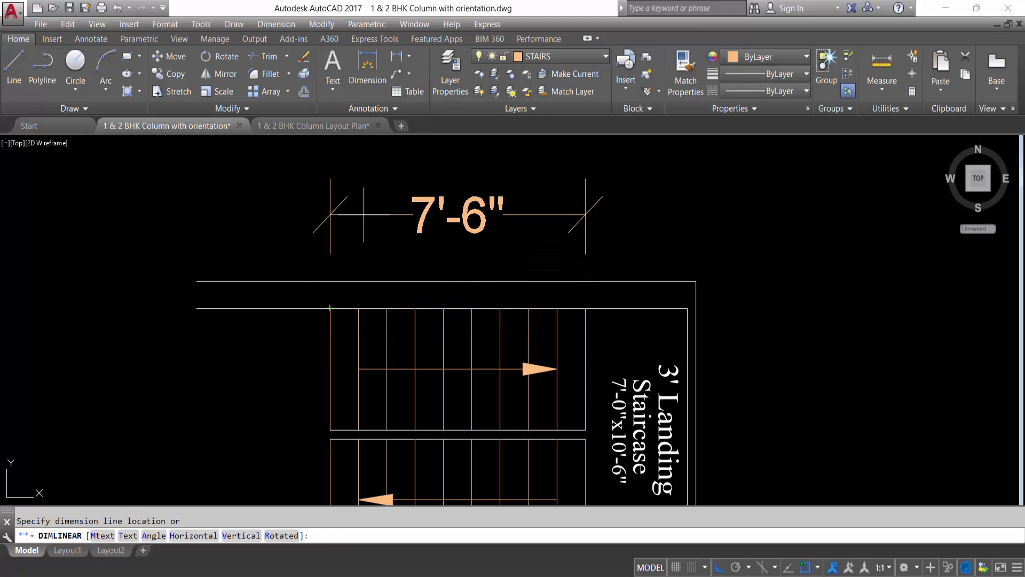
{"action": "scroll", "coordinate": [382, 227], "scroll_direction": "down", "scroll_amount": 3}
{"action": "key", "text": "Escape"}
{"action": "key", "text": "Return"}
{"action": "scroll", "coordinate": [383, 234], "scroll_direction": "up", "scroll_amount": 3}
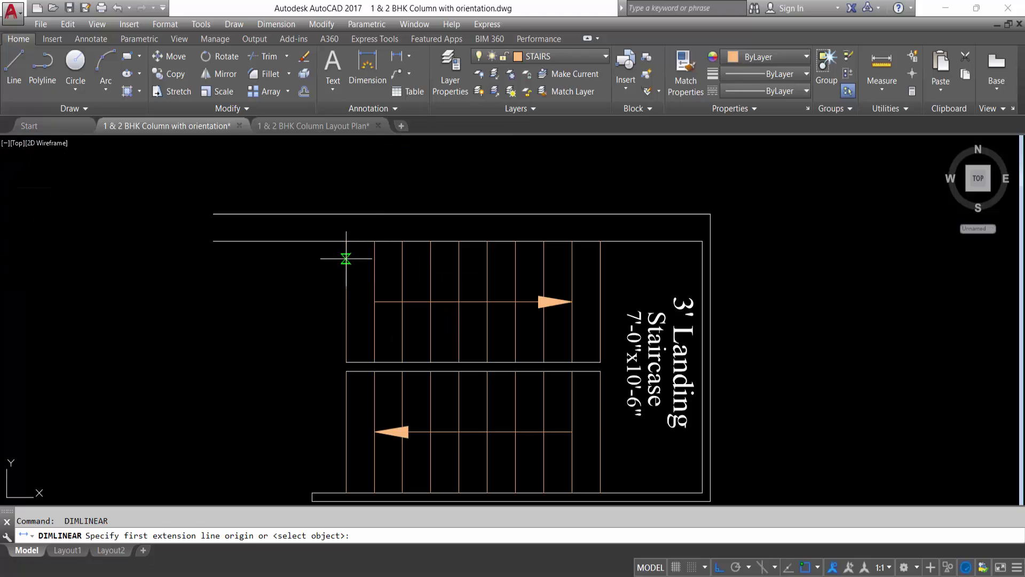
{"action": "left_click", "coordinate": [345, 241]}
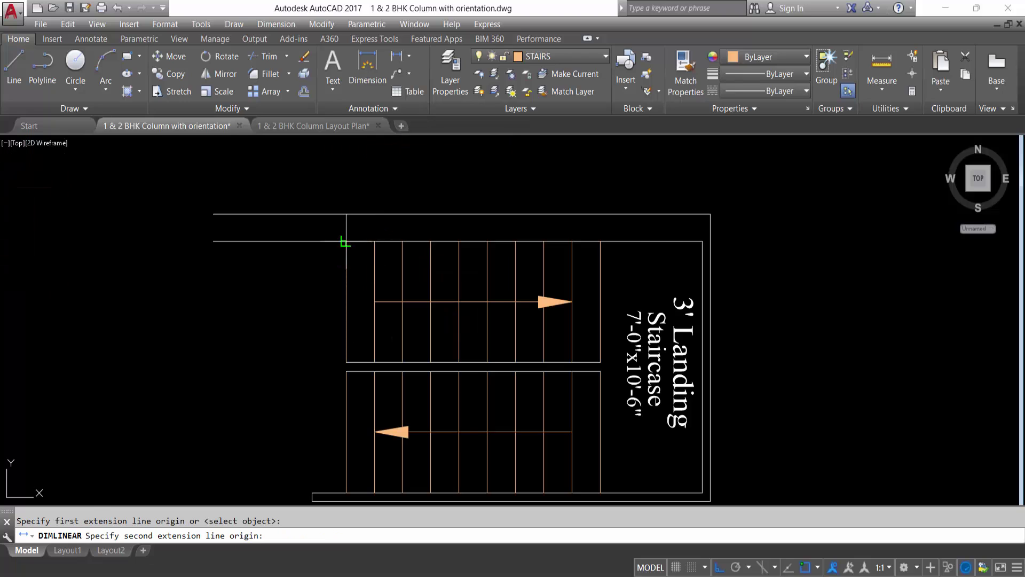
{"action": "left_click", "coordinate": [702, 242]}
{"action": "key", "text": "Escape"}
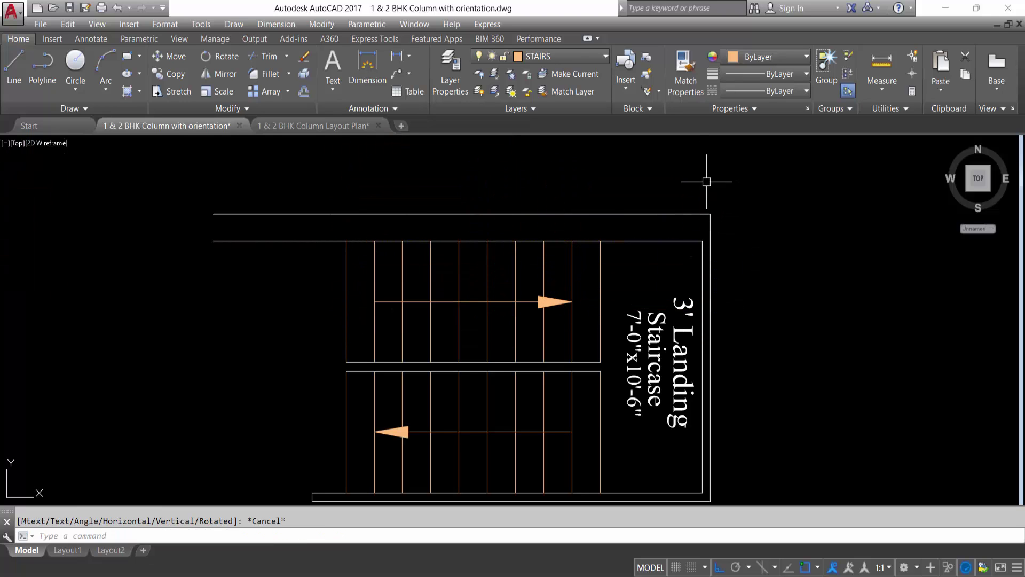
Measure one tread's depth in the copied plan and one in the section's lower flight
{"action": "key", "text": "Return"}
{"action": "left_click", "coordinate": [345, 242]}
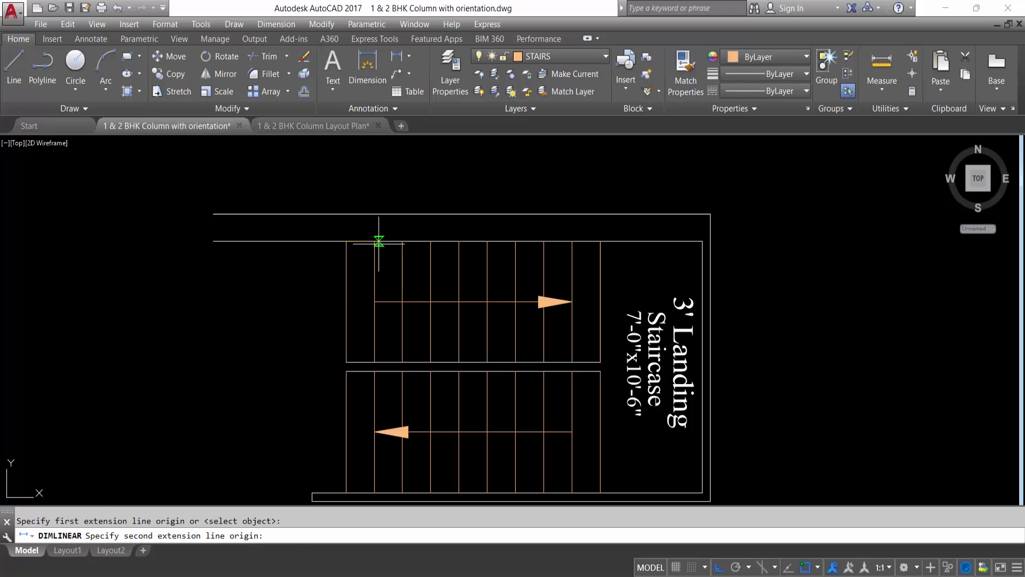
{"action": "left_click", "coordinate": [379, 241]}
{"action": "key", "text": "Escape"}
{"action": "scroll", "coordinate": [449, 293], "scroll_direction": "down", "scroll_amount": 6}
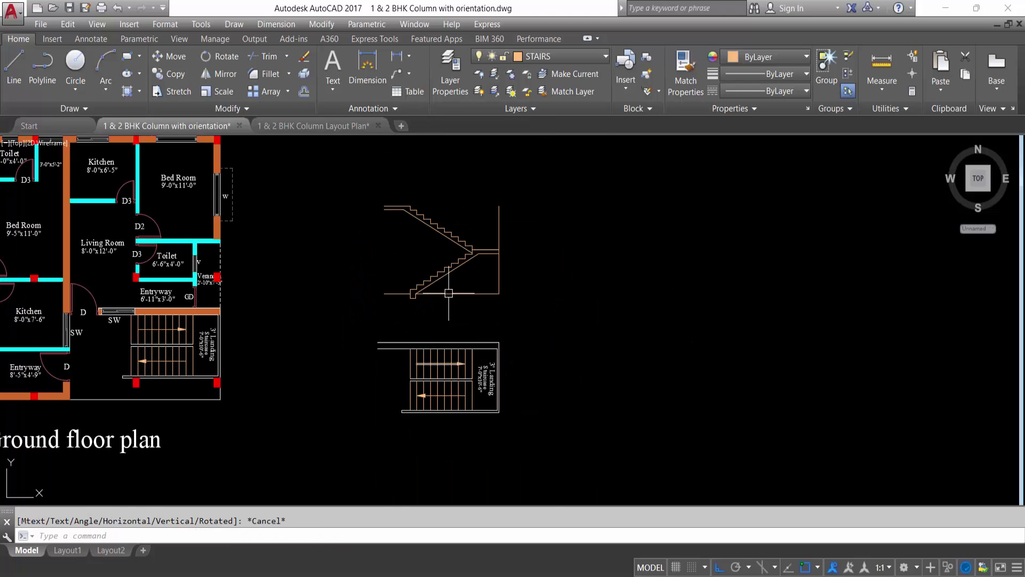
{"action": "scroll", "coordinate": [449, 293], "scroll_direction": "up", "scroll_amount": 6}
{"action": "key", "text": "Return"}
{"action": "left_click", "coordinate": [345, 250]}
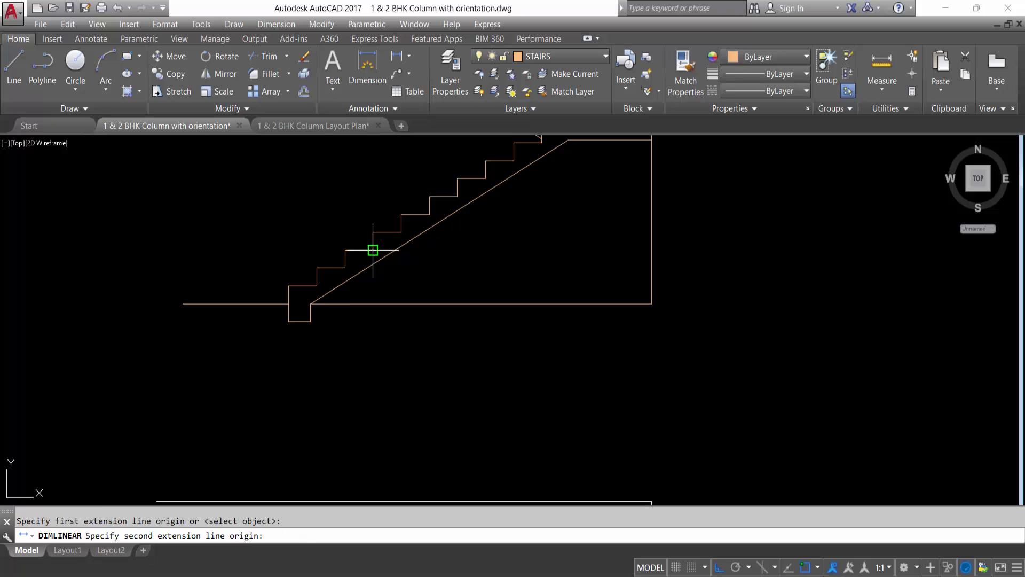
{"action": "left_click", "coordinate": [373, 249]}
{"action": "key", "text": "Escape"}
Measure the heights of two risers in the section's lower flight
{"action": "key", "text": "Return"}
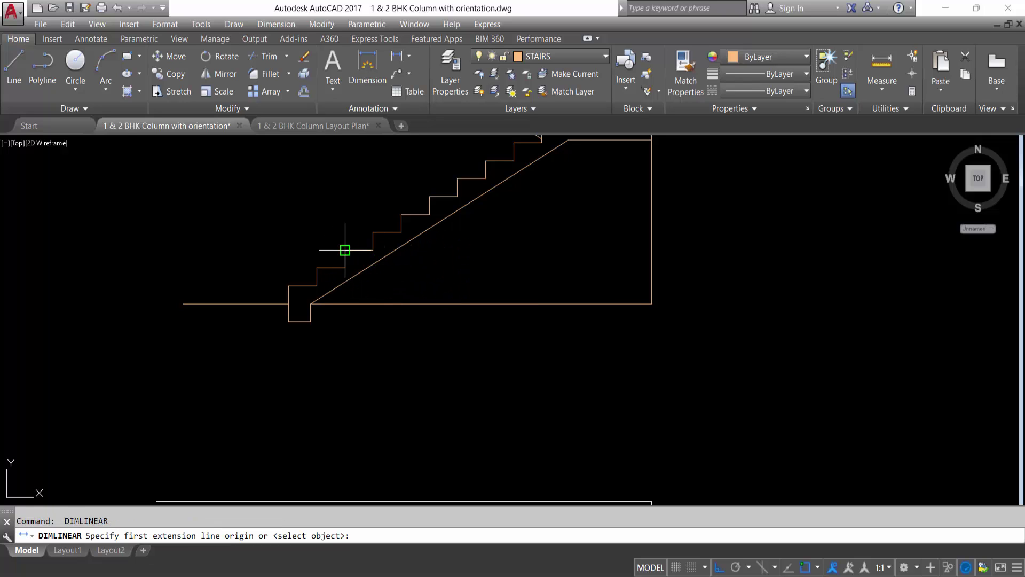
{"action": "left_click", "coordinate": [345, 250]}
{"action": "left_click", "coordinate": [345, 267]}
{"action": "key", "text": "Escape"}
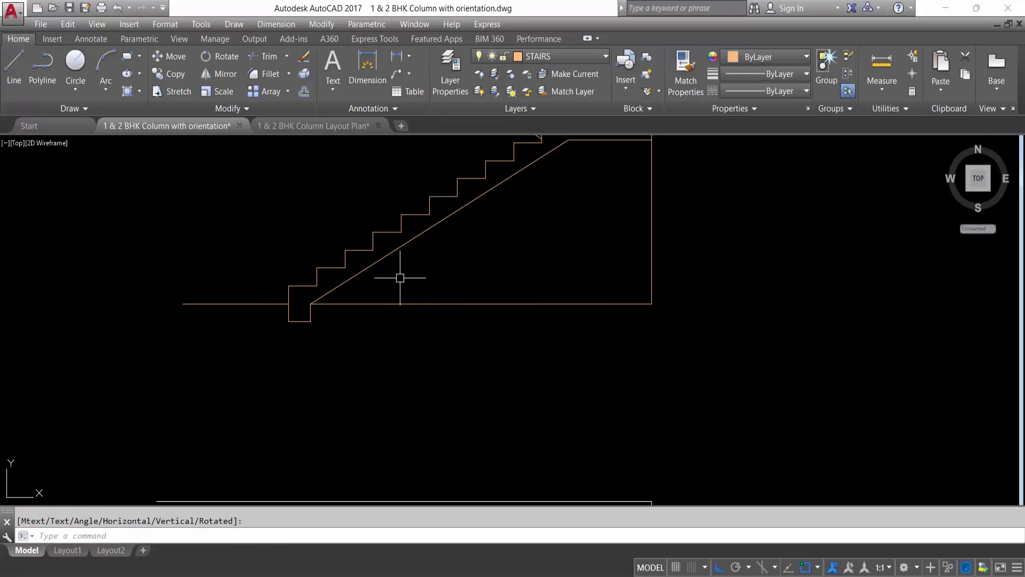
{"action": "key", "text": "Return"}
{"action": "left_click", "coordinate": [429, 196]}
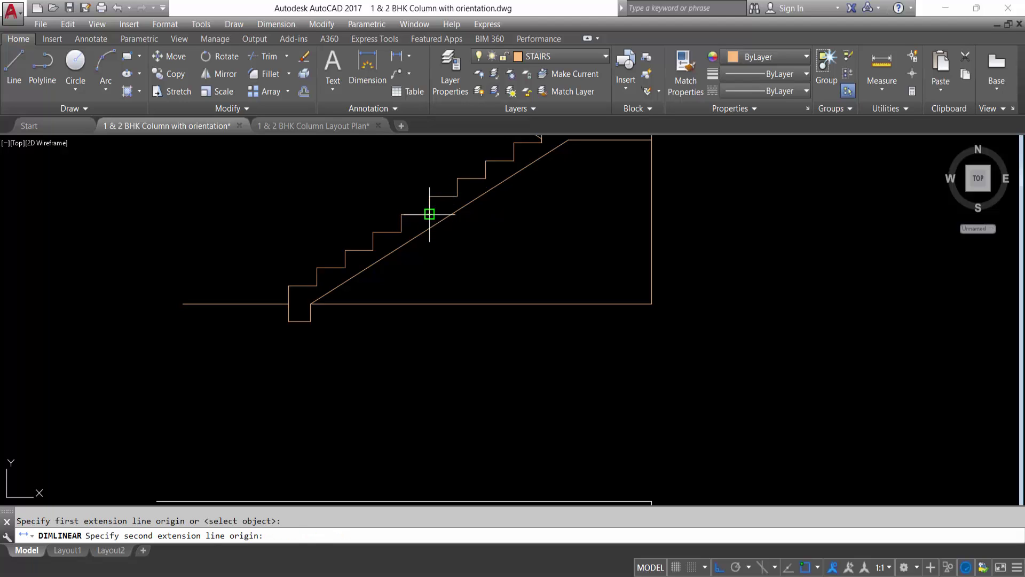
{"action": "left_click", "coordinate": [429, 215]}
{"action": "key", "text": "Escape"}
Measure the height of one riser in the section's upper flight
{"action": "scroll", "coordinate": [458, 271], "scroll_direction": "down", "scroll_amount": 5}
{"action": "scroll", "coordinate": [417, 207], "scroll_direction": "up", "scroll_amount": 5}
{"action": "key", "text": "Return"}
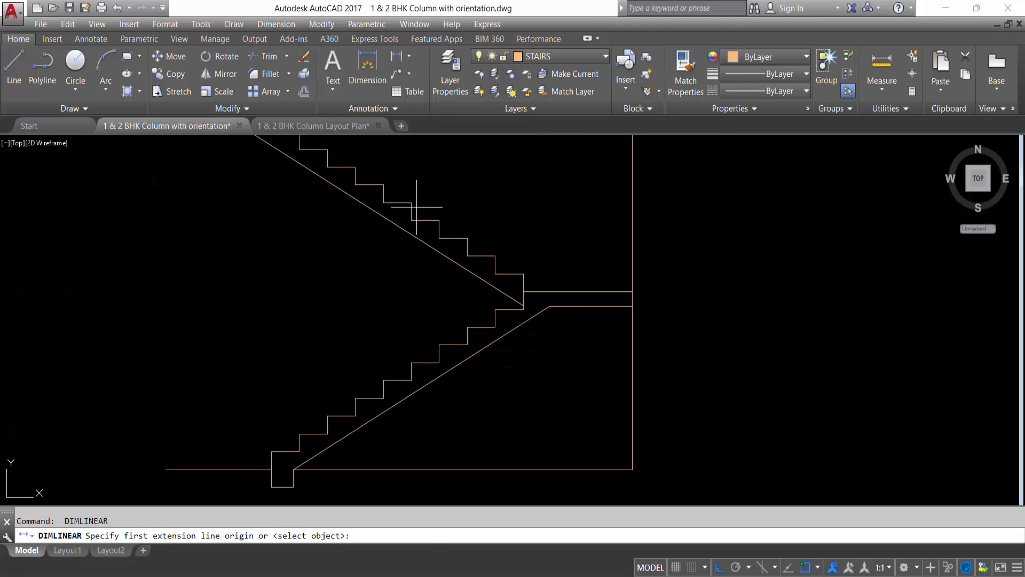
{"action": "left_click", "coordinate": [411, 203]}
{"action": "left_click", "coordinate": [411, 220]}
{"action": "key", "text": "Escape"}
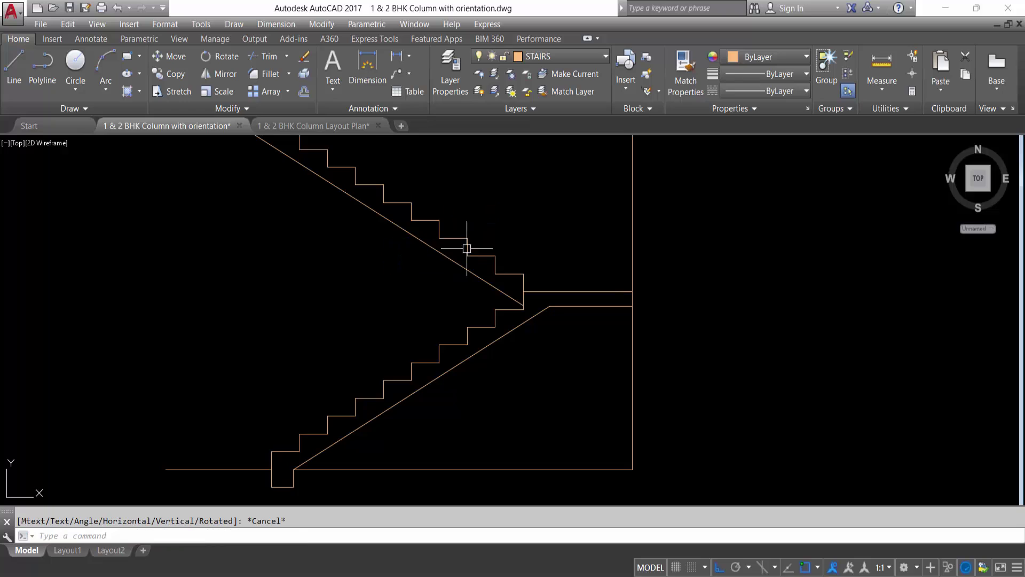
{"action": "scroll", "coordinate": [545, 256], "scroll_direction": "down", "scroll_amount": 5}
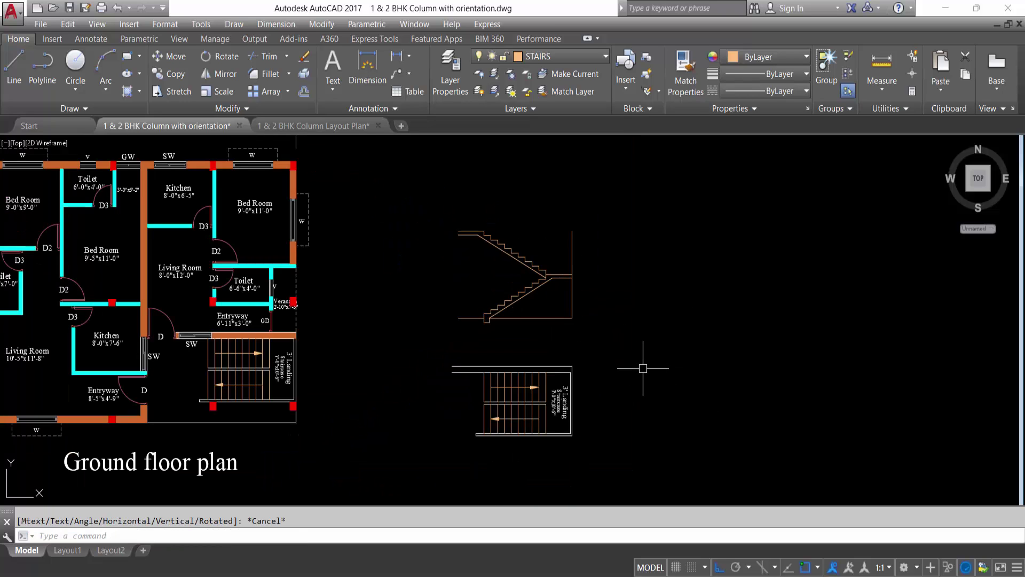